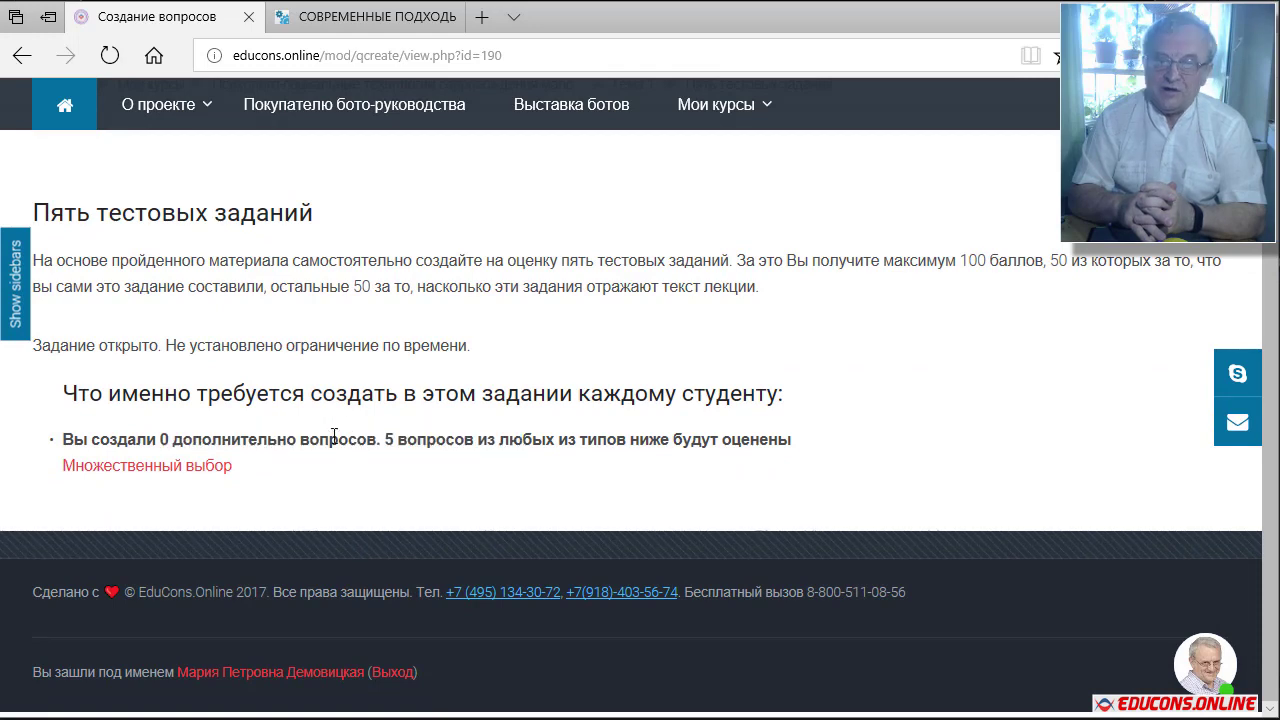
- Add a multiple-choice question (Множественный выбор) with the question text "Для реализации положений Конвенции инвалидам должны быть обеспечены:"
{"action": "left_click", "coordinate": [207, 468]}
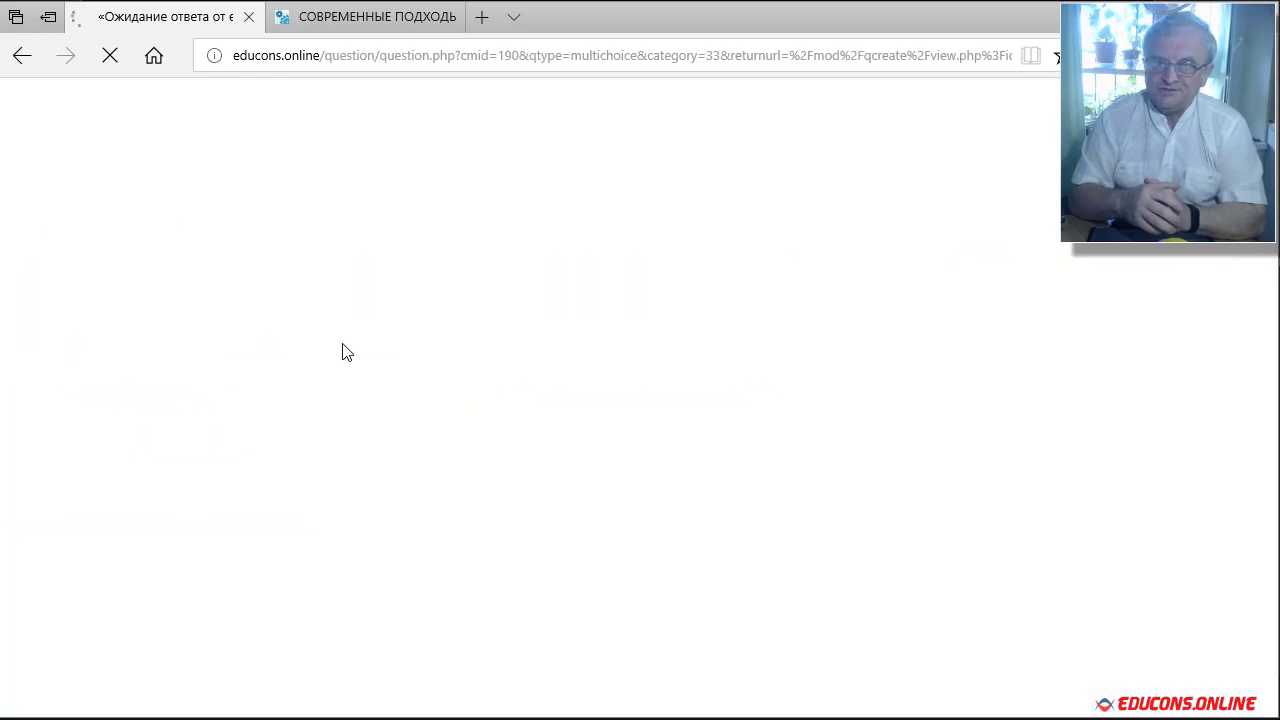
{"action": "scroll", "coordinate": [346, 348], "scroll_direction": "down", "scroll_amount": 2}
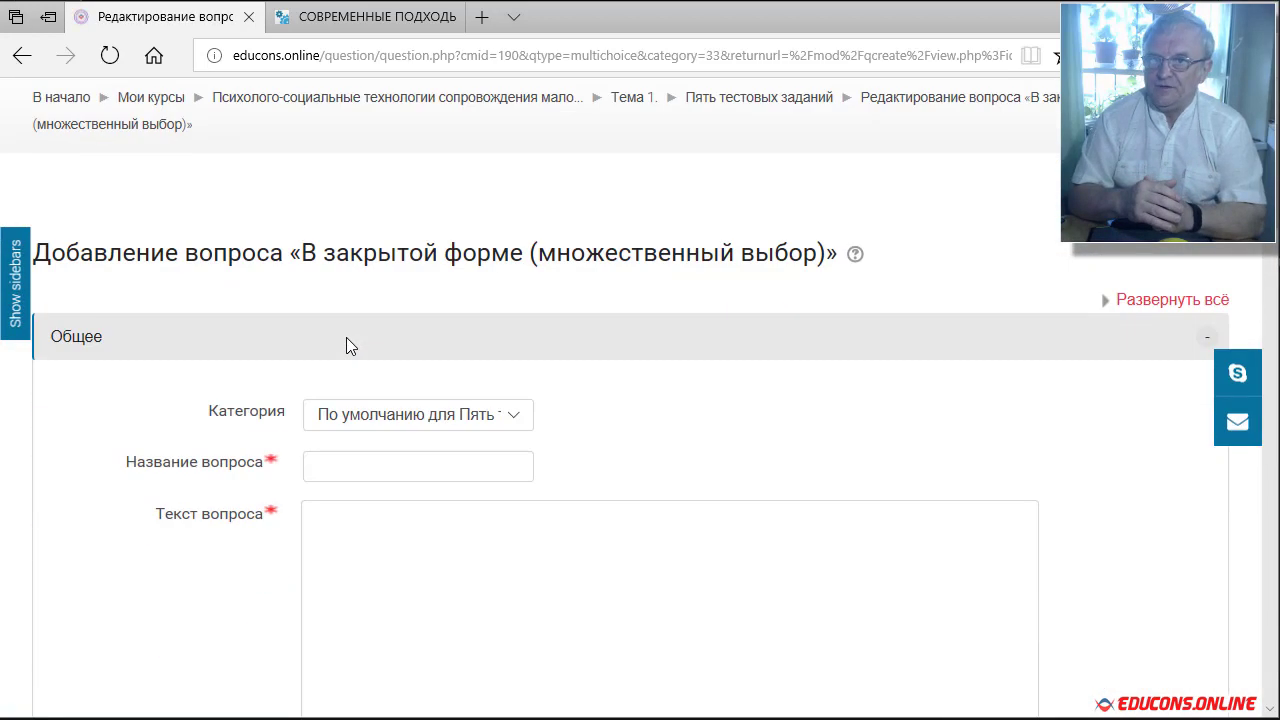
{"action": "scroll", "coordinate": [368, 348], "scroll_direction": "down", "scroll_amount": 3}
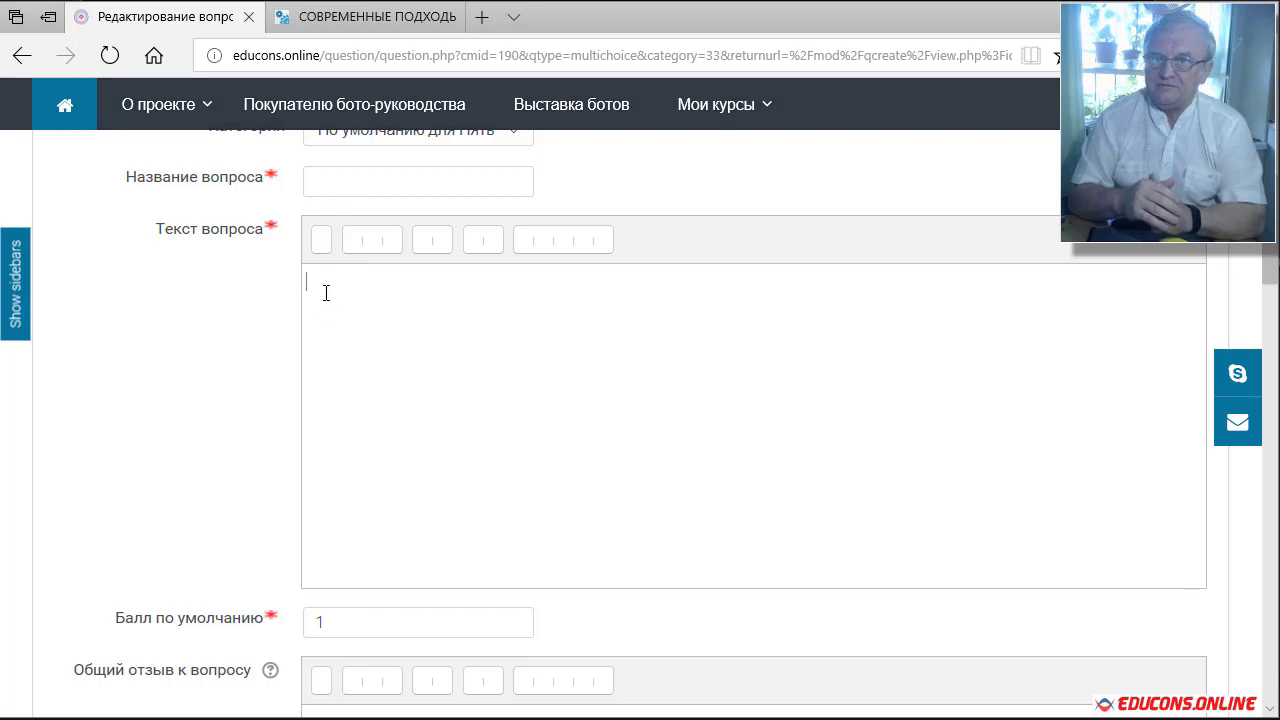
{"action": "type", "text": "Для реализации положений Конвенции инвалидам должны быть обеспечены:"}
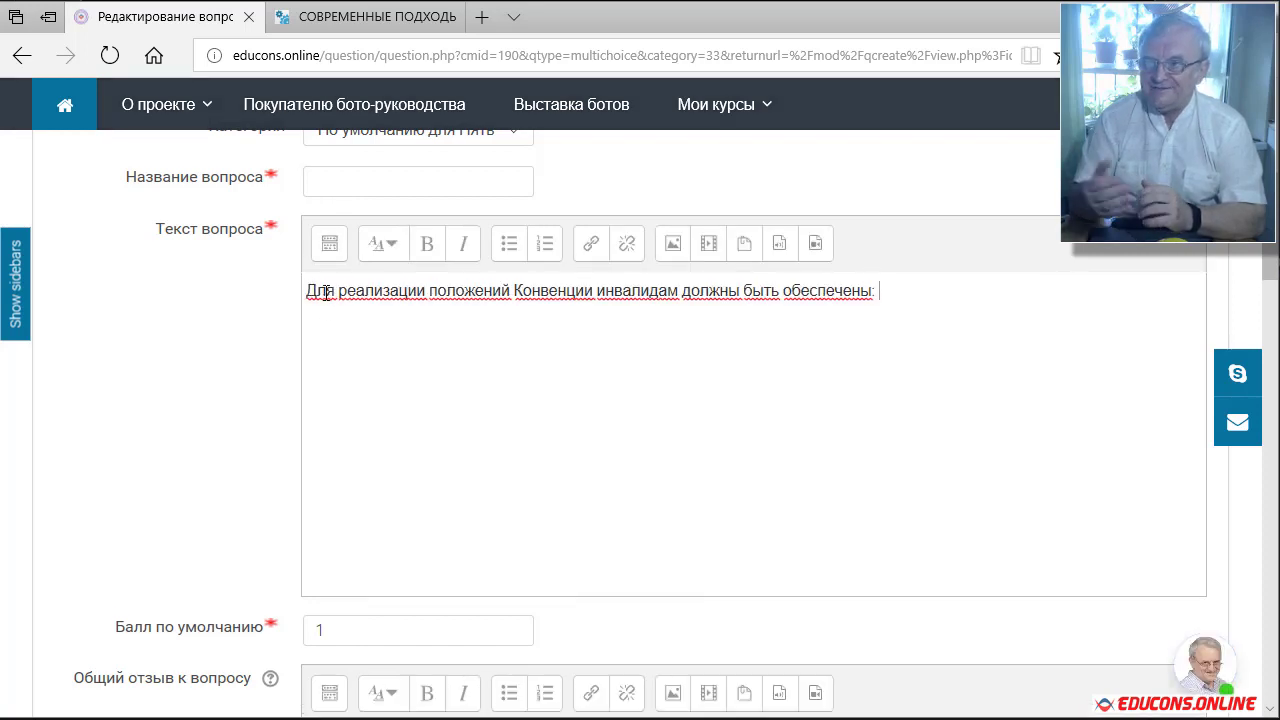
- Paste the same sentence, "Для реализации положений Конвенции инвалидам должны быть обеспечены:", as the question name
{"action": "left_click", "coordinate": [344, 182]}
{"action": "right_click", "coordinate": [346, 178]}
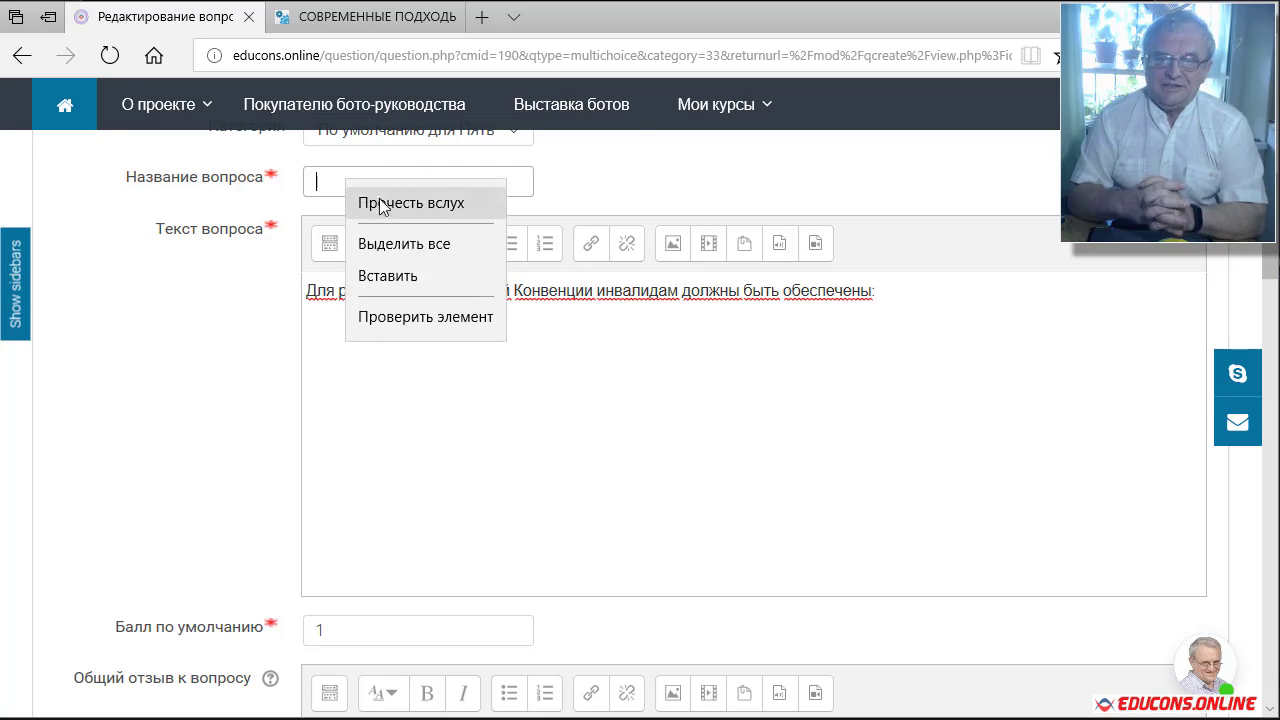
{"action": "left_click", "coordinate": [399, 273]}
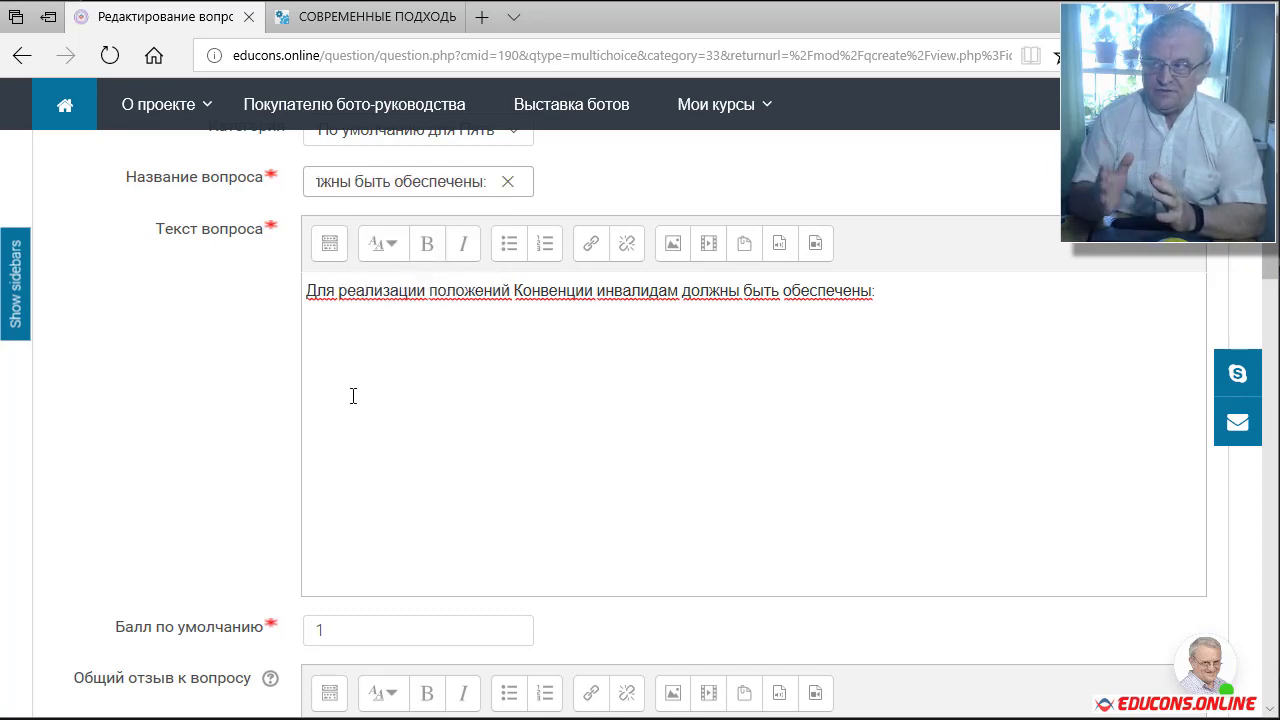
- Copy the first list item, "беспрепятственный доступ к объектам социальной инфраструктуры (к физическому окружению)", from the open lecture document
{"action": "left_click", "coordinate": [362, 25]}
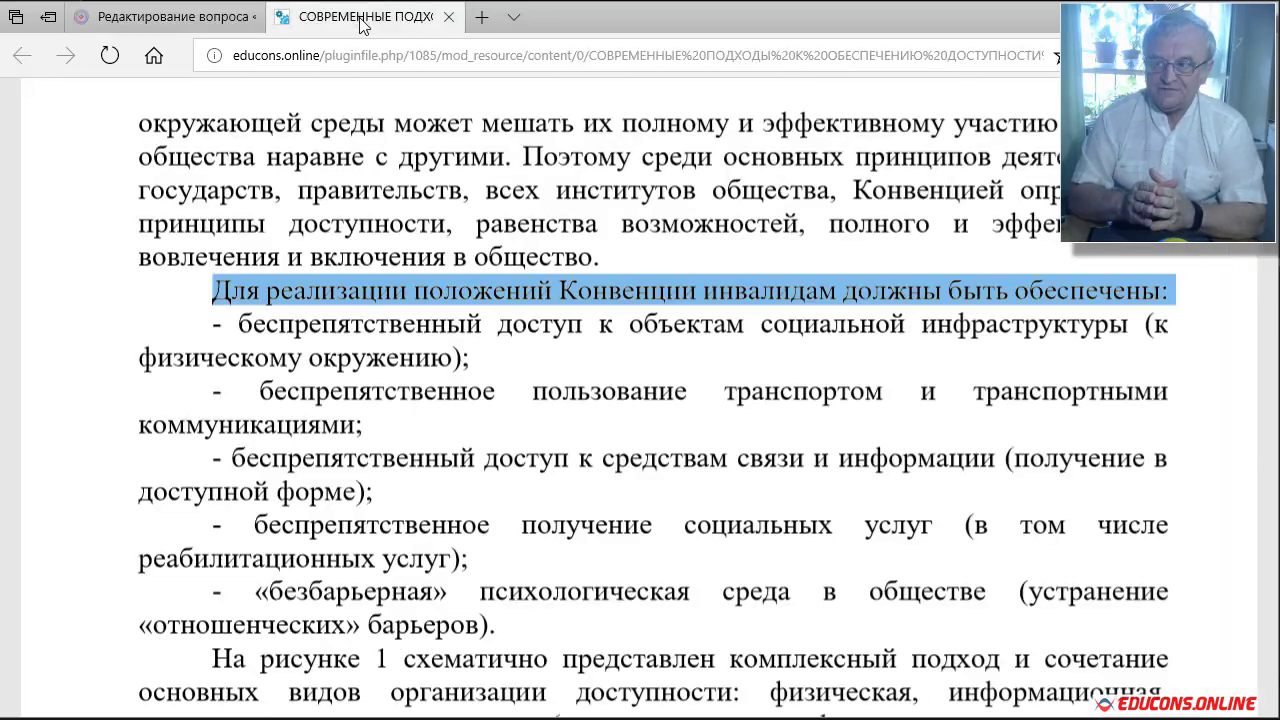
{"action": "left_click_drag", "start_coordinate": [241, 327], "coordinate": [399, 343]}
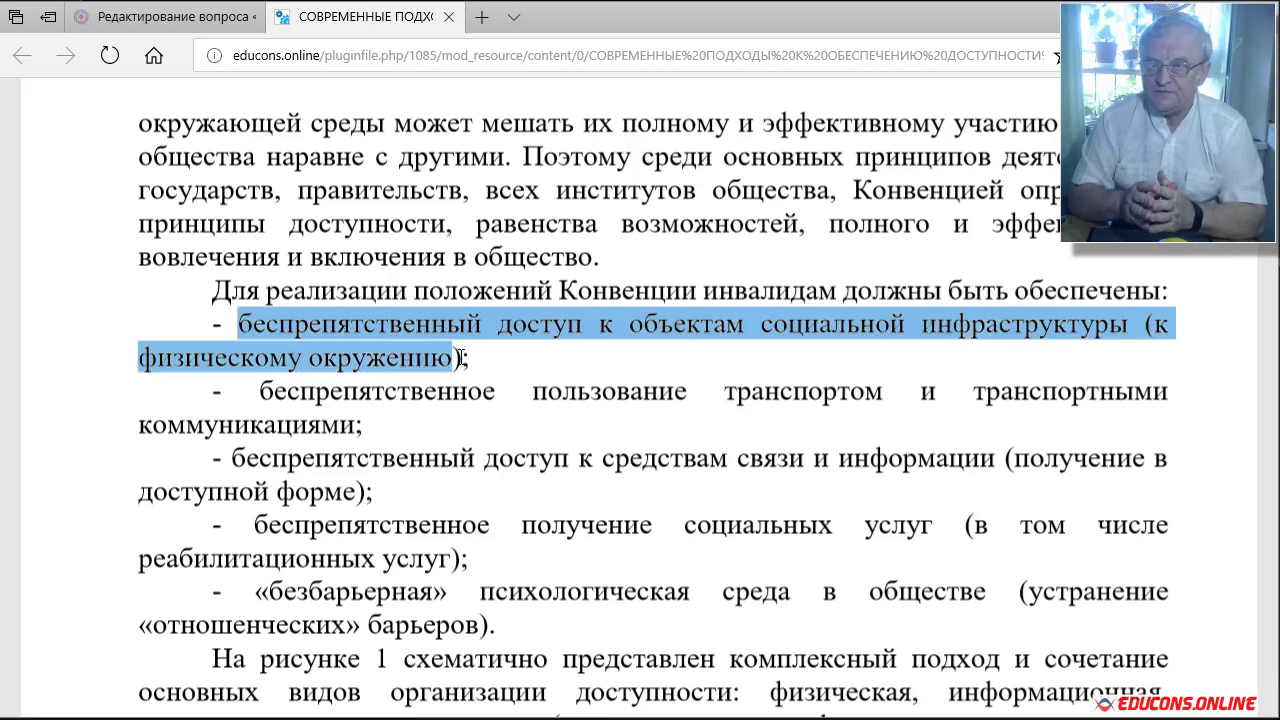
{"action": "left_click_drag", "start_coordinate": [464, 362], "coordinate": [466, 361]}
{"action": "key", "text": "ctrl+c"}
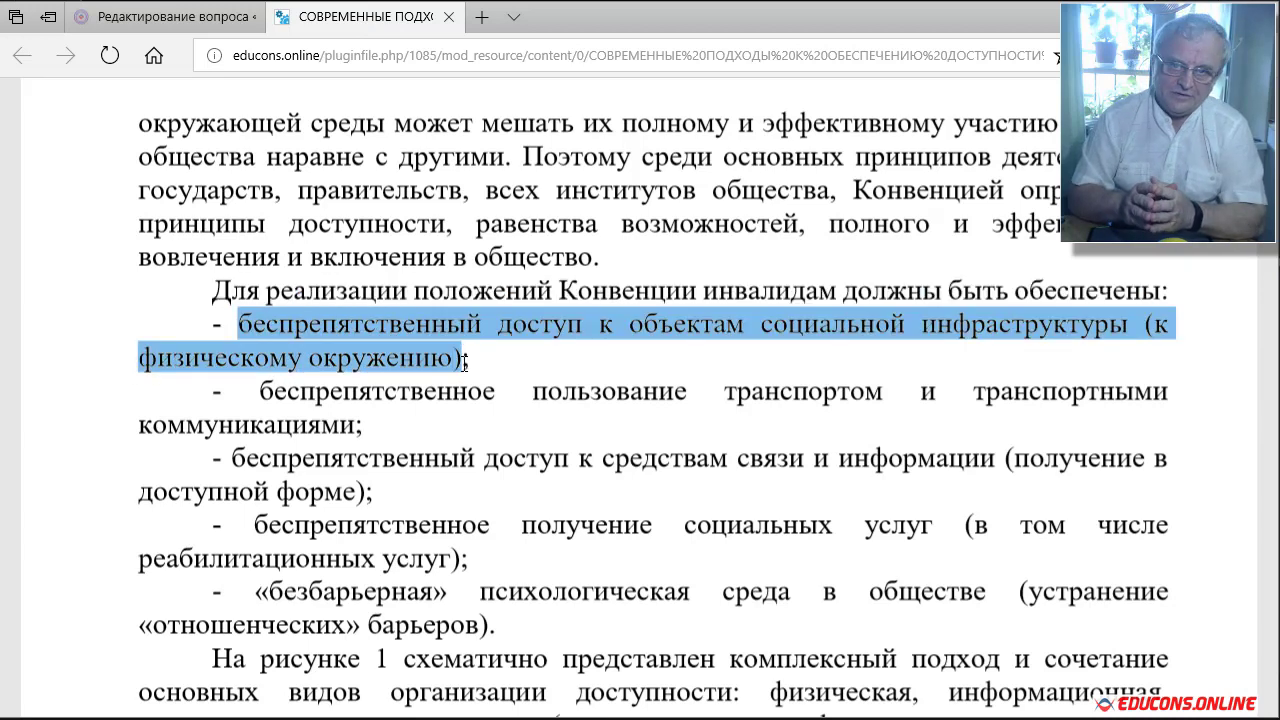
{"action": "right_click", "coordinate": [420, 366]}
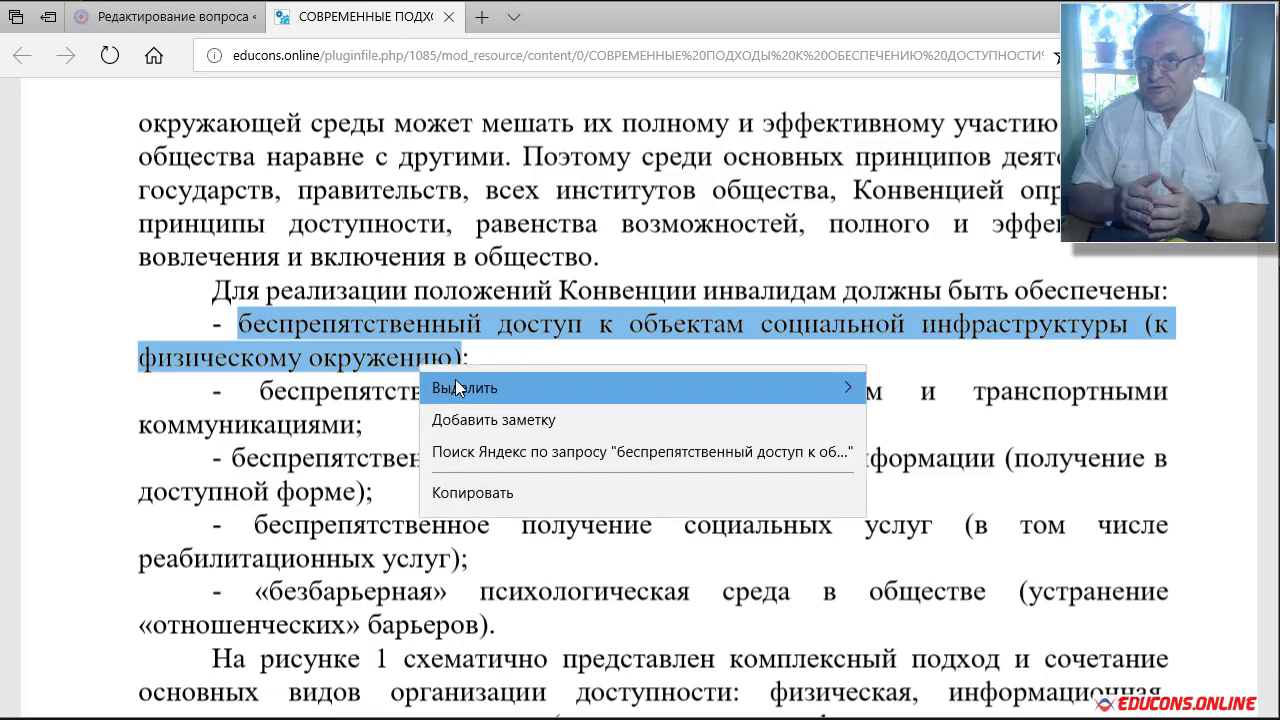
{"action": "left_click", "coordinate": [494, 493]}
- Return to the question form and set the number of answers to "Допускается несколько ответов"
{"action": "left_click", "coordinate": [168, 17]}
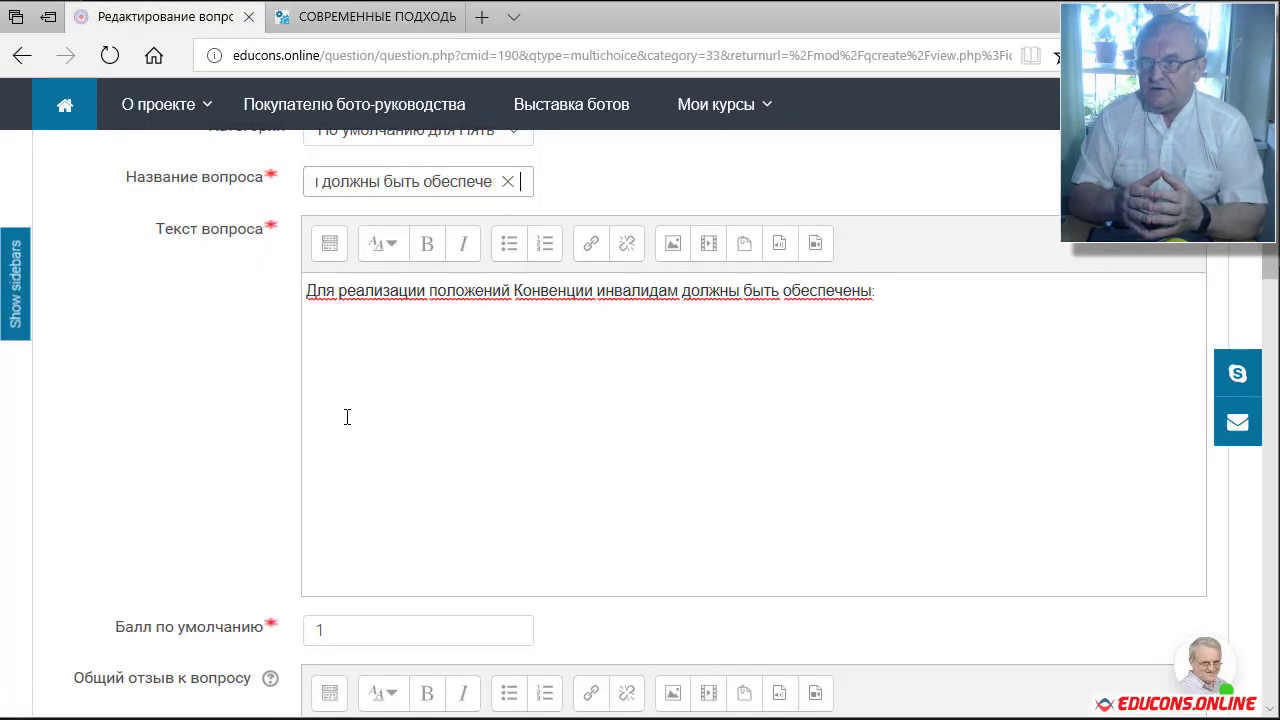
{"action": "scroll", "coordinate": [348, 424], "scroll_direction": "down", "scroll_amount": 3}
{"action": "scroll", "coordinate": [350, 424], "scroll_direction": "down", "scroll_amount": 2}
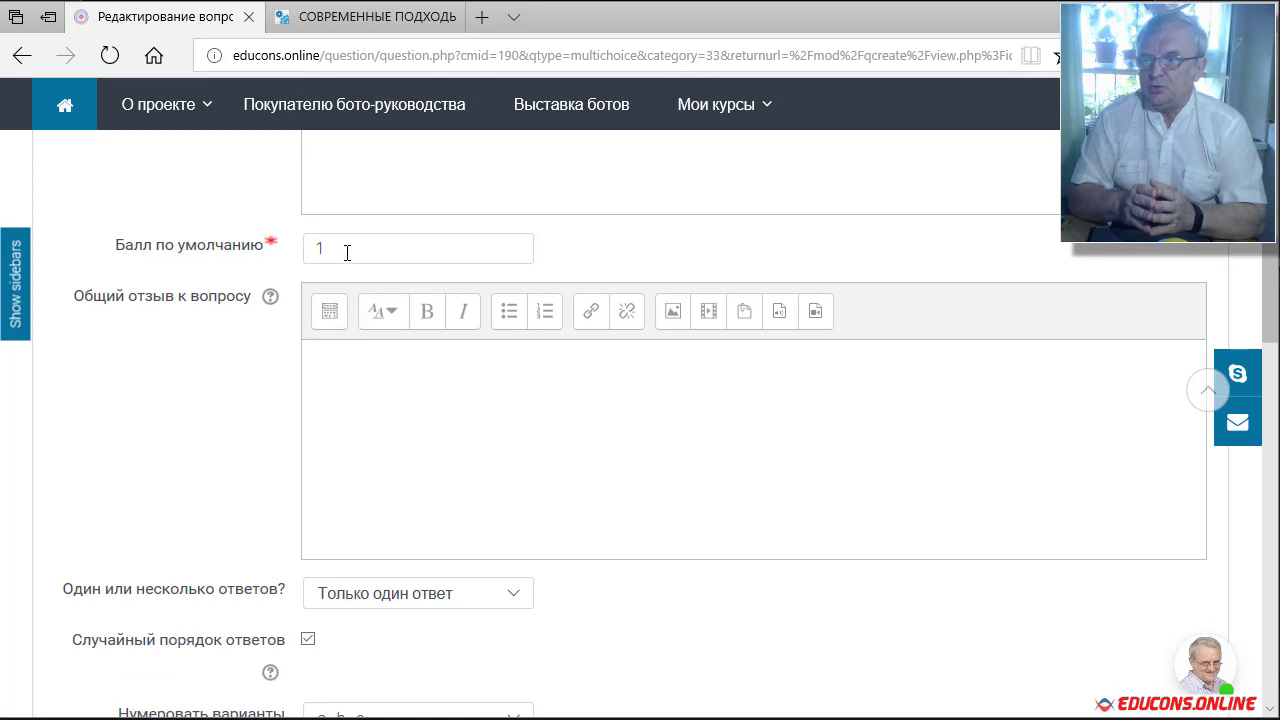
{"action": "scroll", "coordinate": [270, 453], "scroll_direction": "down", "scroll_amount": 3}
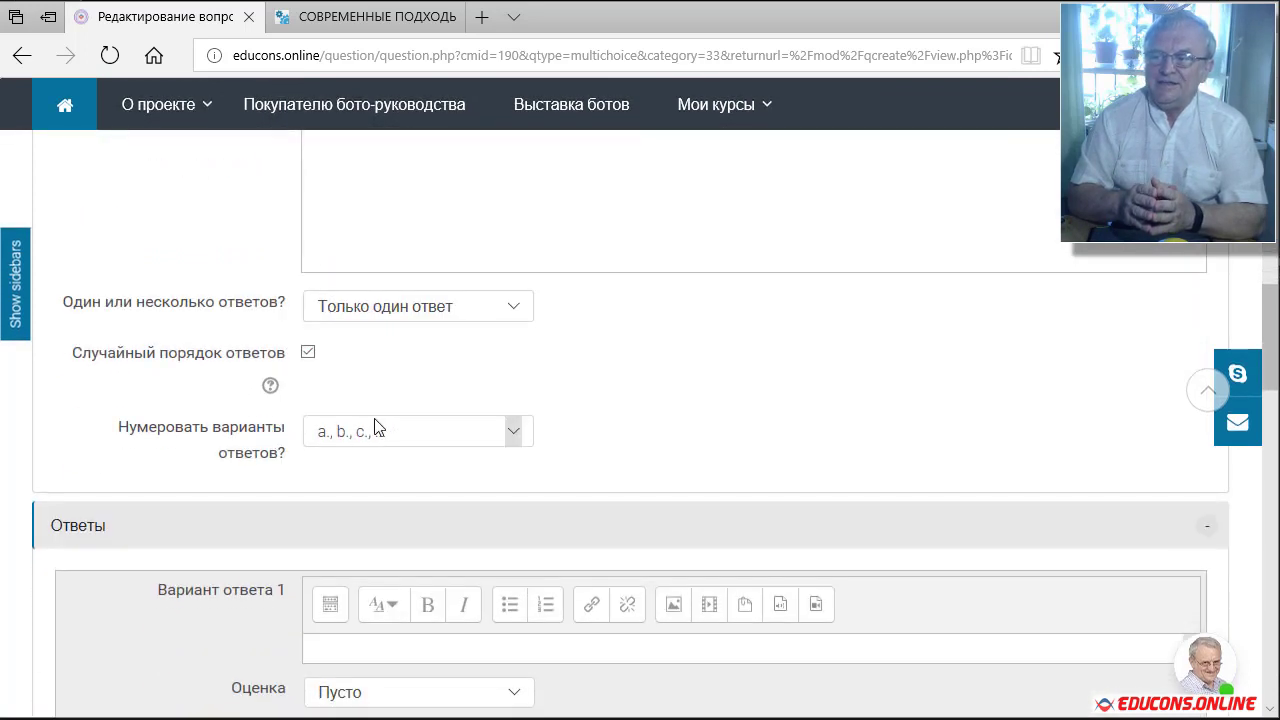
{"action": "left_click", "coordinate": [515, 310]}
{"action": "left_click", "coordinate": [509, 286]}
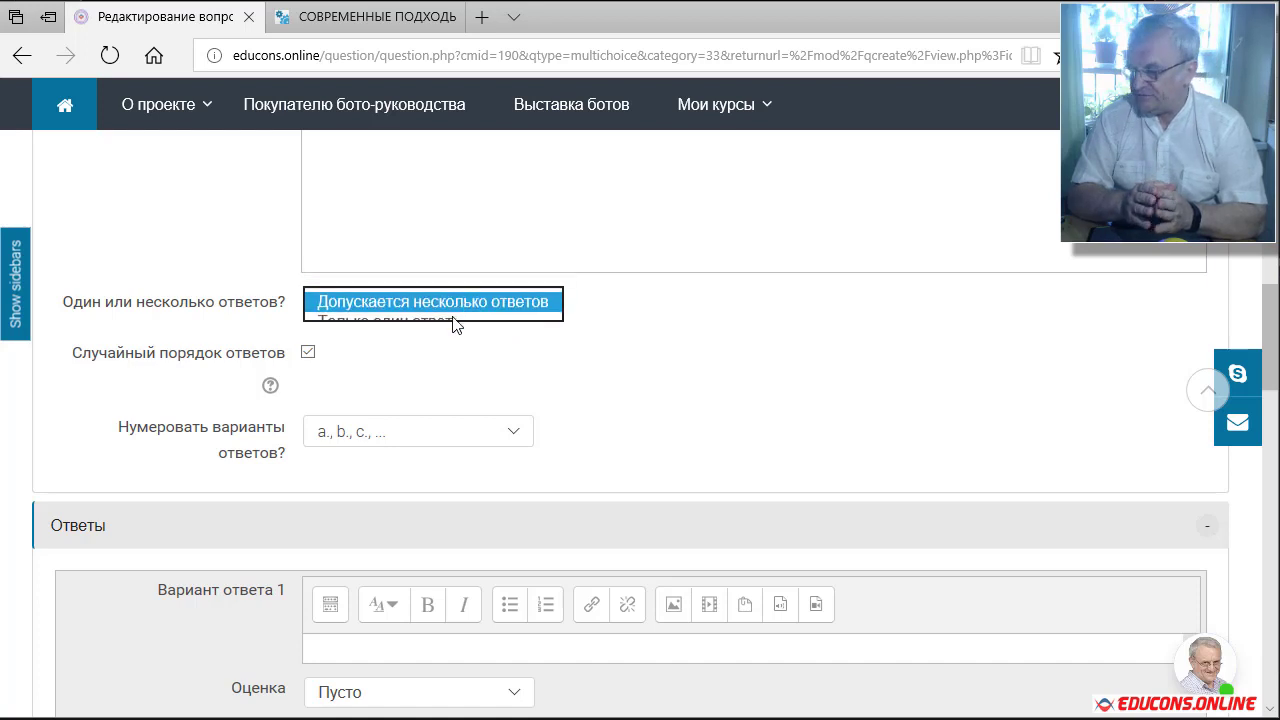
- Paste the copied phrase about access to "объектам социальной инфраструктуры" into answer option 1
{"action": "scroll", "coordinate": [405, 473], "scroll_direction": "down", "scroll_amount": 2}
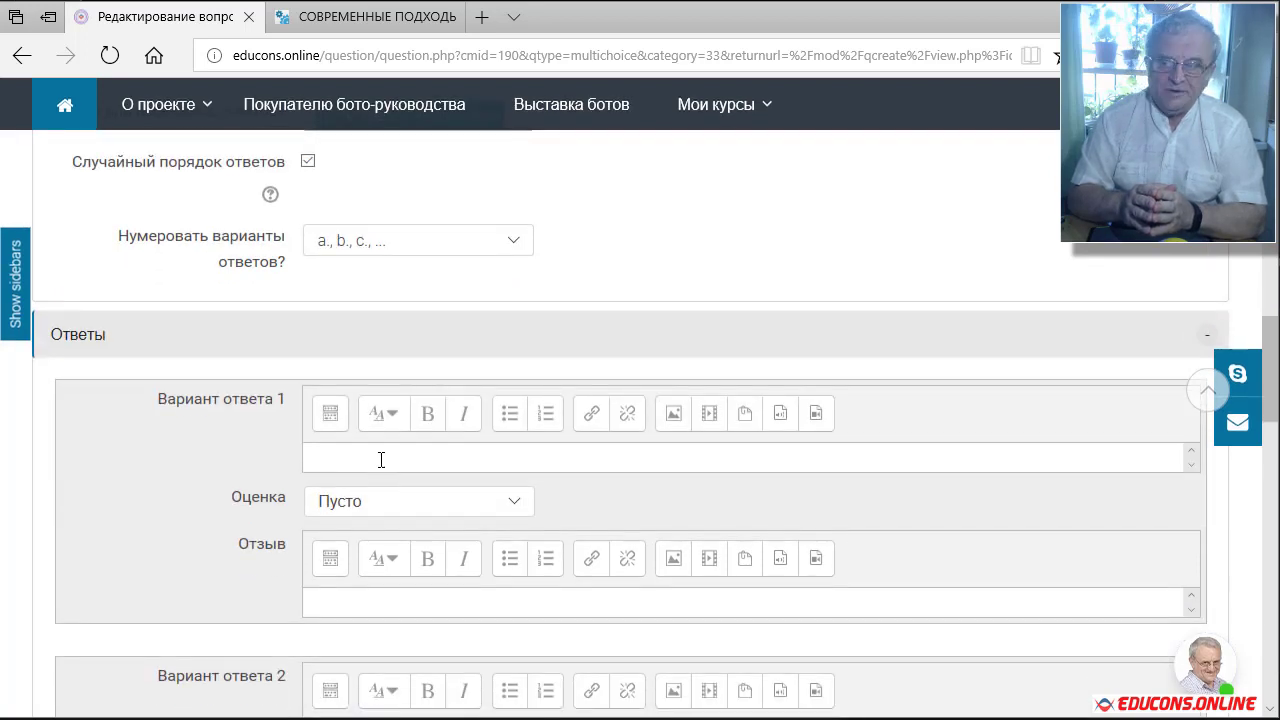
{"action": "left_click", "coordinate": [381, 459]}
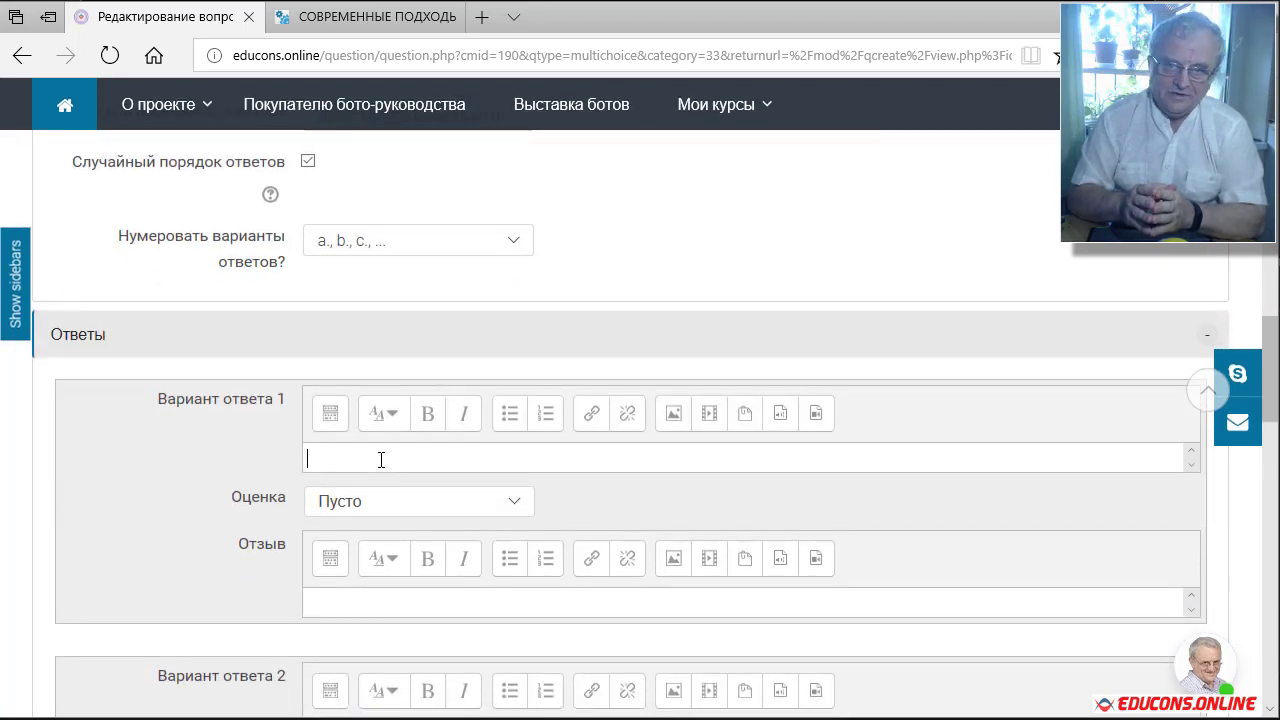
{"action": "key", "text": "ctrl+v"}
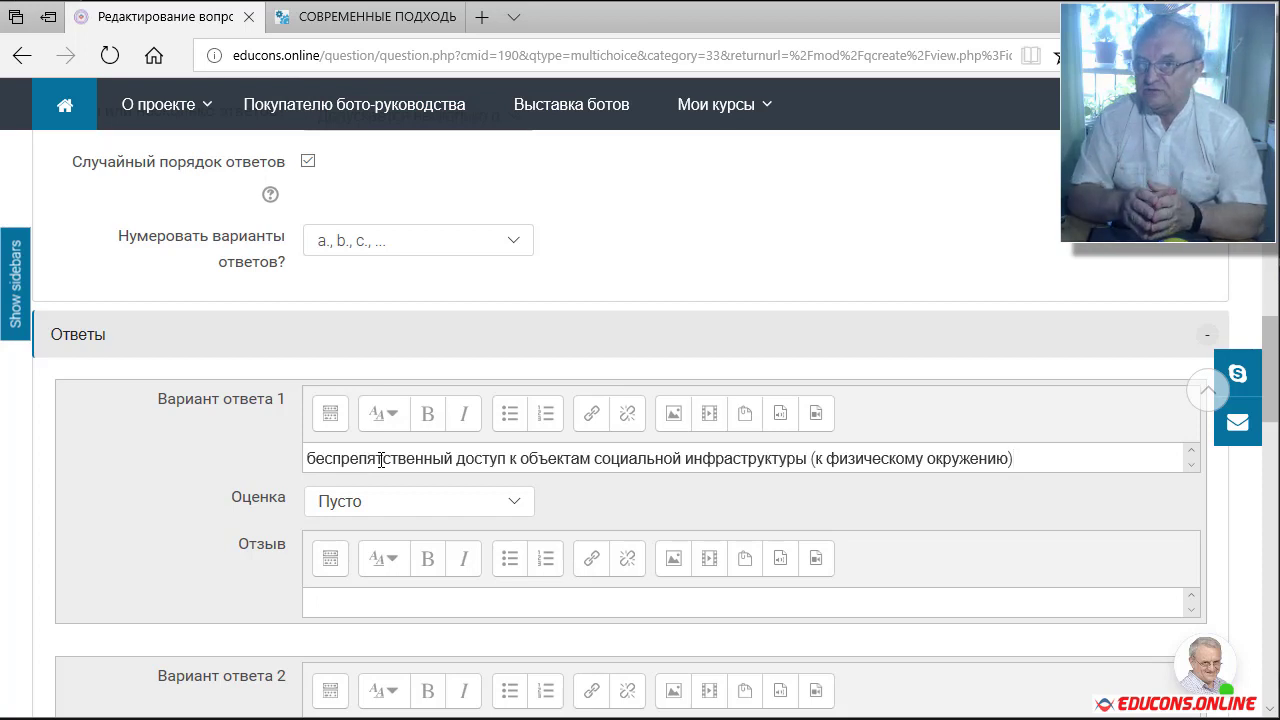
- Check the list of correct items in the lecture and set the grade of answer option 1 to 20%
{"action": "scroll", "coordinate": [512, 490], "scroll_direction": "down", "scroll_amount": 1}
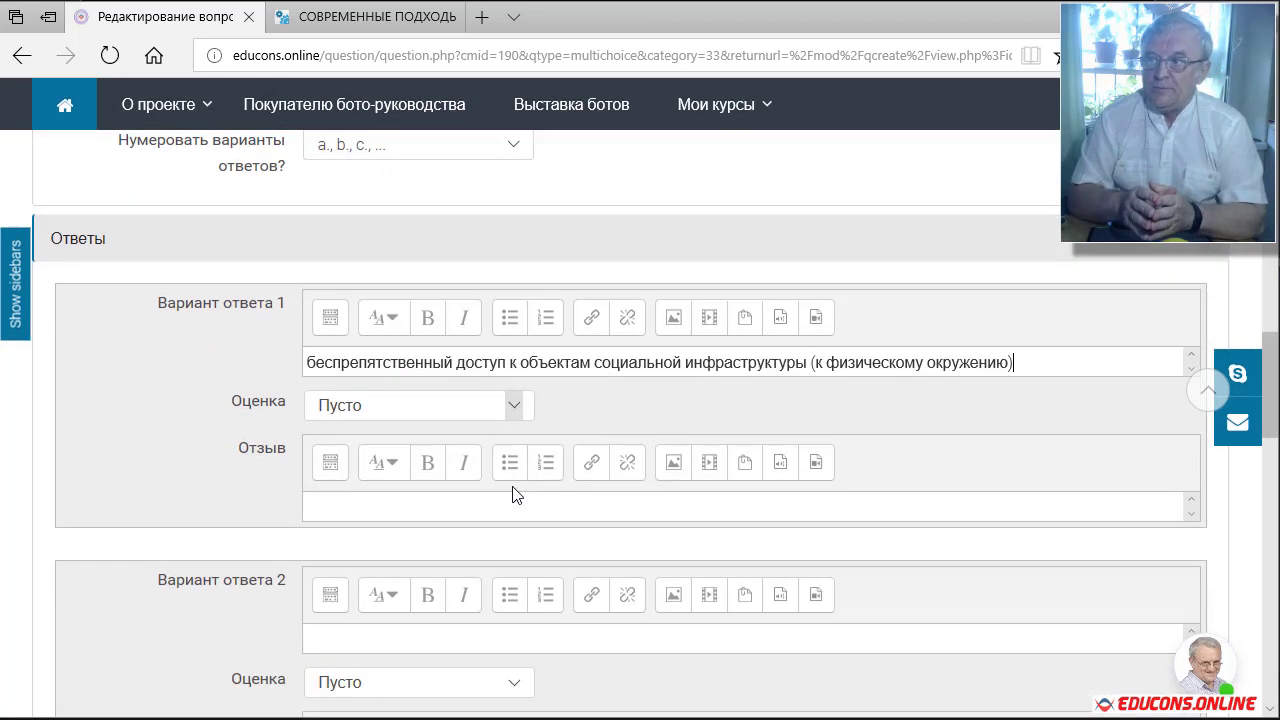
{"action": "left_click", "coordinate": [397, 24]}
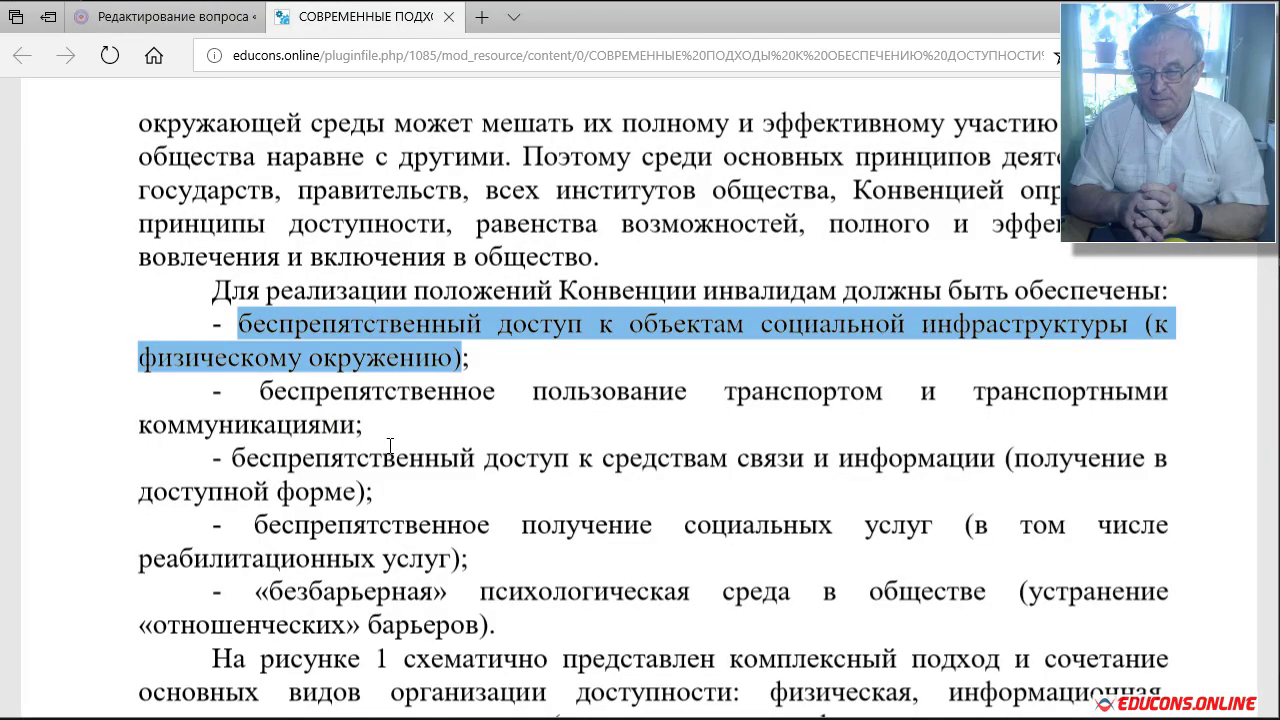
{"action": "left_click", "coordinate": [215, 17]}
{"action": "left_click", "coordinate": [517, 406]}
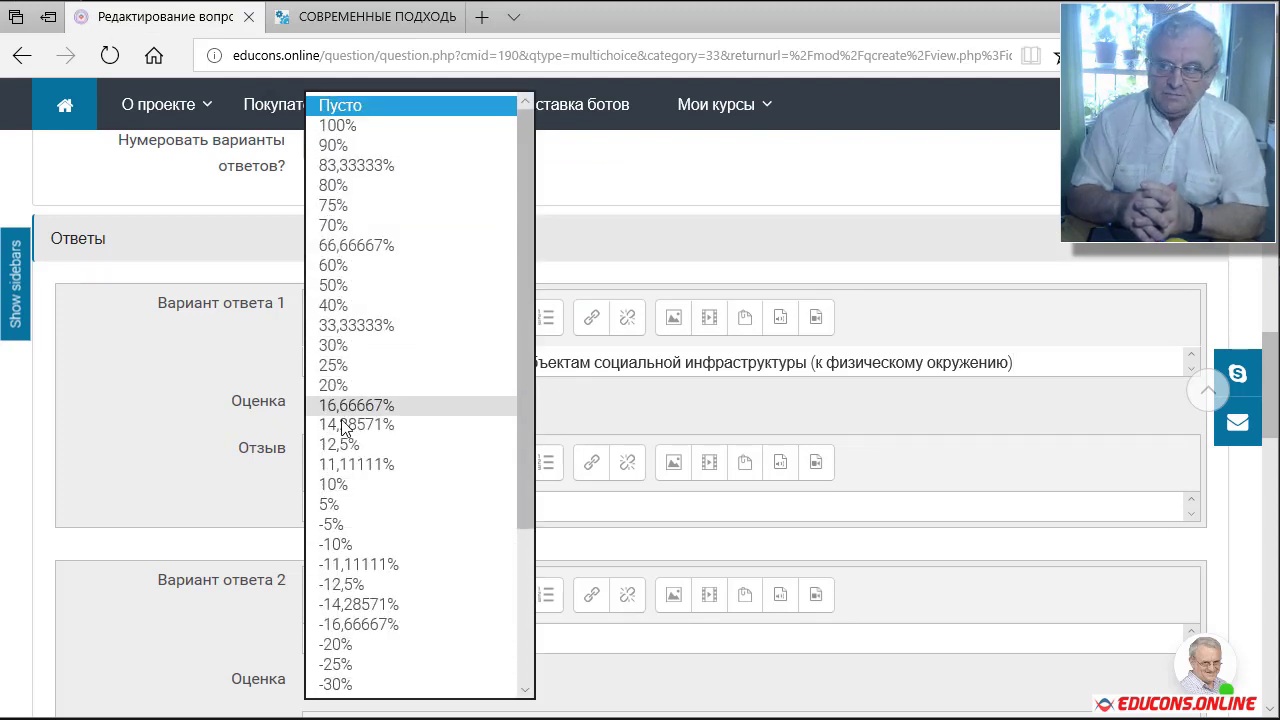
{"action": "left_click", "coordinate": [336, 385]}
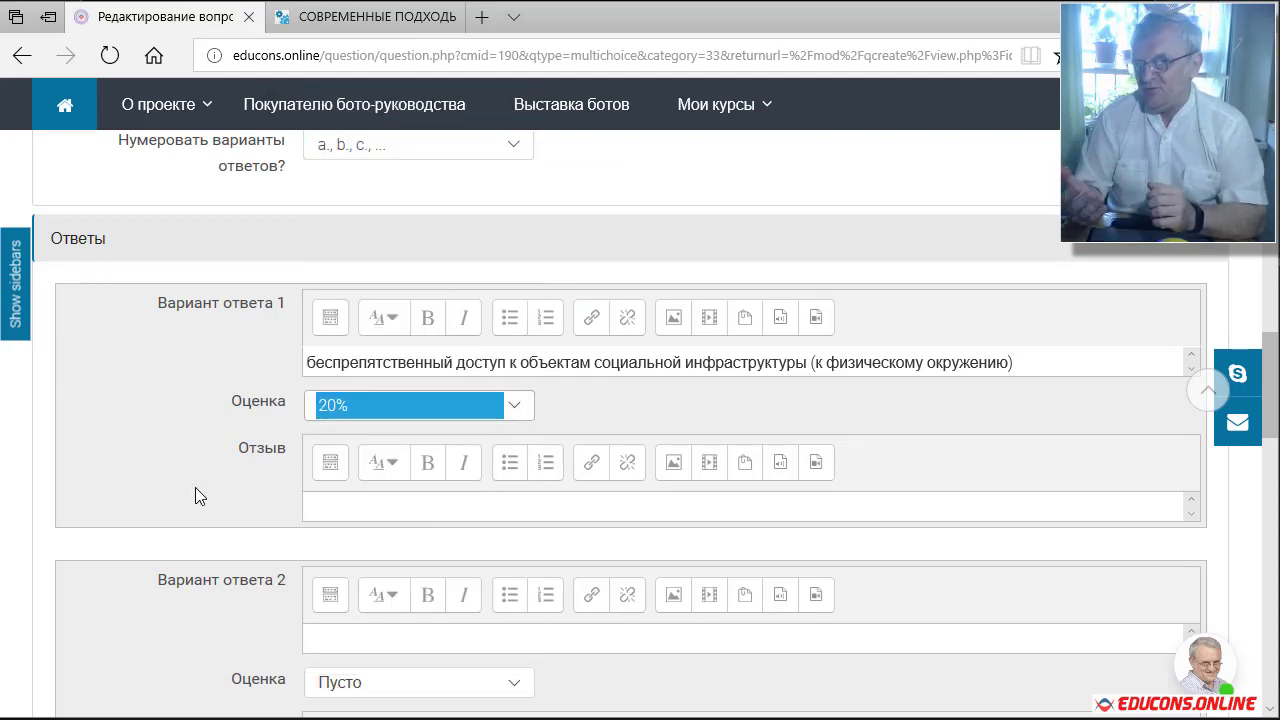
- Copy "беспрепятственное пользование транспортом и транспортными коммуникациями" from the lecture into answer option 2 and set its grade to 20%
{"action": "scroll", "coordinate": [195, 487], "scroll_direction": "down", "scroll_amount": 2}
{"action": "left_click", "coordinate": [386, 24]}
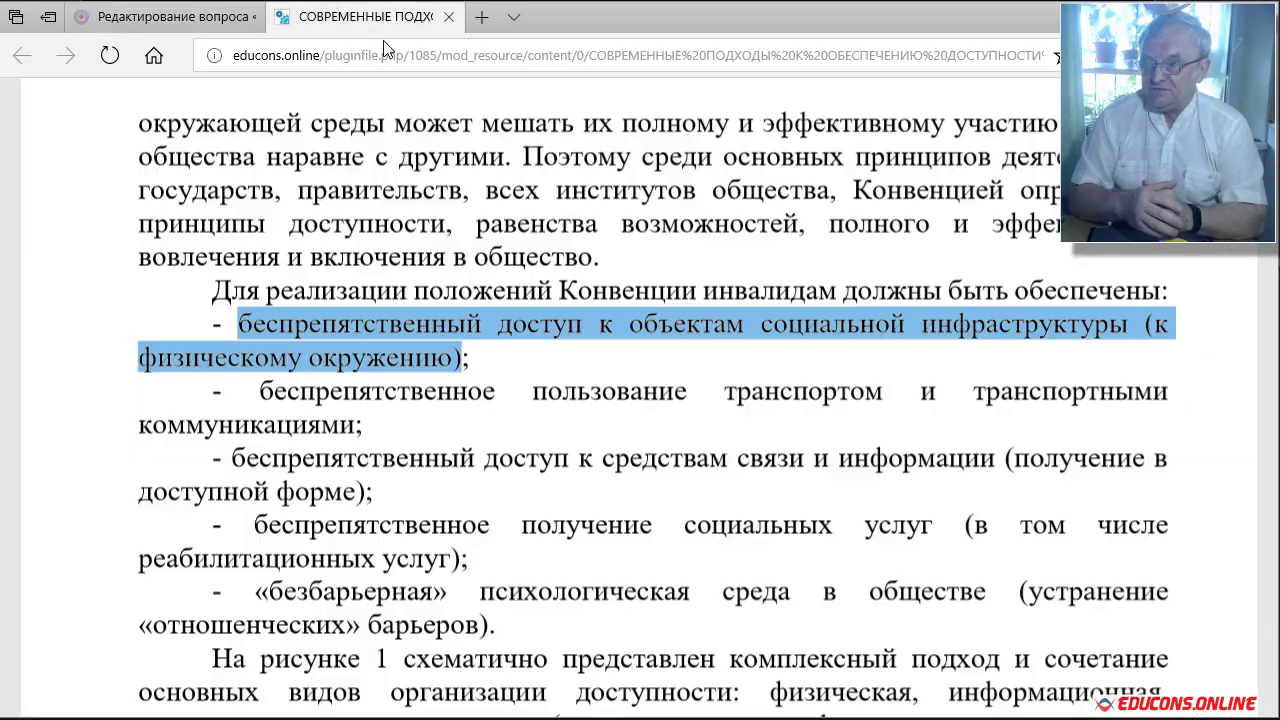
{"action": "left_click_drag", "start_coordinate": [260, 391], "coordinate": [350, 426]}
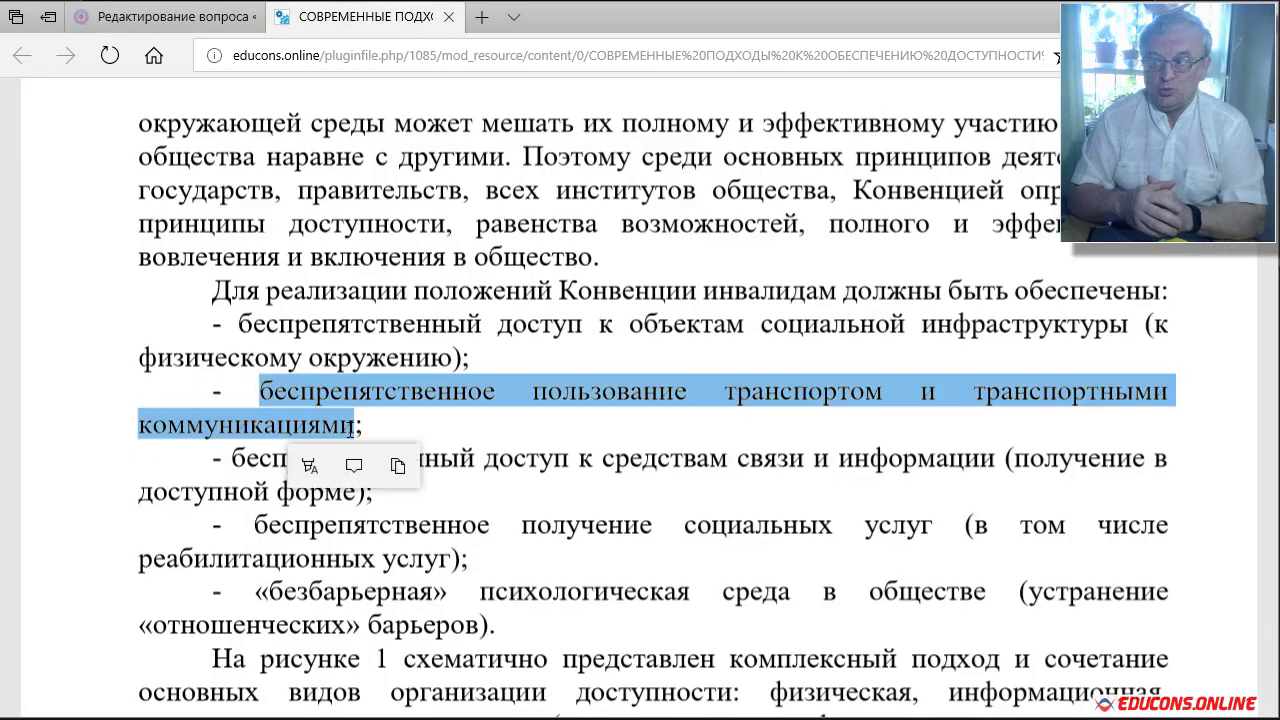
{"action": "key", "text": "ctrl+c"}
{"action": "key", "text": "ctrl+Tab"}
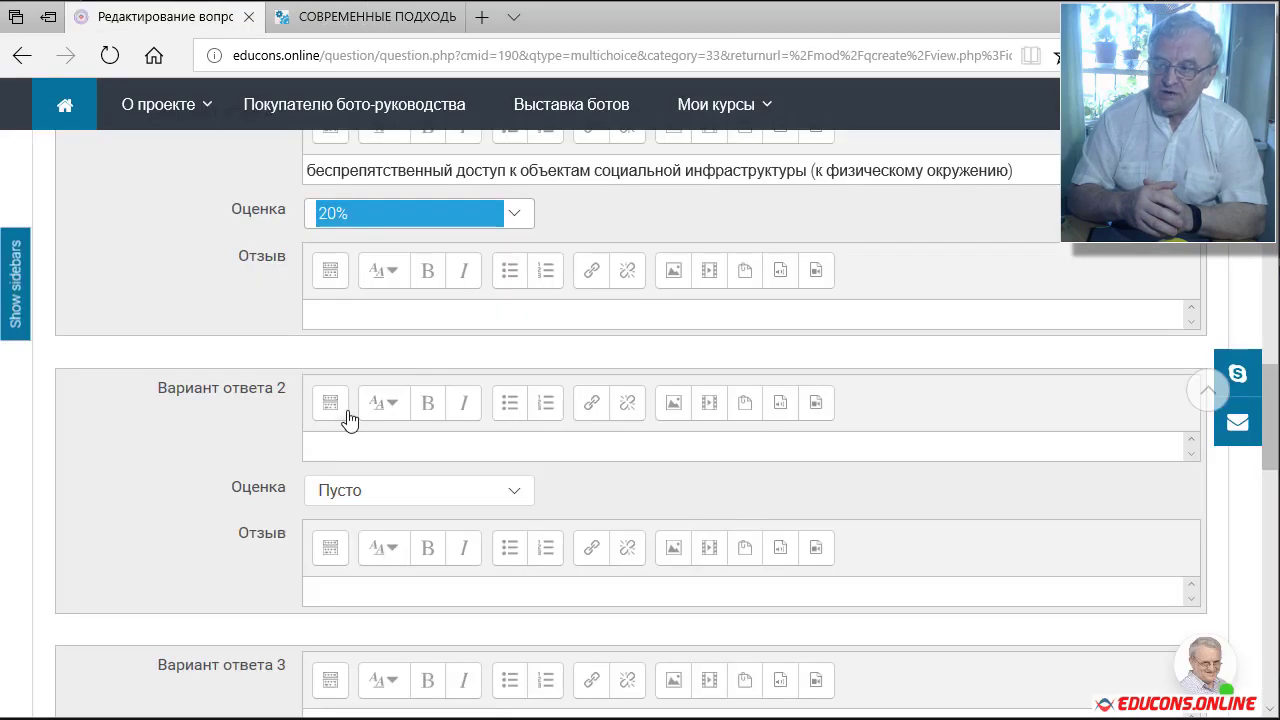
{"action": "left_click", "coordinate": [337, 440]}
{"action": "key", "text": "ctrl+v"}
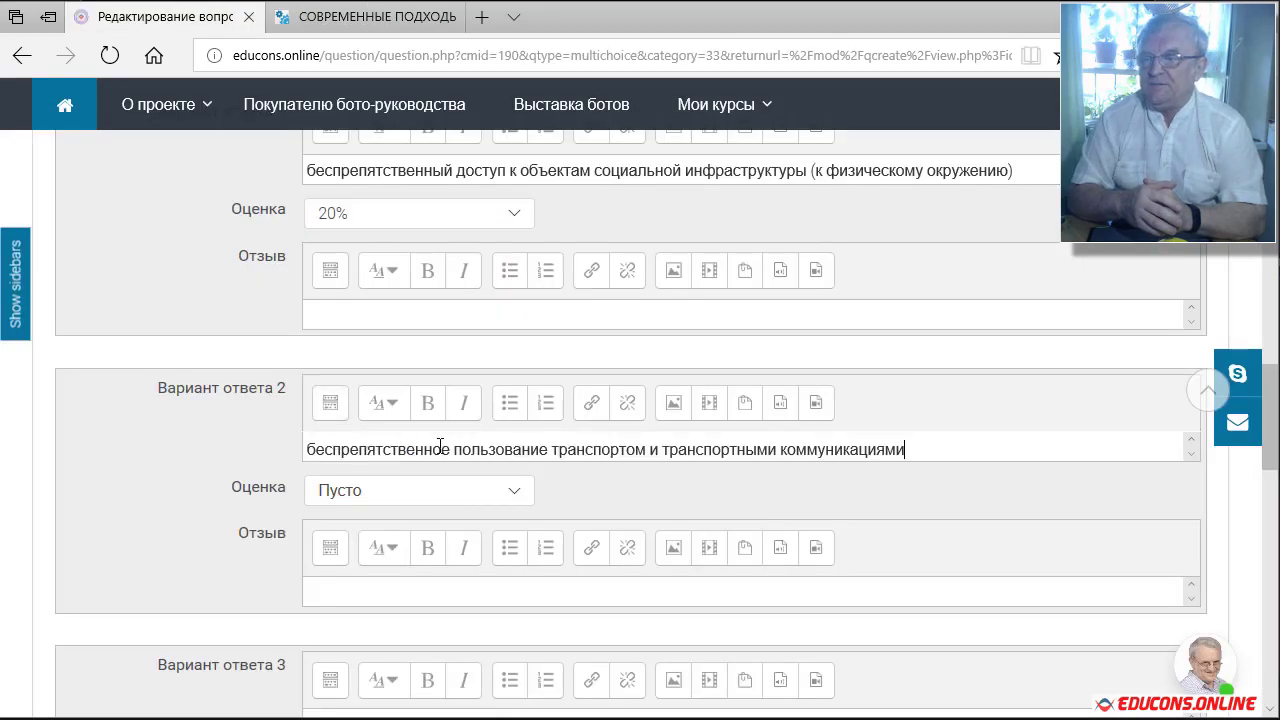
{"action": "left_click", "coordinate": [512, 490]}
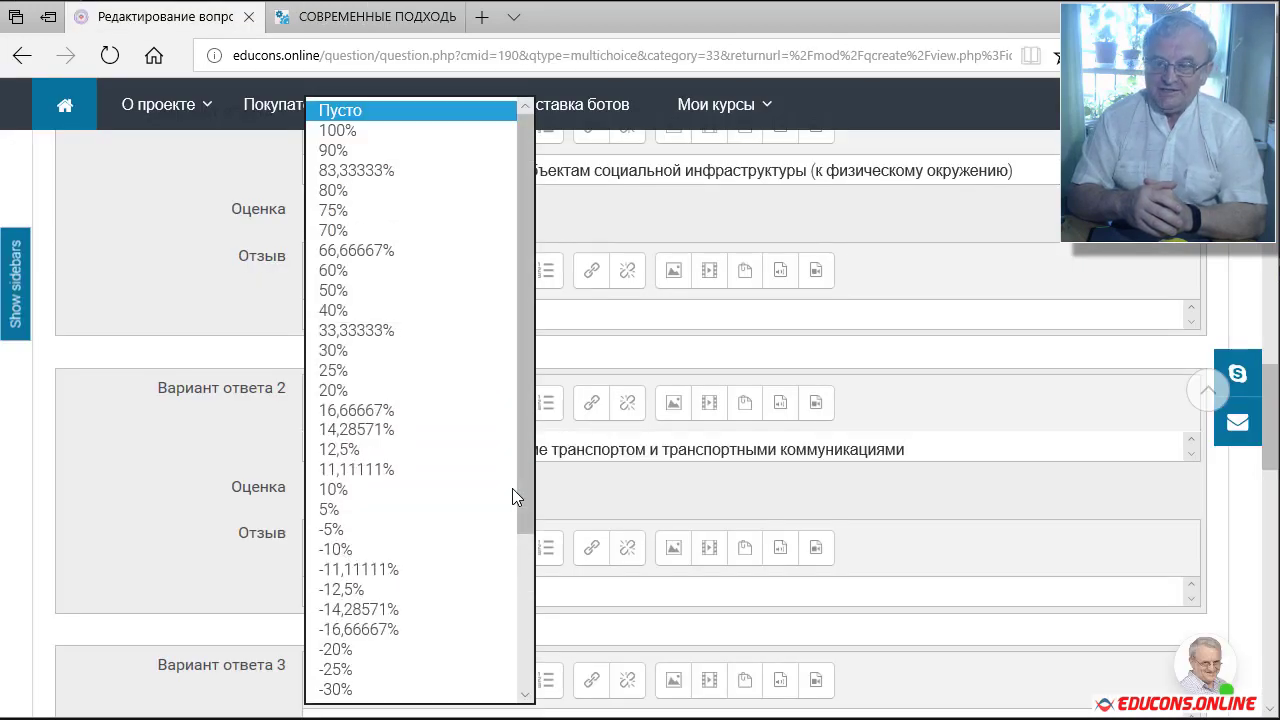
{"action": "left_click", "coordinate": [340, 390]}
- Copy "беспрепятственный доступ к средствам связи и информации (получение в доступной форме" from the lecture and return to the question form
{"action": "key", "text": "ctrl+Tab"}
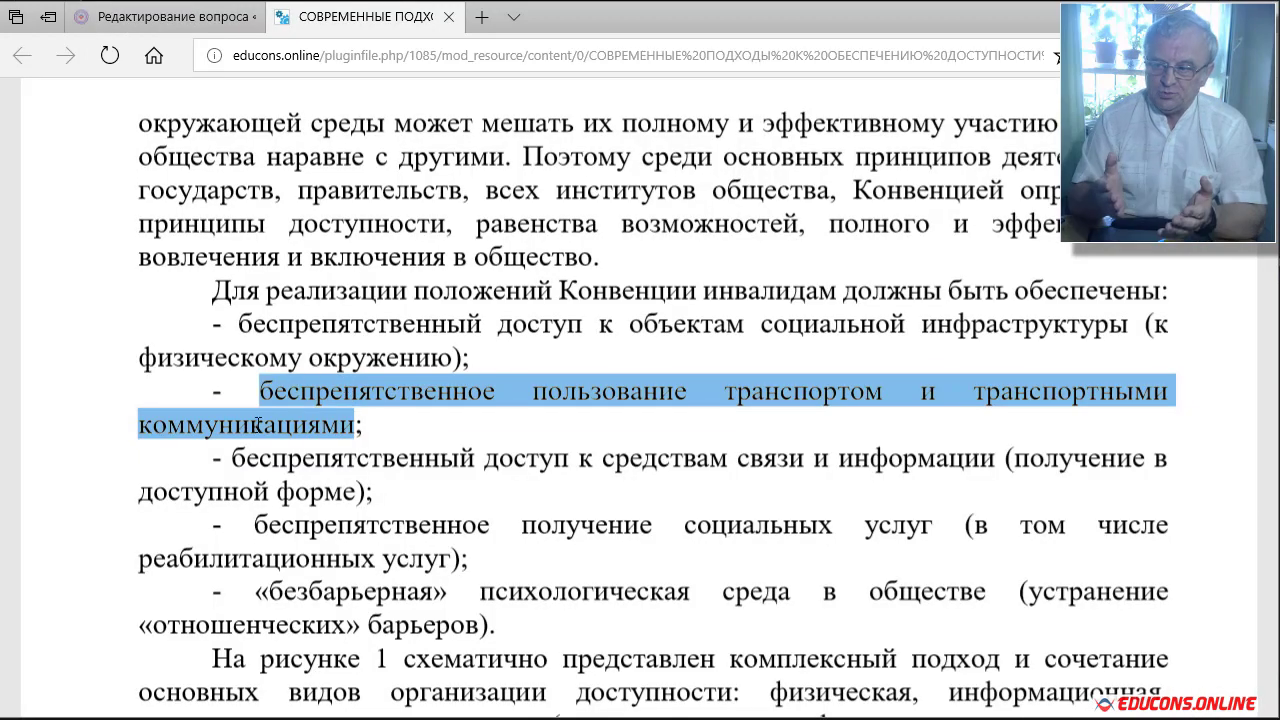
{"action": "left_click_drag", "start_coordinate": [232, 458], "coordinate": [355, 491]}
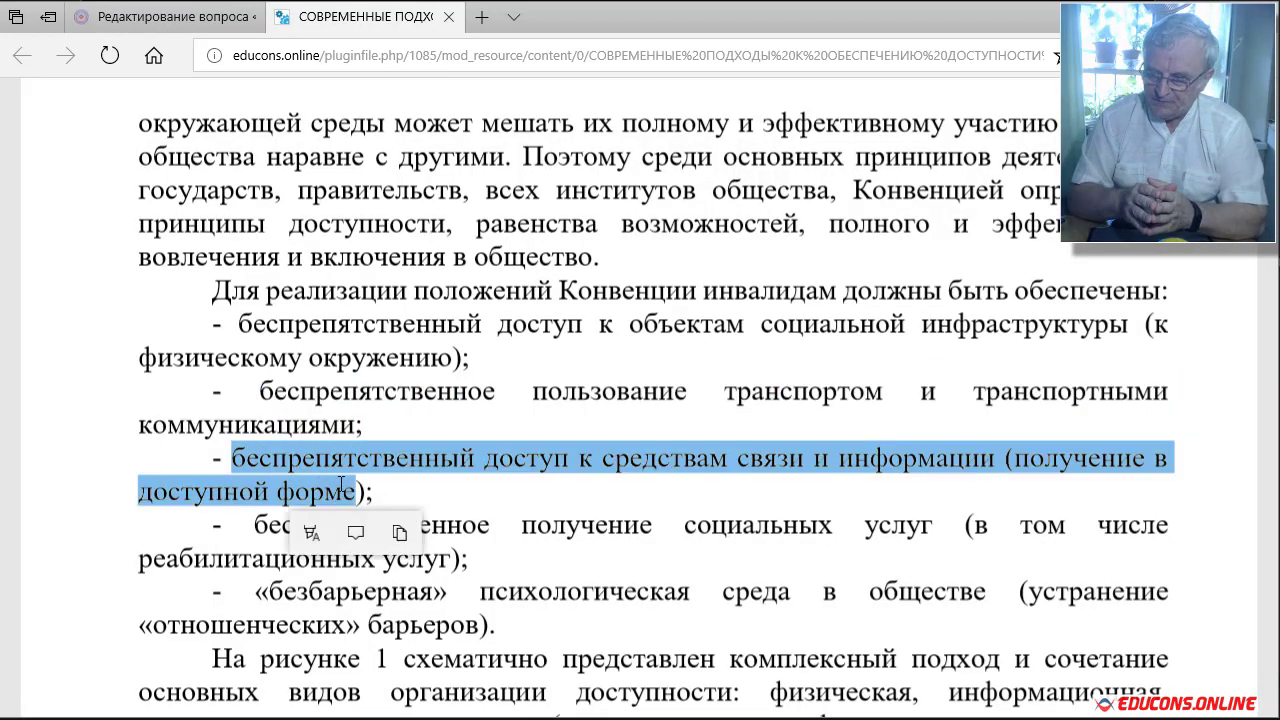
{"action": "key", "text": "ctrl+shift+Tab"}
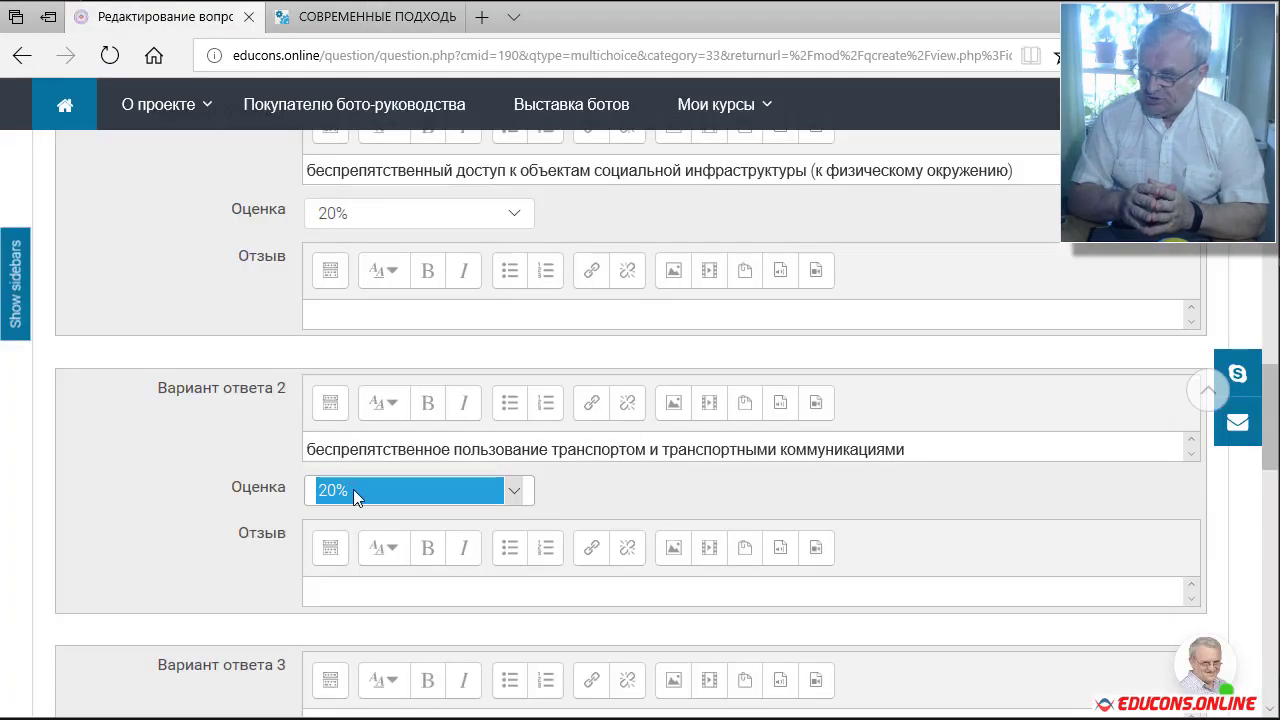
- Reset the grade of answer option 2 to 20%
{"action": "scroll", "coordinate": [355, 491], "scroll_direction": "down", "scroll_amount": 3}
{"action": "scroll", "coordinate": [385, 520], "scroll_direction": "up", "scroll_amount": 1}
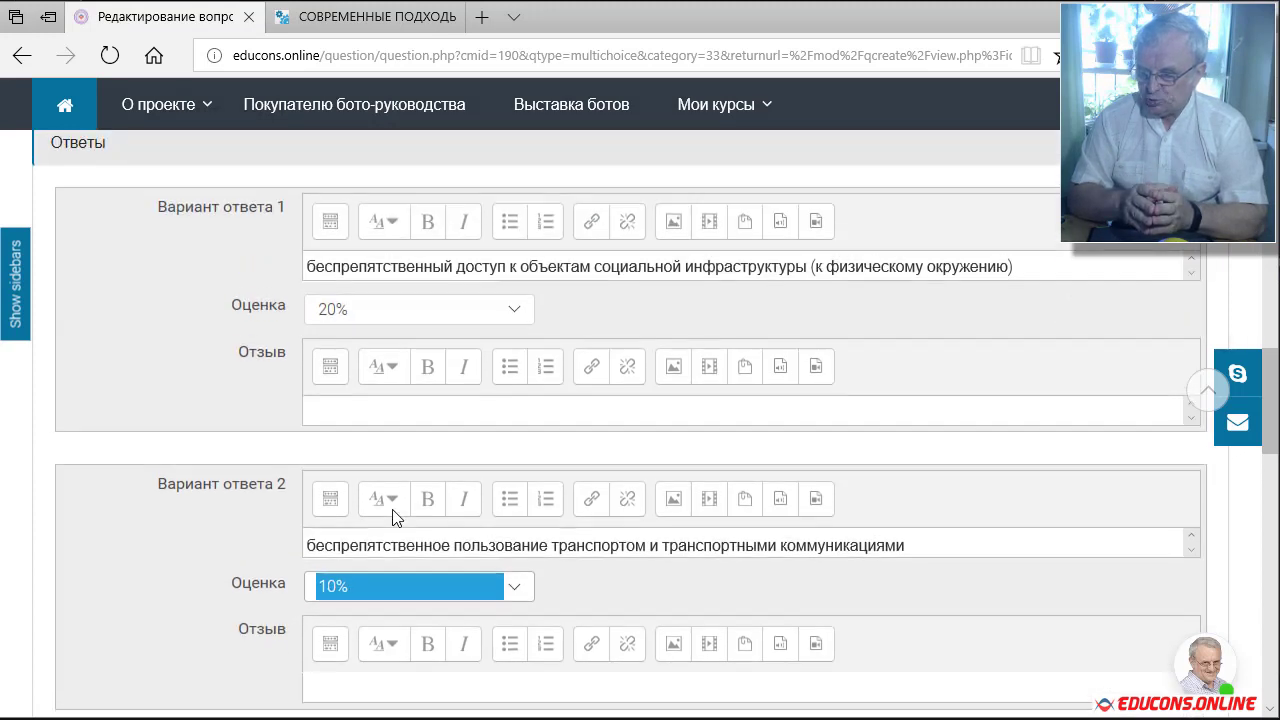
{"action": "scroll", "coordinate": [516, 598], "scroll_direction": "up", "scroll_amount": 2}
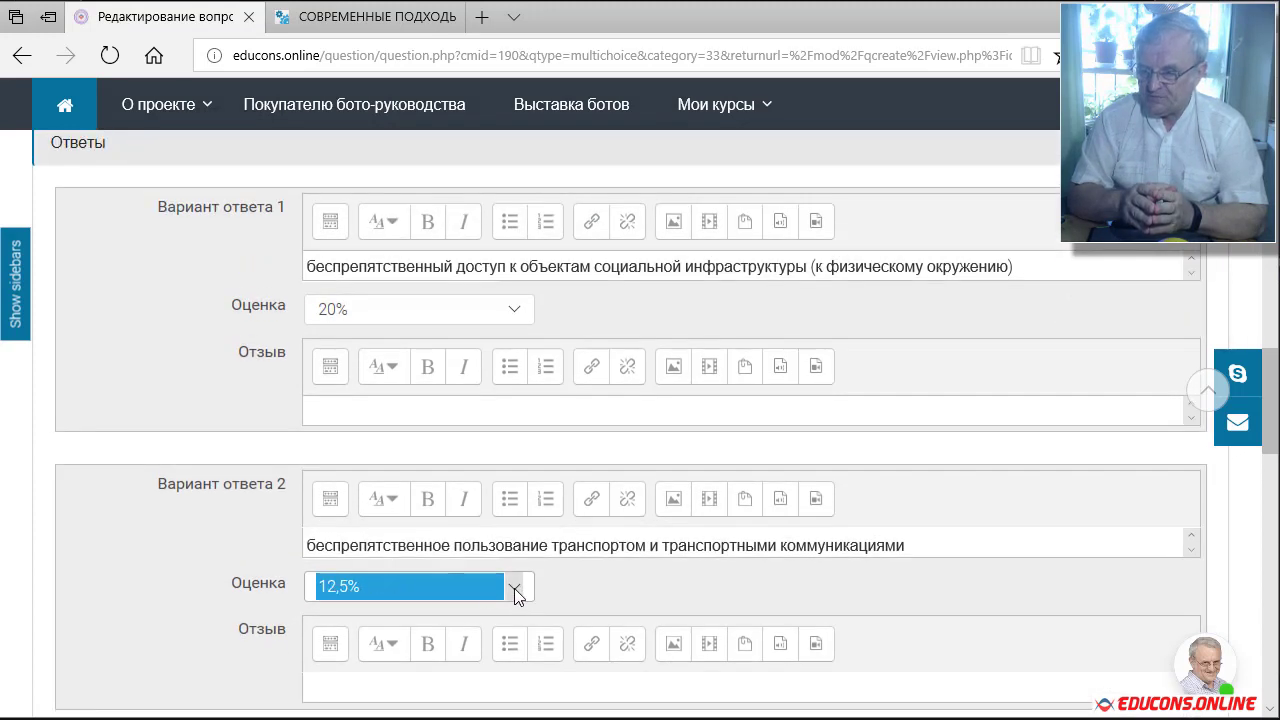
{"action": "left_click", "coordinate": [516, 588]}
{"action": "left_click", "coordinate": [348, 392]}
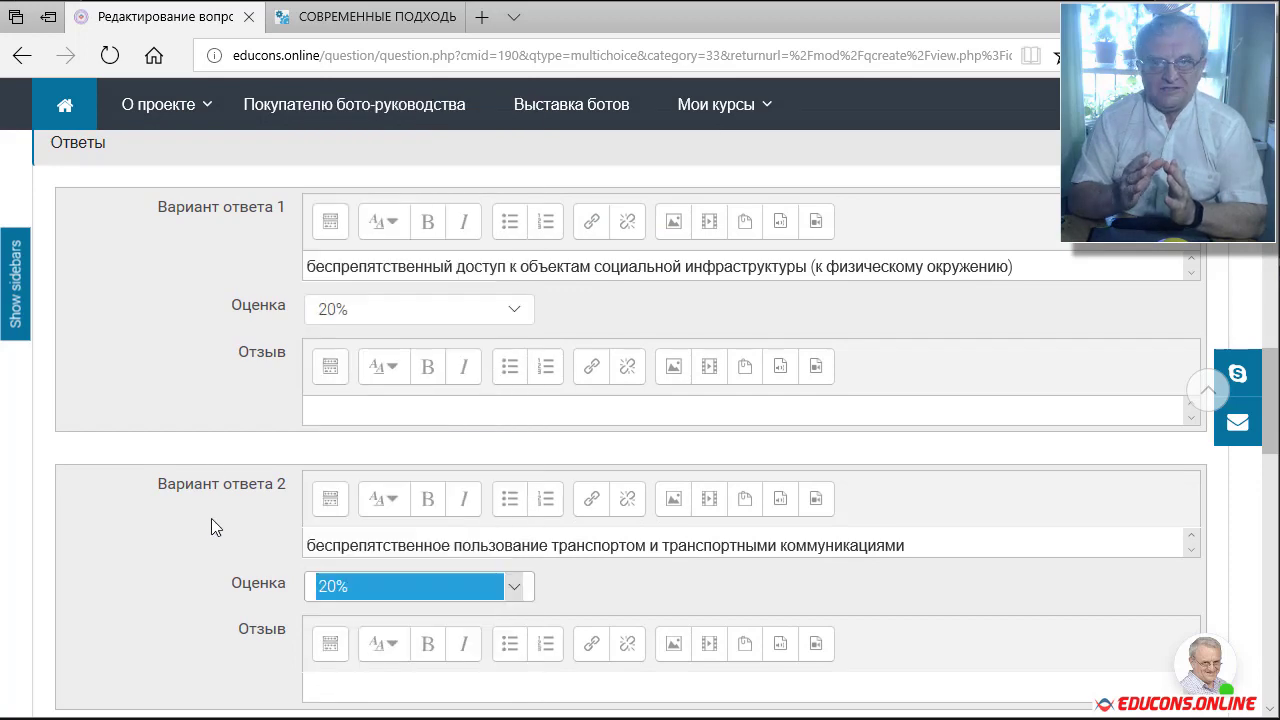
{"action": "left_click", "coordinate": [203, 520]}
- Paste the copied phrase about "средствам связи и информации" into answer option 3 and set its grade to 20%
{"action": "scroll", "coordinate": [201, 523], "scroll_direction": "down", "scroll_amount": 3}
{"action": "left_click", "coordinate": [322, 537]}
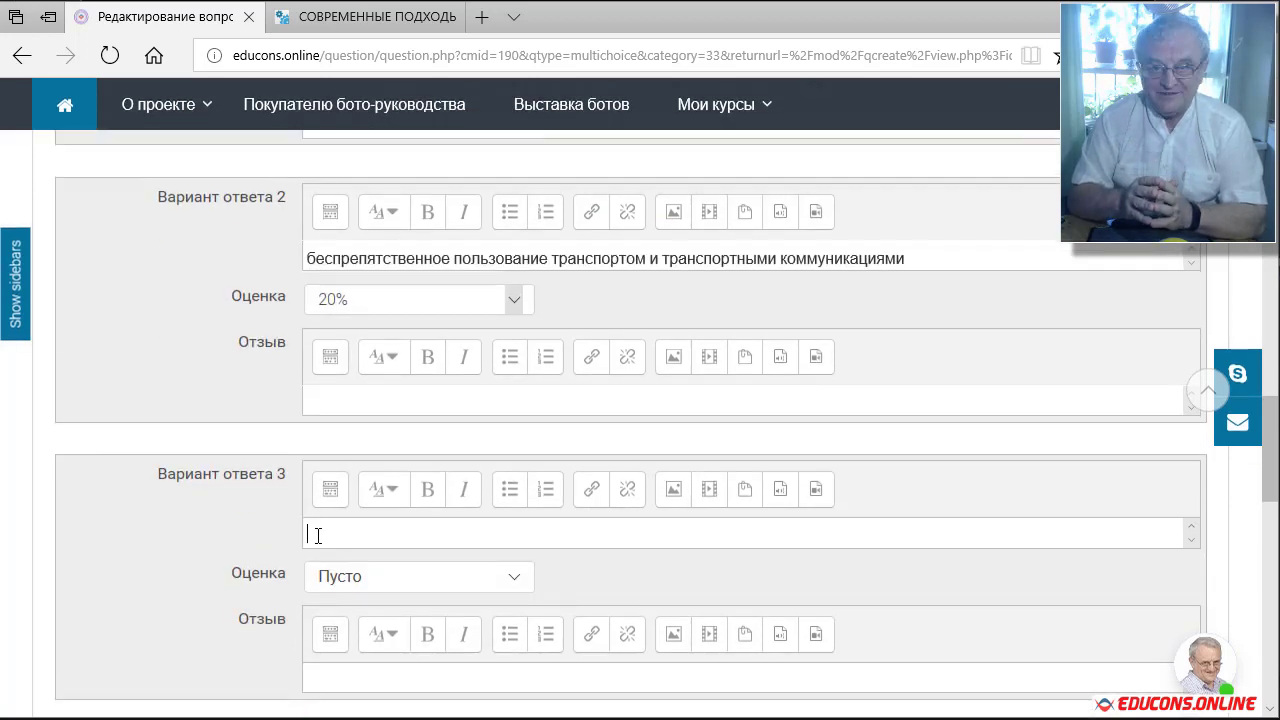
{"action": "key", "text": "ctrl+v"}
{"action": "scroll", "coordinate": [200, 530], "scroll_direction": "down", "scroll_amount": 2}
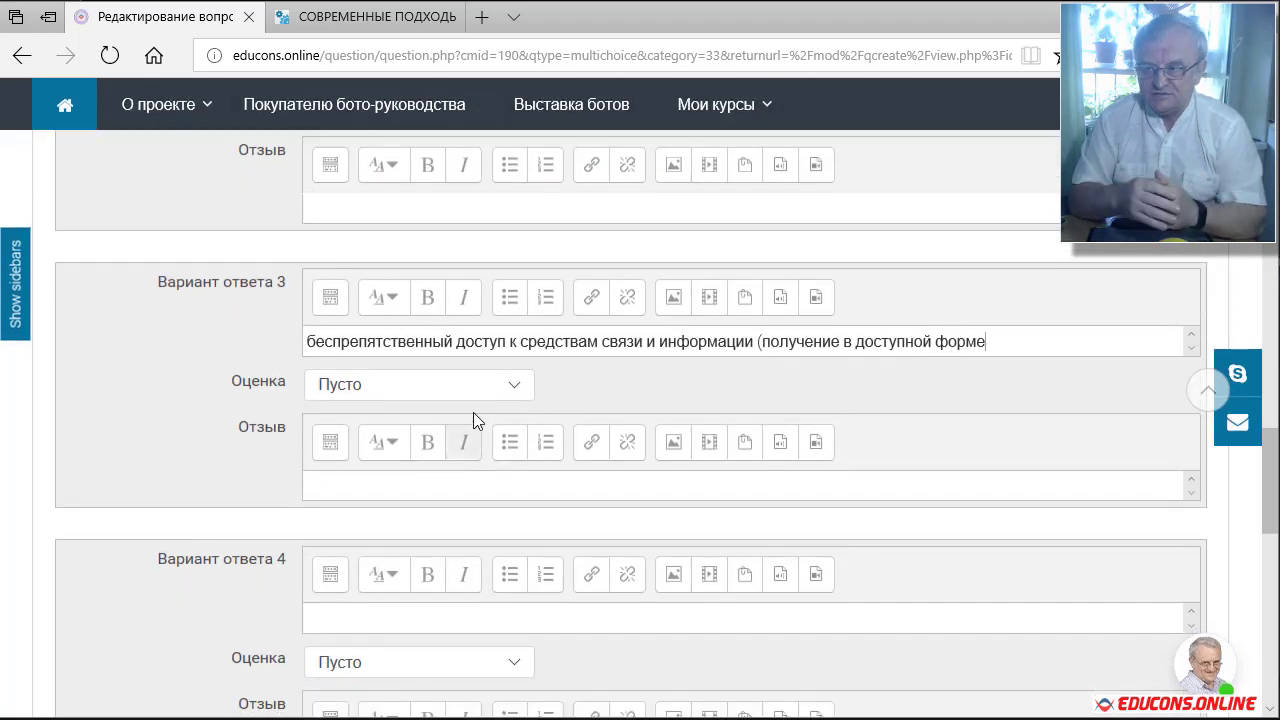
{"action": "left_click", "coordinate": [514, 391]}
{"action": "left_click", "coordinate": [371, 382]}
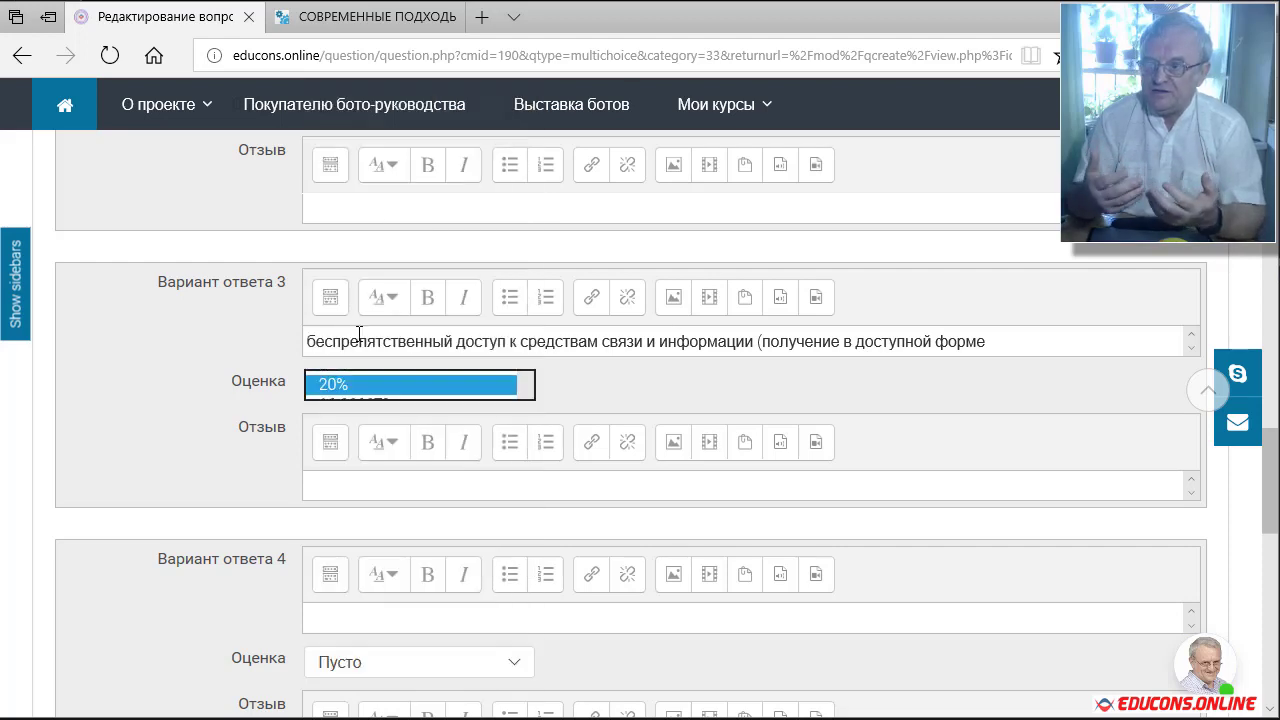
- Copy "беспрепятственное получение социальных услуг (в том числе реабилитационных услуг)" from the lecture and return to the question form
{"action": "left_click", "coordinate": [378, 27]}
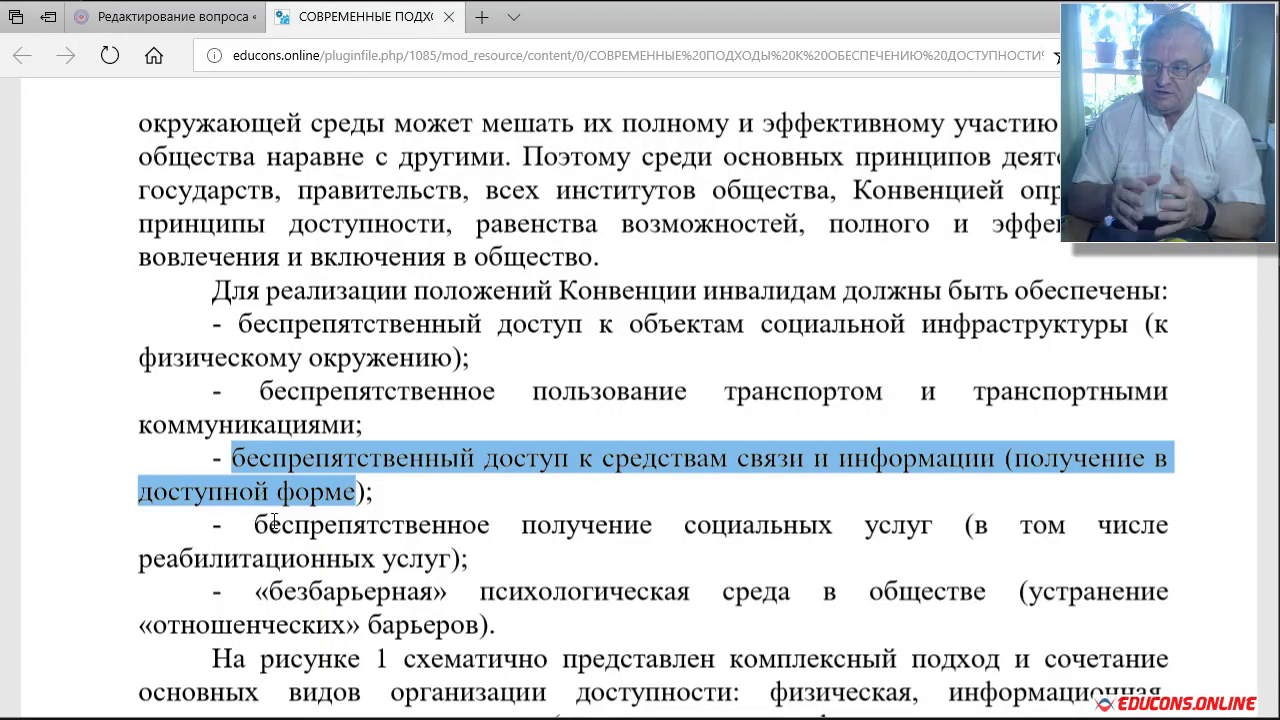
{"action": "left_click_drag", "start_coordinate": [256, 524], "coordinate": [466, 560]}
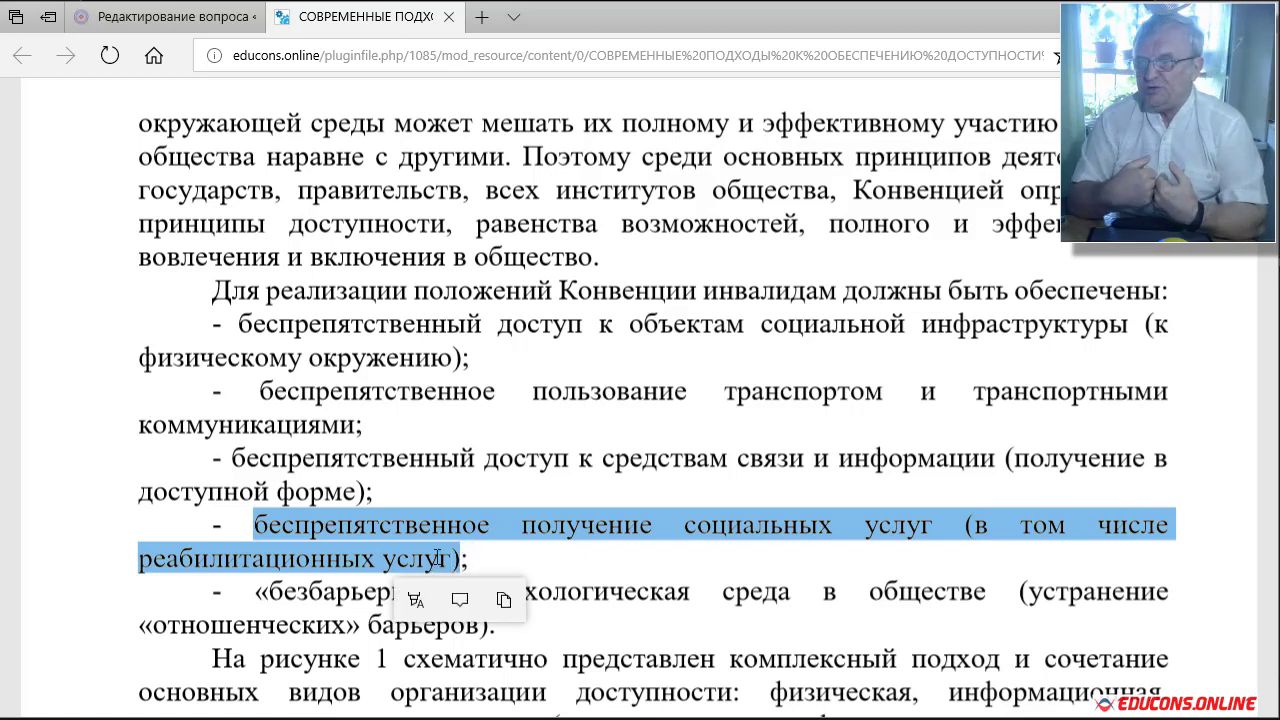
{"action": "right_click", "coordinate": [437, 558]}
{"action": "left_click", "coordinate": [492, 686]}
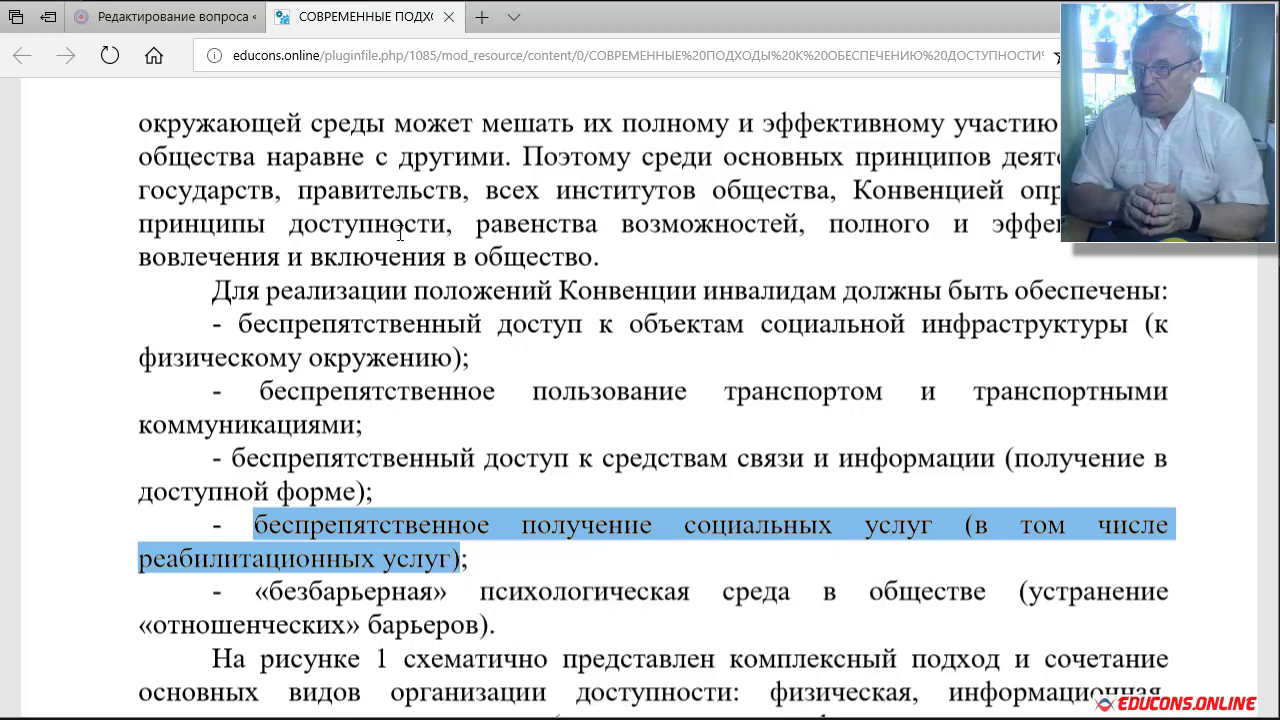
{"action": "left_click", "coordinate": [199, 20]}
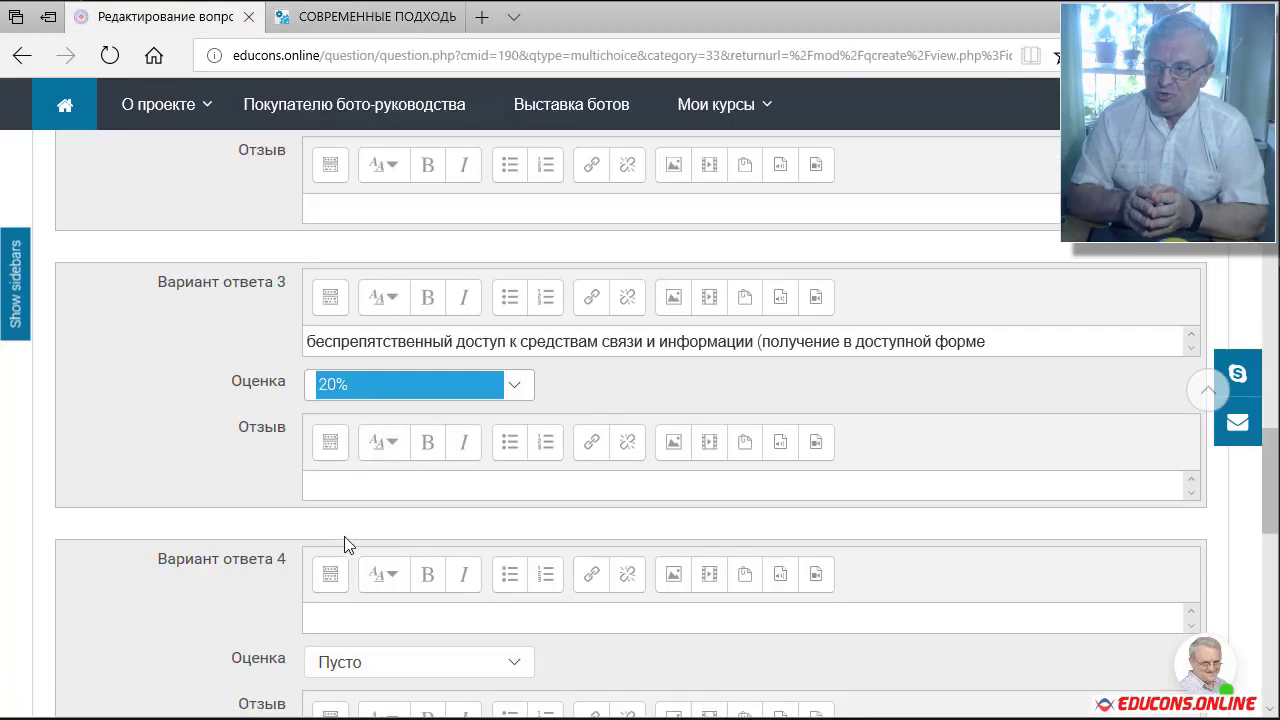
- Paste the copied phrase about "социальных услуг" into answer option 4 and set its grade to 20%
{"action": "left_click", "coordinate": [336, 612]}
{"action": "key", "text": "ctrl+v"}
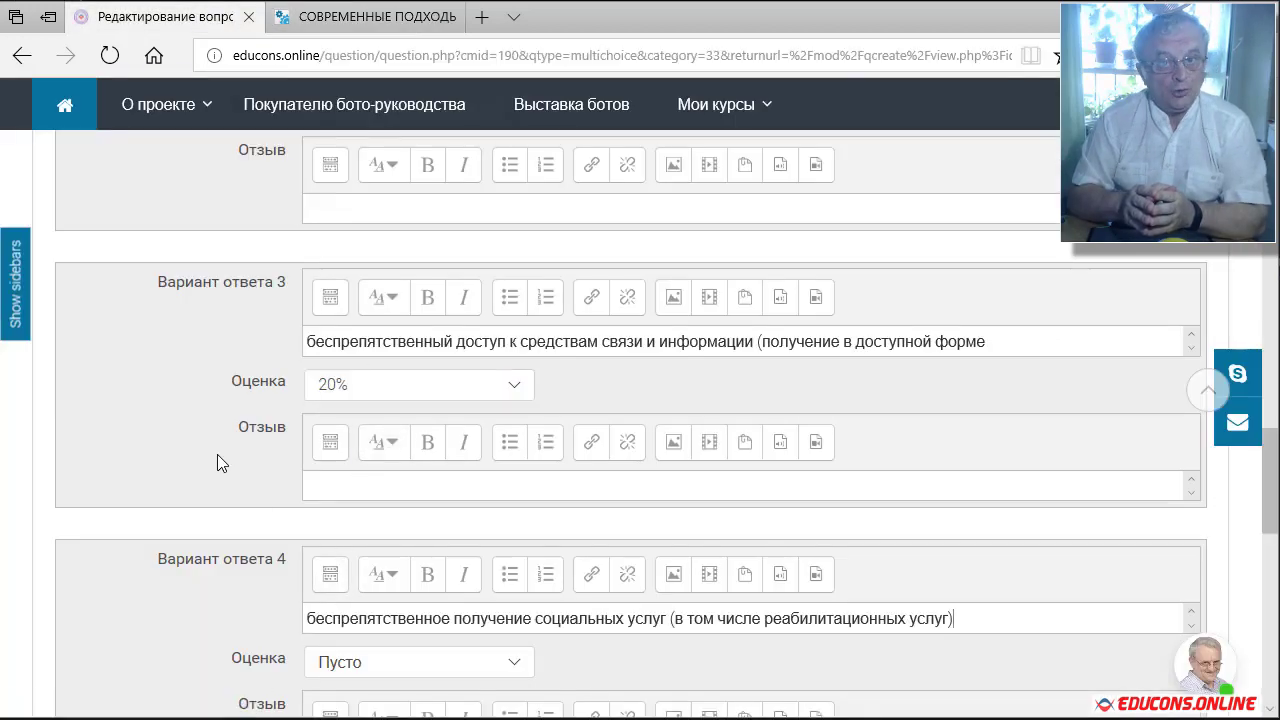
{"action": "scroll", "coordinate": [217, 454], "scroll_direction": "down", "scroll_amount": 3}
{"action": "left_click", "coordinate": [516, 378]}
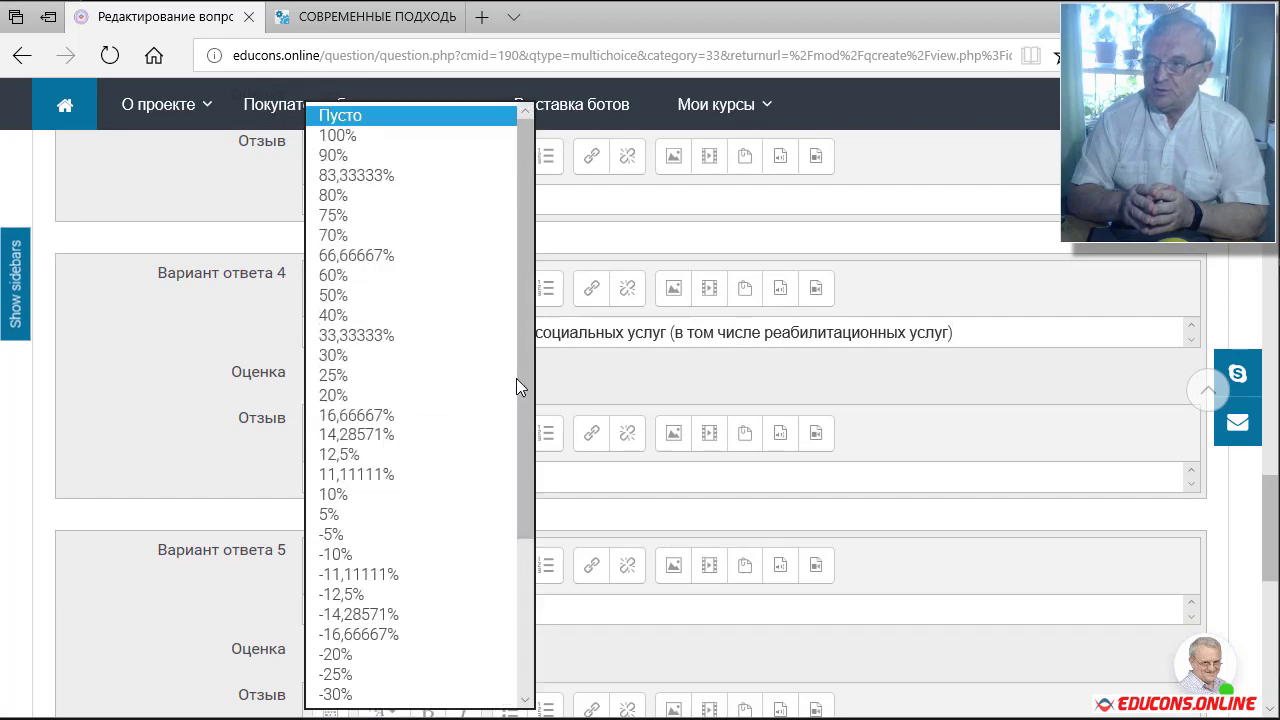
{"action": "left_click", "coordinate": [397, 392]}
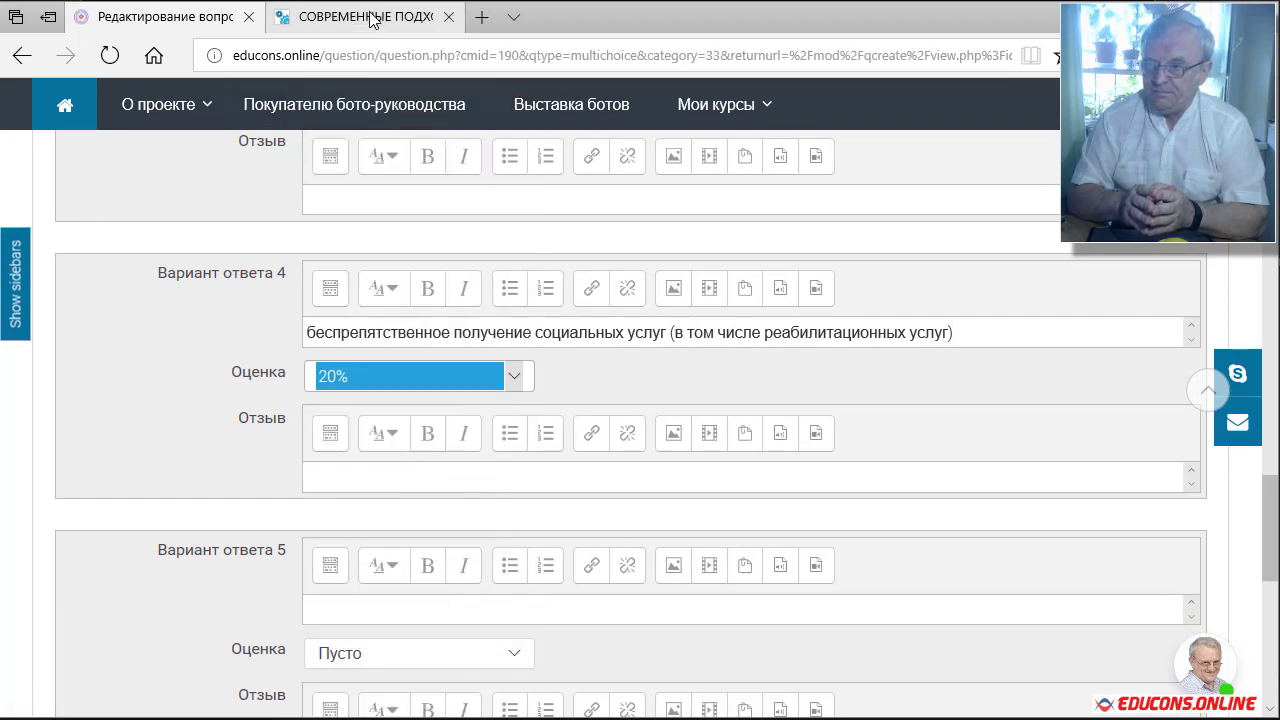
- Copy "«безбарьерная» психологическая среда в обществе (устранение «отношенческих» барьеров)" from the lecture and return to the question form
{"action": "left_click", "coordinate": [440, 17]}
{"action": "scroll", "coordinate": [262, 546], "scroll_direction": "down", "scroll_amount": 1}
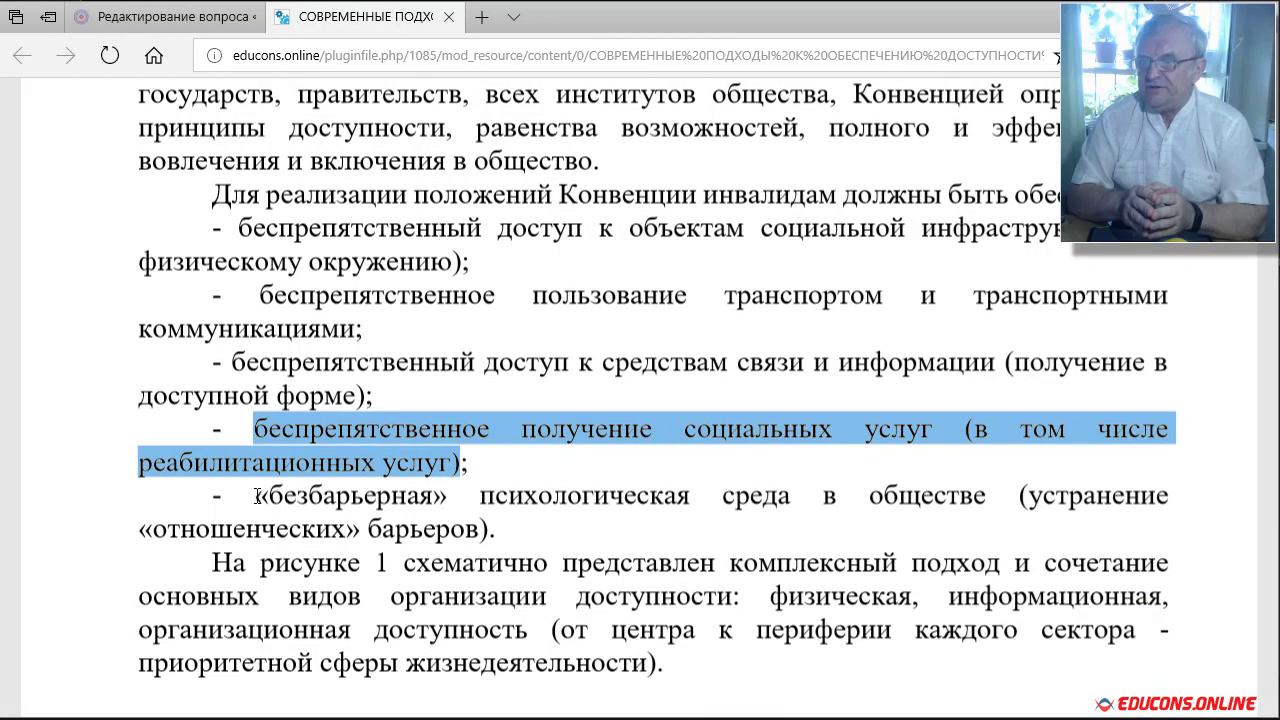
{"action": "left_click_drag", "start_coordinate": [256, 495], "coordinate": [485, 529]}
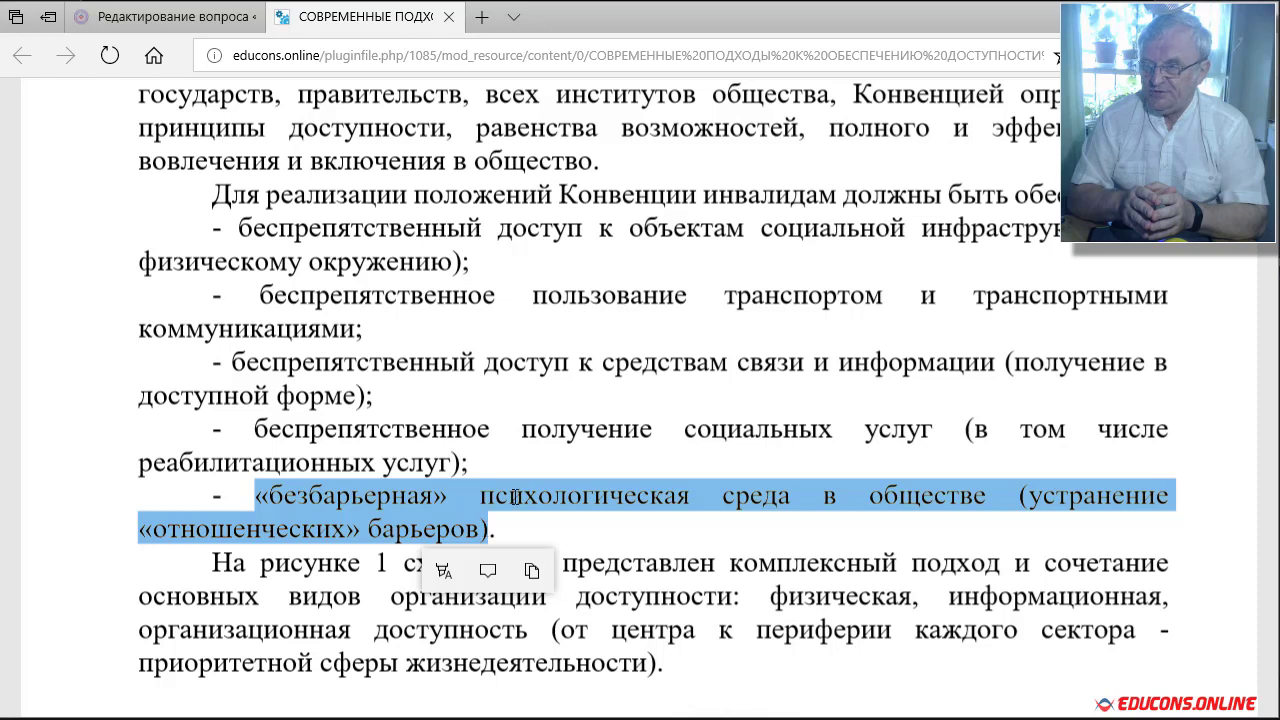
{"action": "right_click", "coordinate": [518, 484]}
{"action": "left_click", "coordinate": [589, 626]}
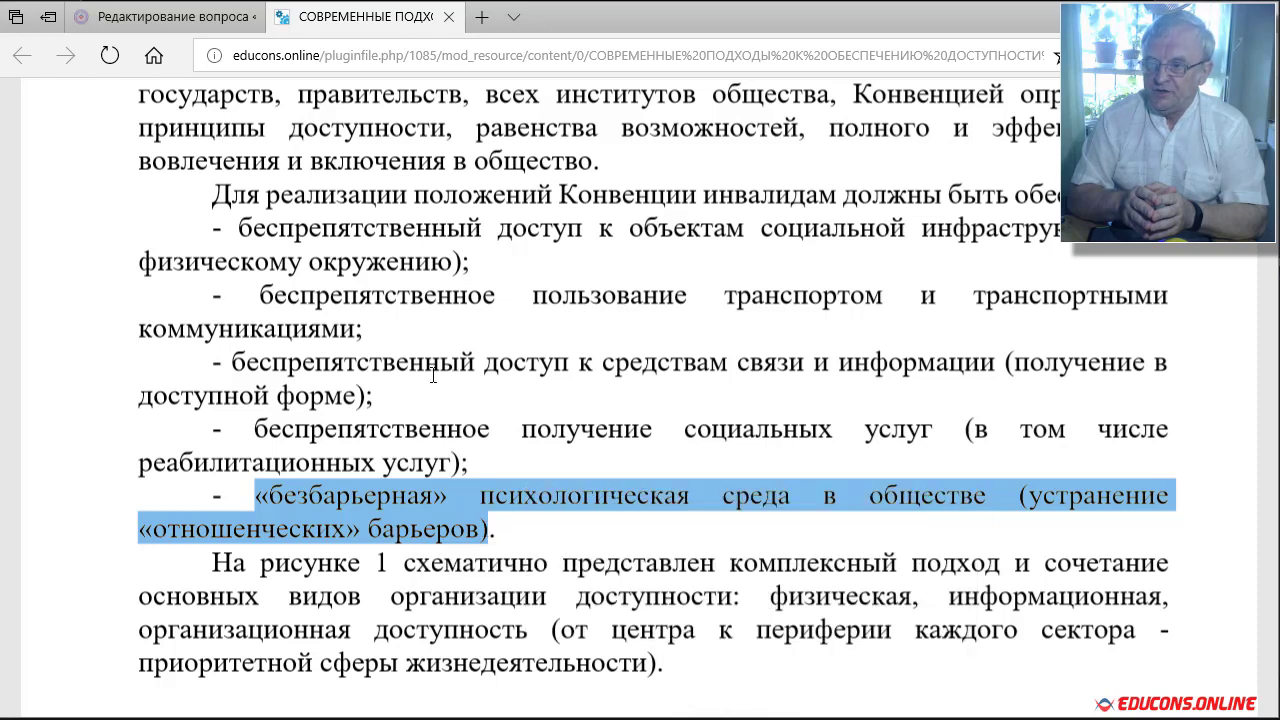
{"action": "left_click", "coordinate": [170, 17]}
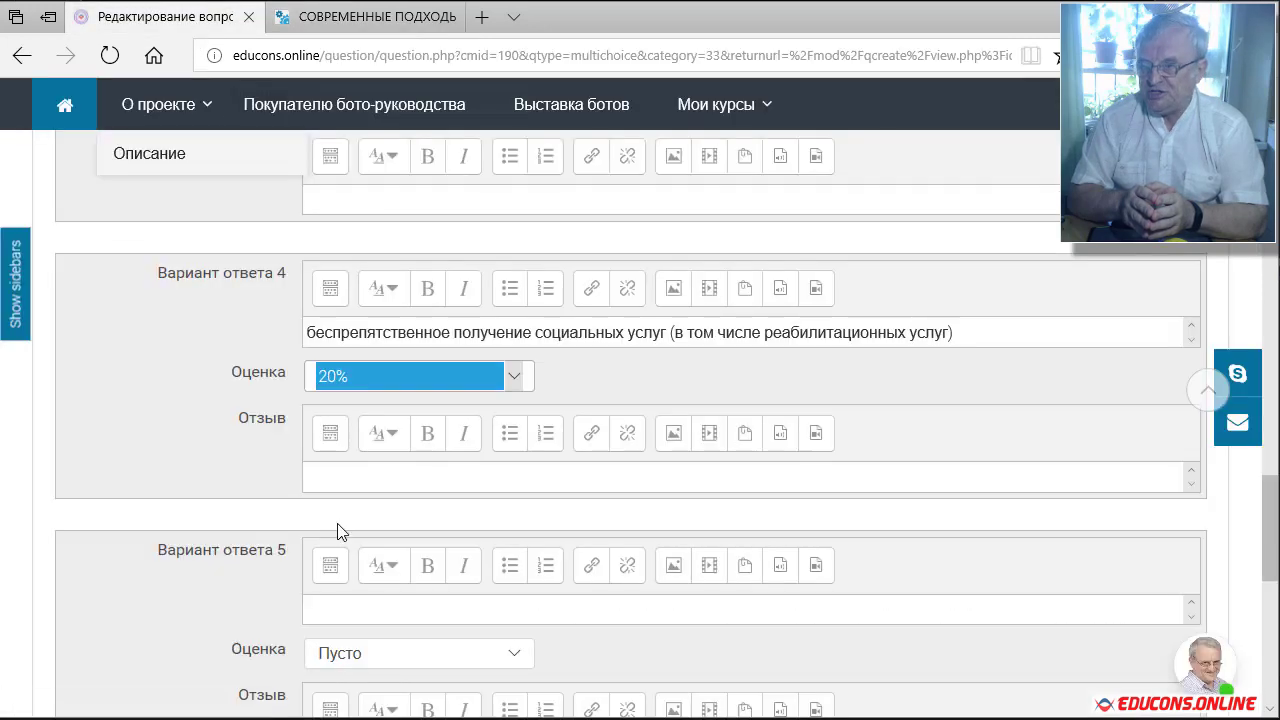
- Paste the copied phrase about the "«безбарьерная» психологическая среда" into answer option 5 and set its grade to 20%
{"action": "left_click", "coordinate": [340, 612]}
{"action": "key", "text": "ctrl+v"}
{"action": "scroll", "coordinate": [200, 534], "scroll_direction": "down", "scroll_amount": 3}
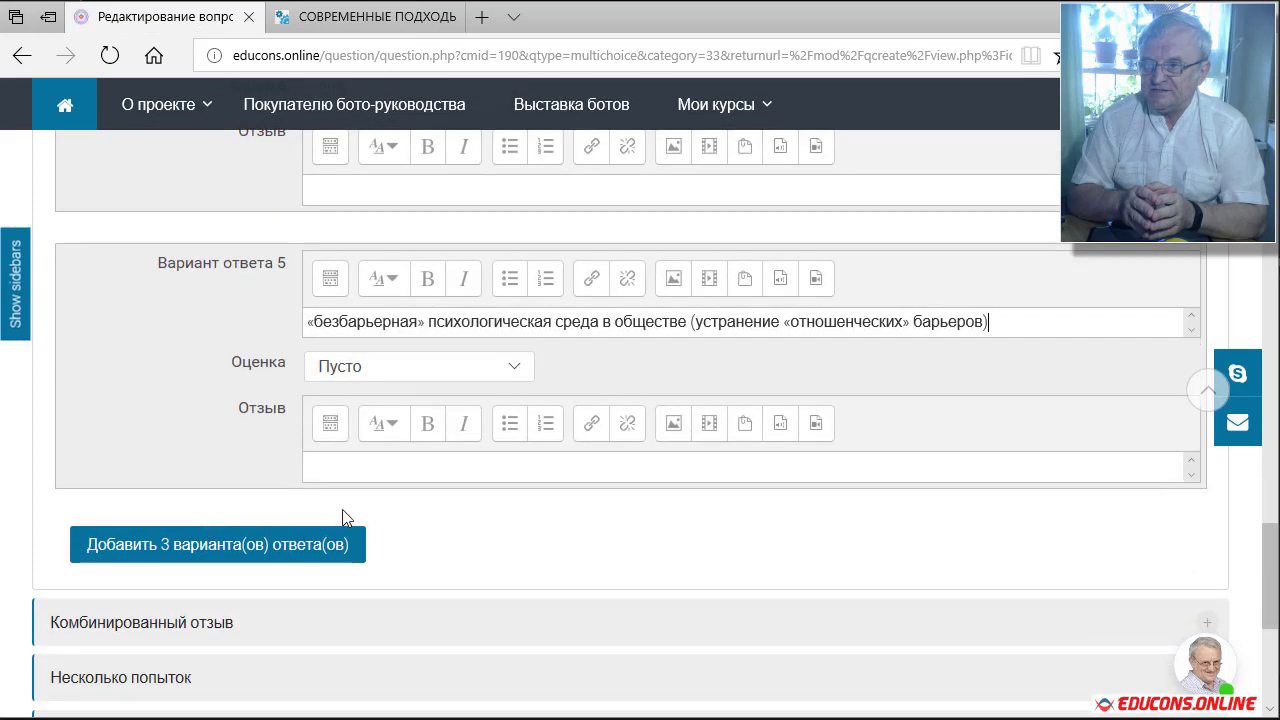
{"action": "left_click", "coordinate": [519, 375]}
{"action": "key", "text": "2"}
{"action": "left_click", "coordinate": [519, 373]}
{"action": "left_click", "coordinate": [399, 385]}
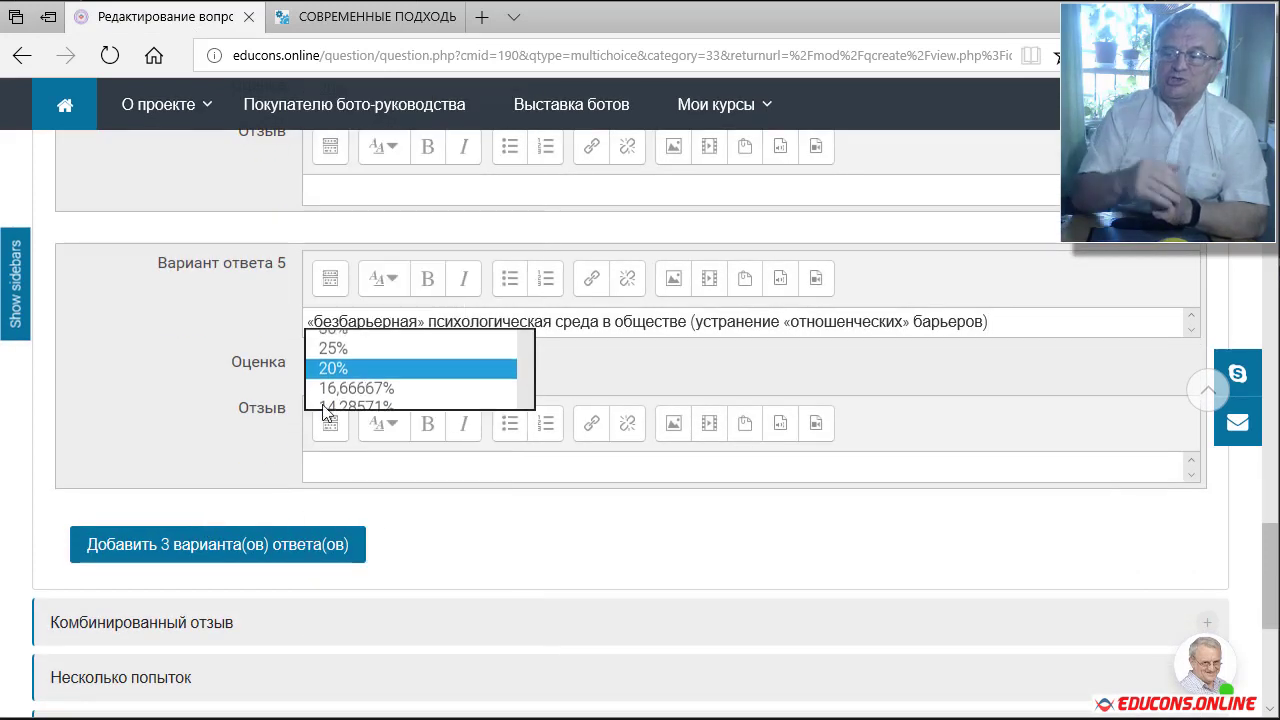
- Add three more blank answer options to the question after option 5
{"action": "left_click", "coordinate": [237, 544]}
{"action": "left_click", "coordinate": [237, 544]}
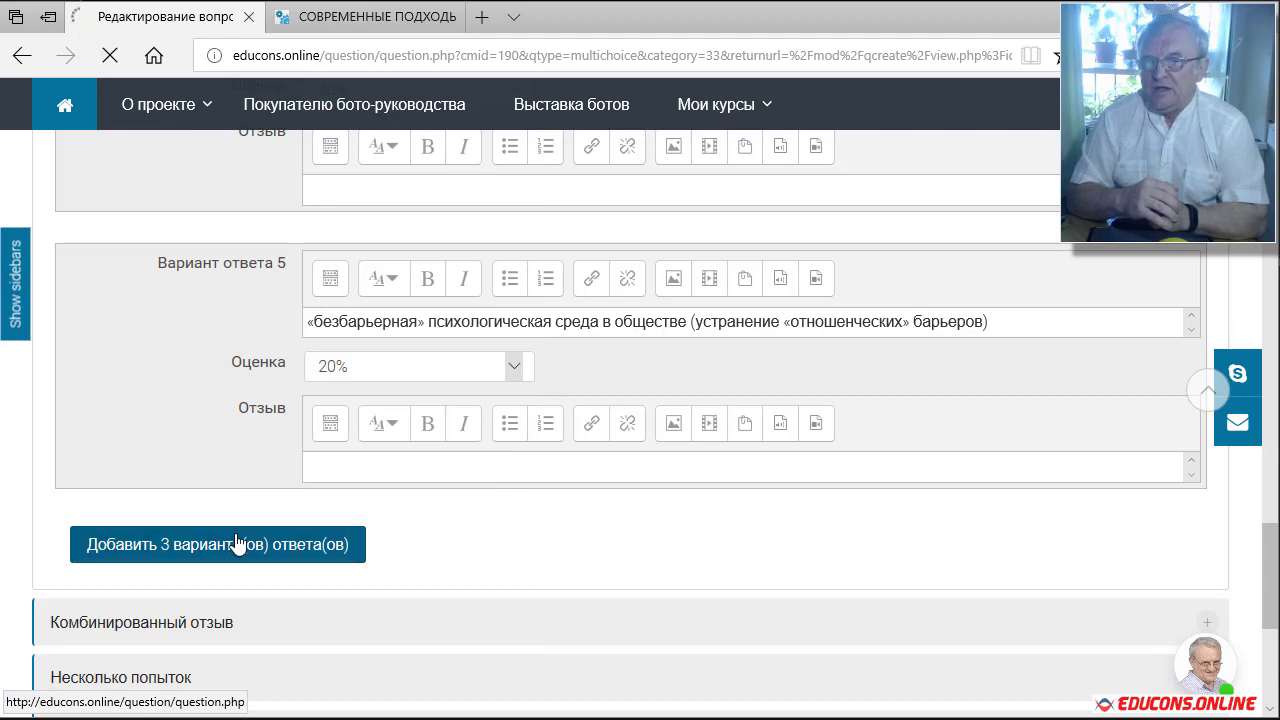
{"action": "scroll", "coordinate": [240, 530], "scroll_direction": "down", "scroll_amount": 8}
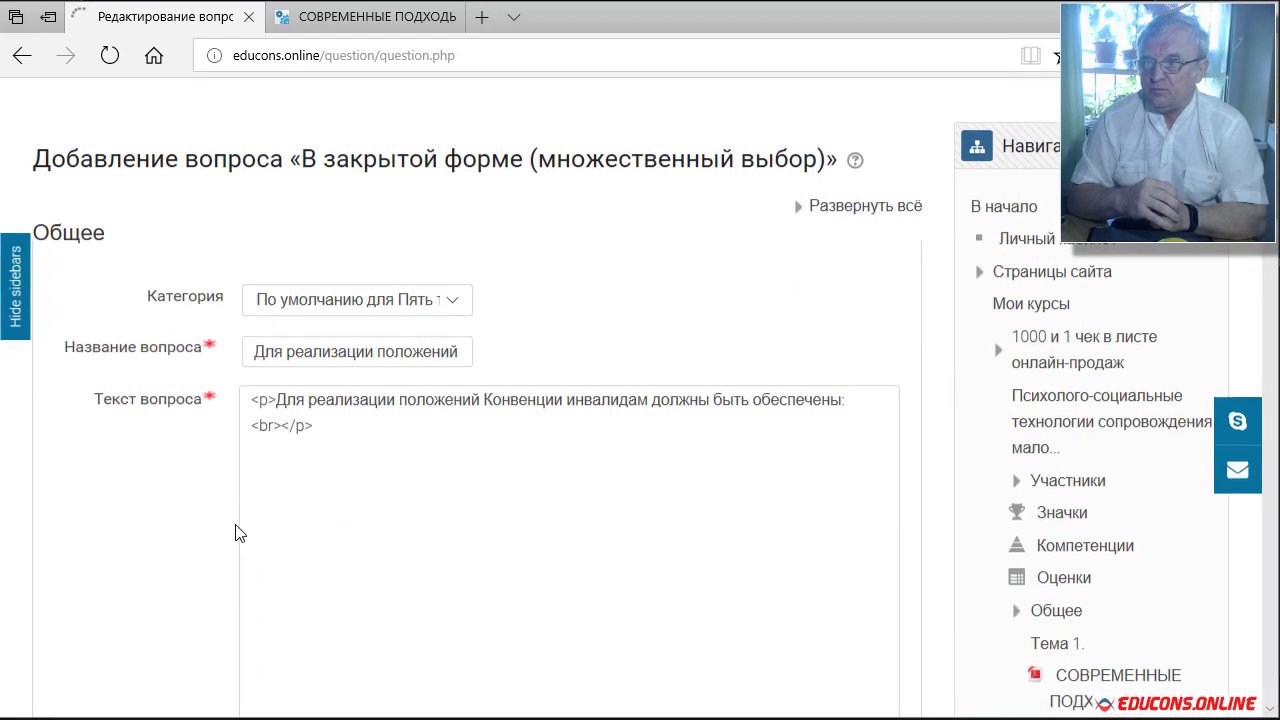
{"action": "scroll", "coordinate": [237, 530], "scroll_direction": "down", "scroll_amount": 10}
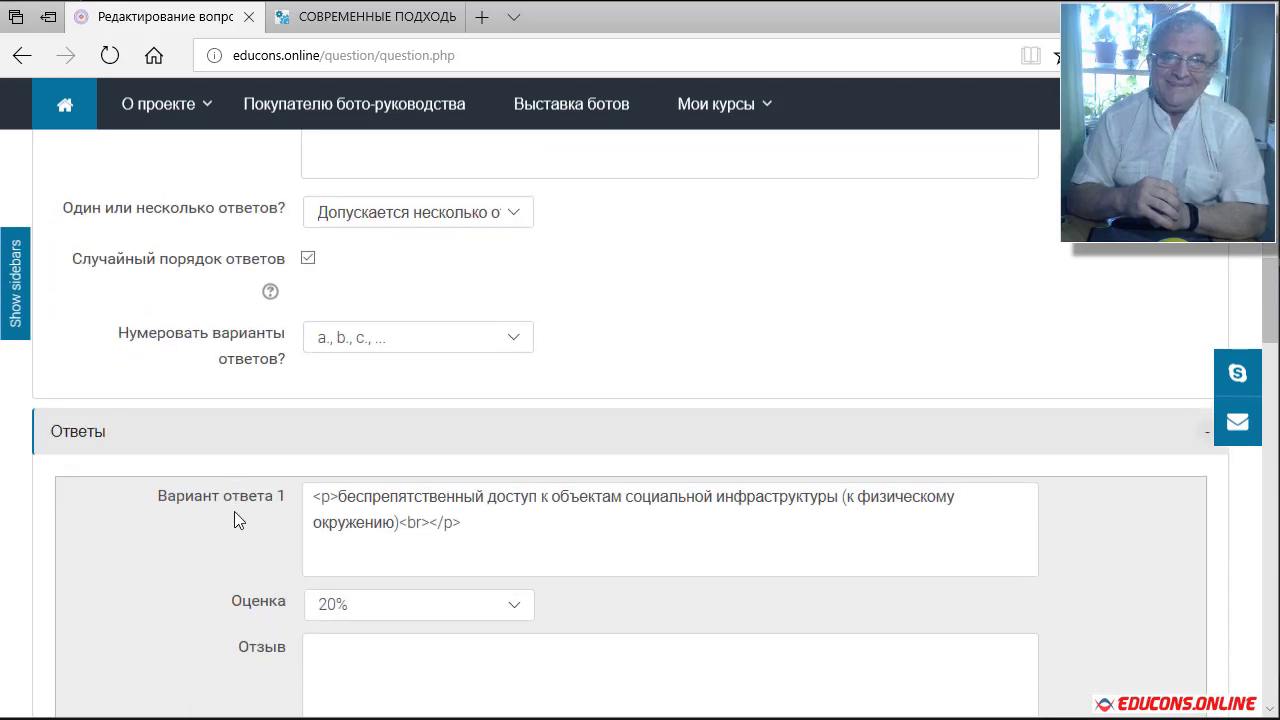
{"action": "scroll", "coordinate": [234, 511], "scroll_direction": "down", "scroll_amount": 10}
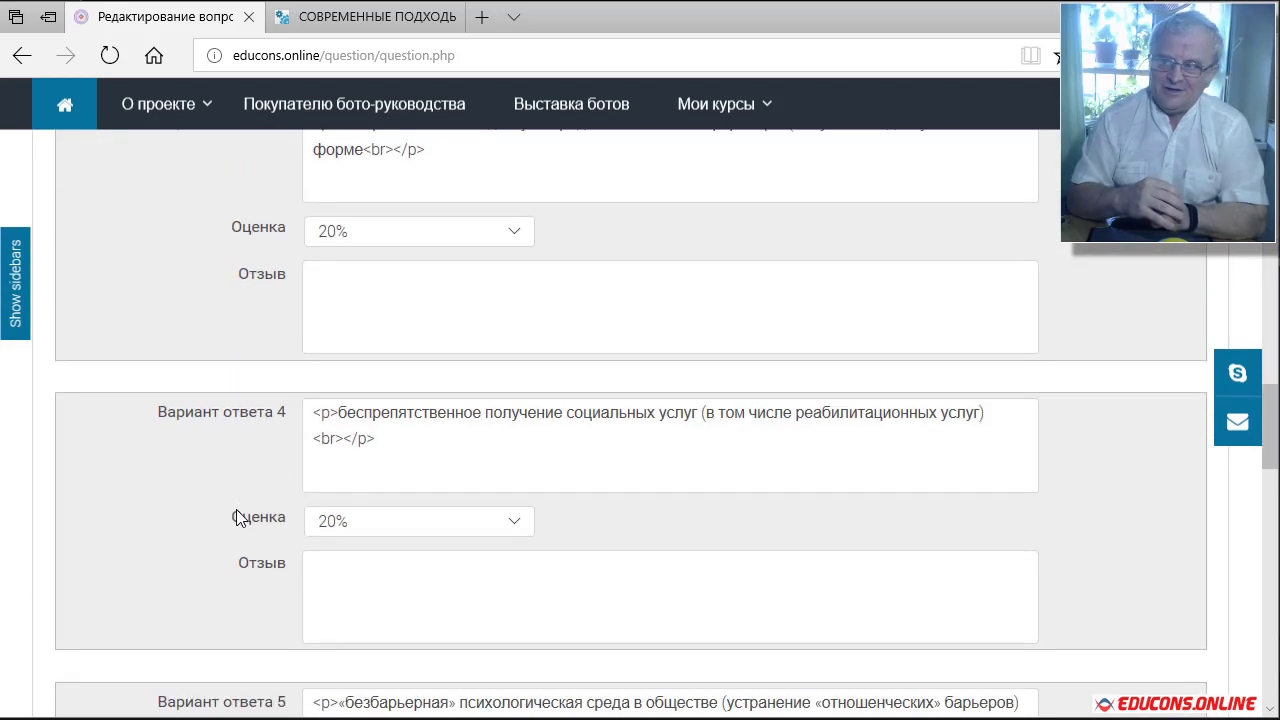
{"action": "scroll", "coordinate": [238, 506], "scroll_direction": "down", "scroll_amount": 3}
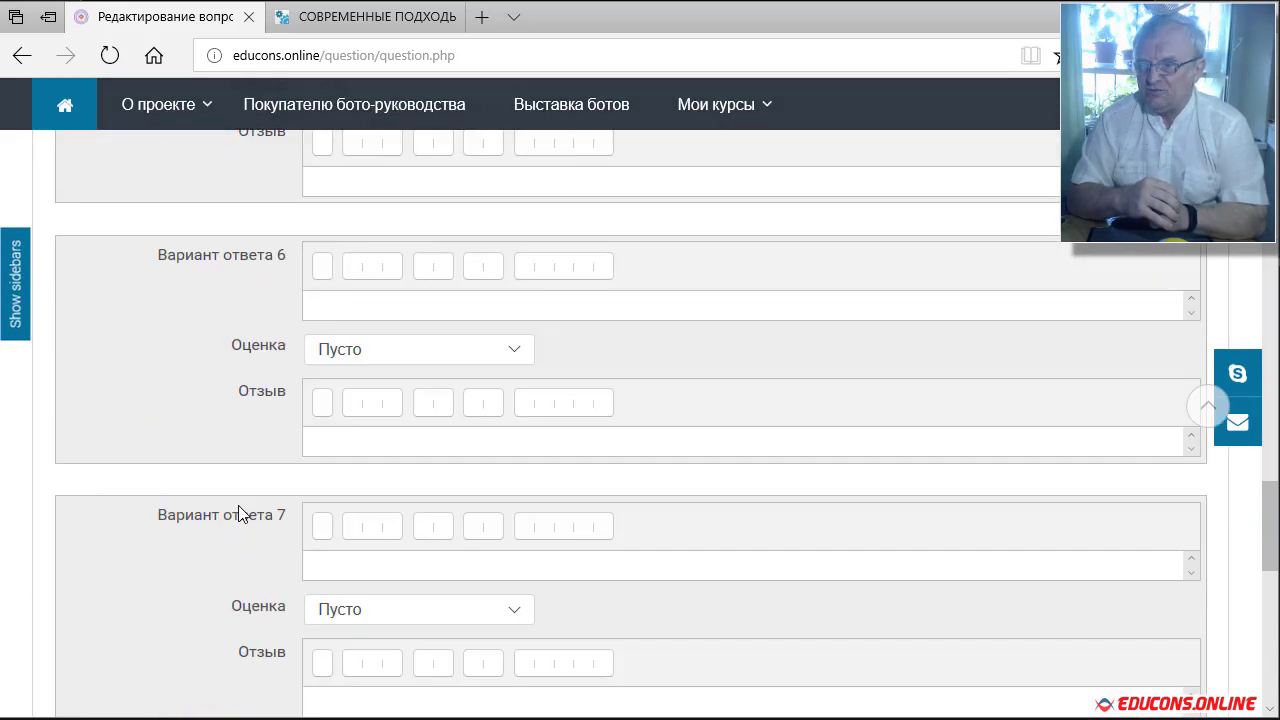
- Paste the copied "«безбарьерная» психологическая среда" phrase into answer option 6 as the basis for a wrong answer
{"action": "scroll", "coordinate": [238, 505], "scroll_direction": "up", "scroll_amount": 3}
{"action": "scroll", "coordinate": [323, 503], "scroll_direction": "down", "scroll_amount": 1}
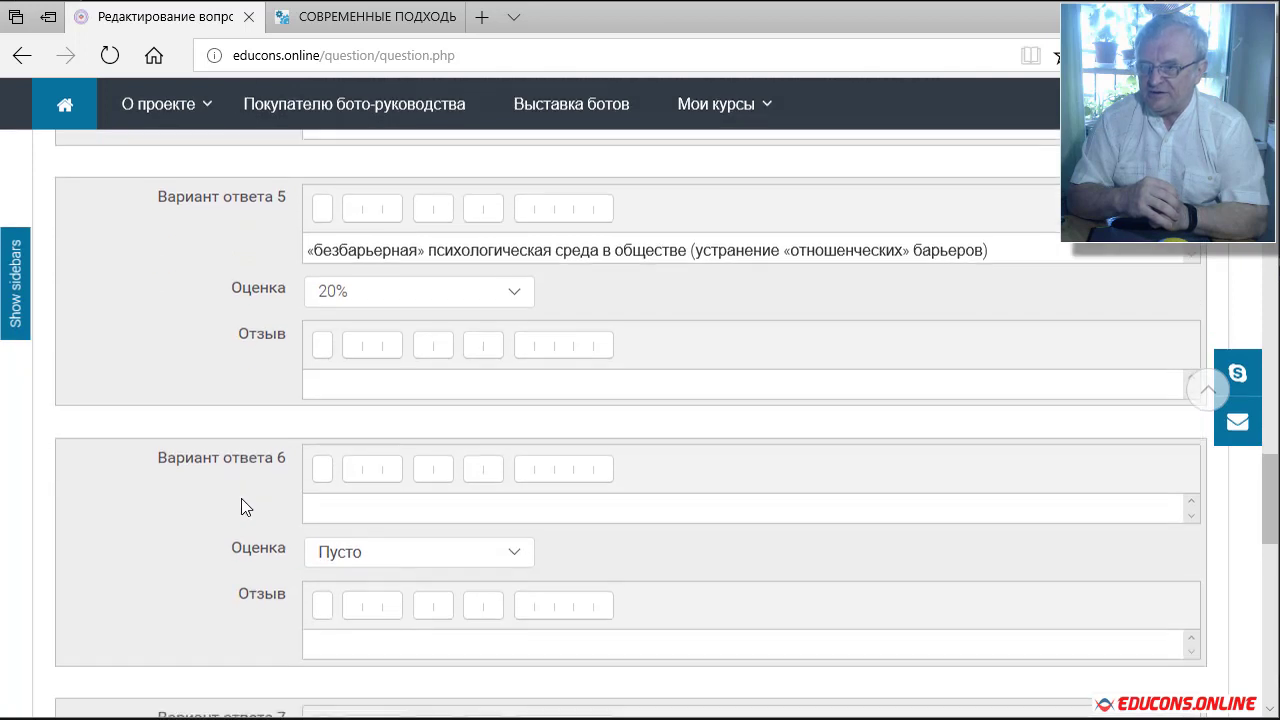
{"action": "scroll", "coordinate": [324, 499], "scroll_direction": "up", "scroll_amount": 1}
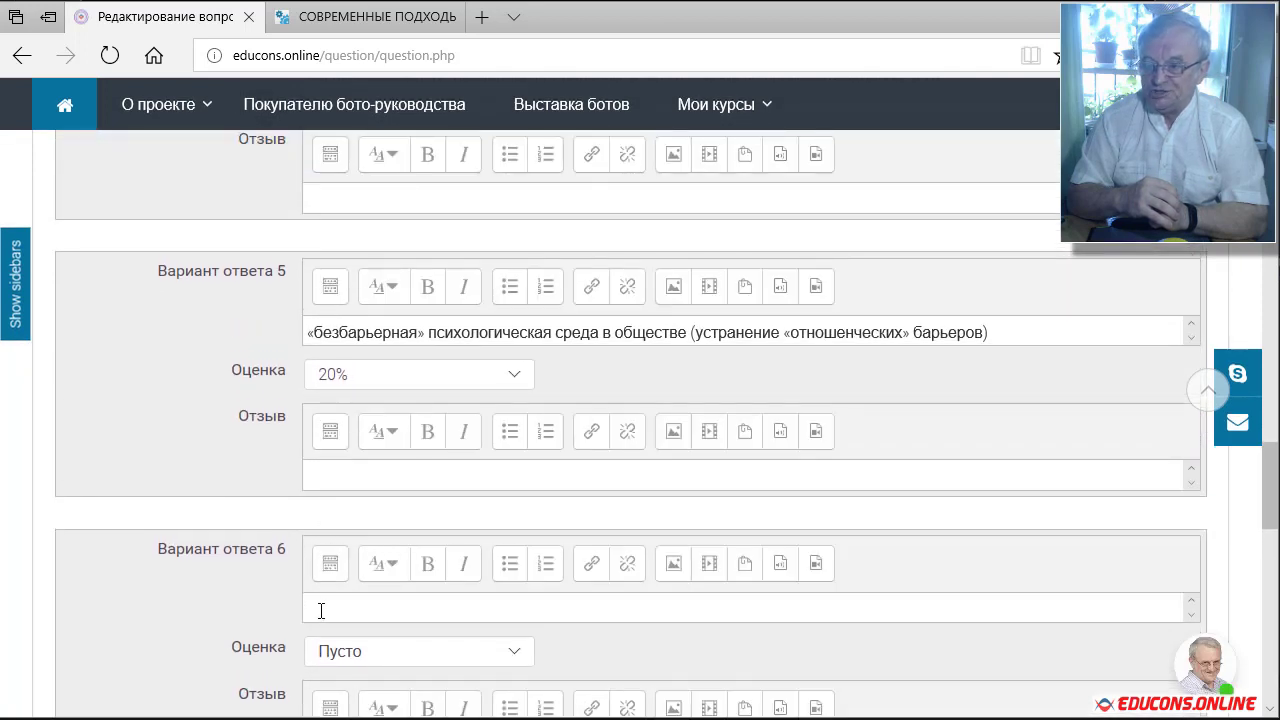
{"action": "right_click", "coordinate": [321, 610]}
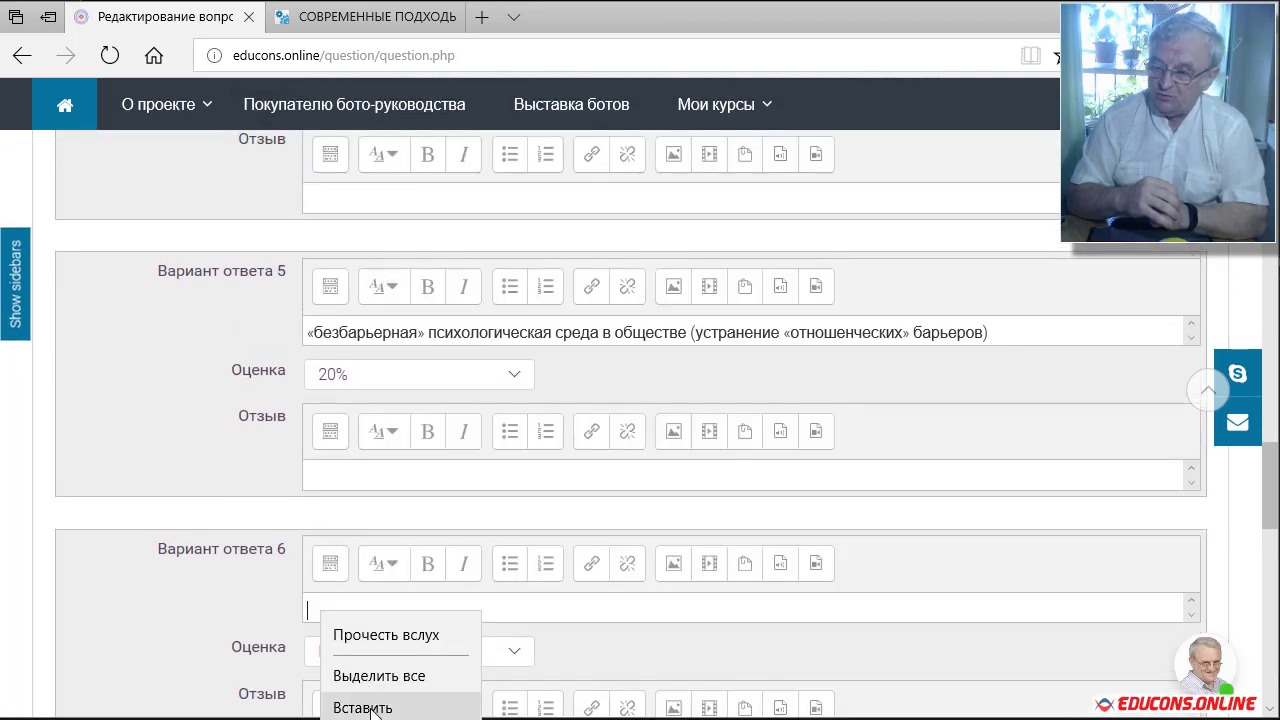
{"action": "left_click", "coordinate": [368, 703]}
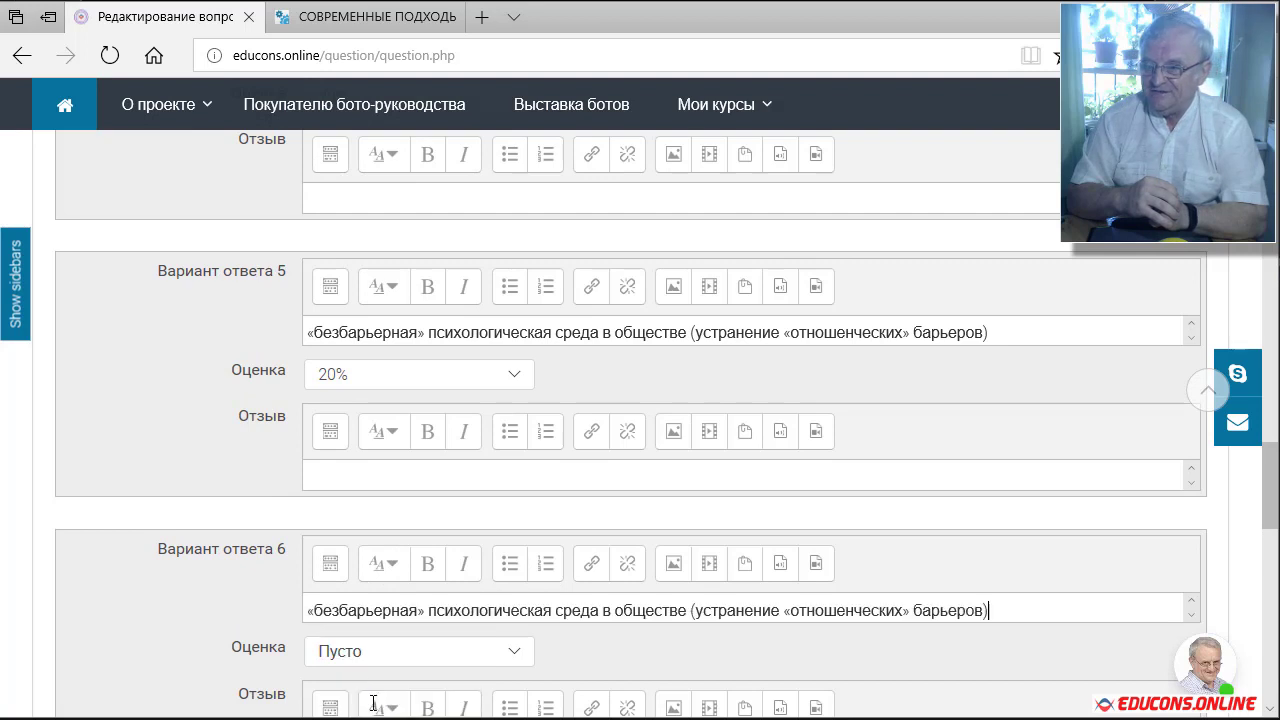
- Replace the word "психологическая" with "физиологическая" in answer option 6
{"action": "double_click", "coordinate": [462, 612]}
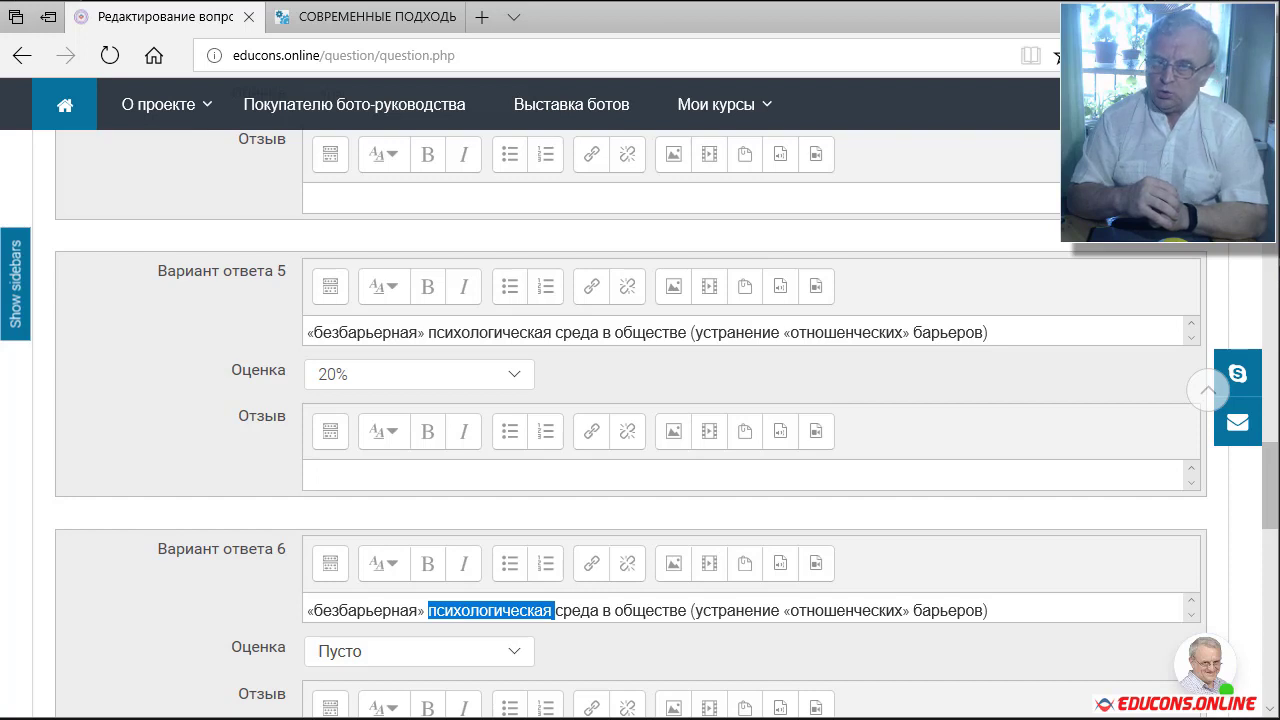
{"action": "type", "text": "abpbjkj"}
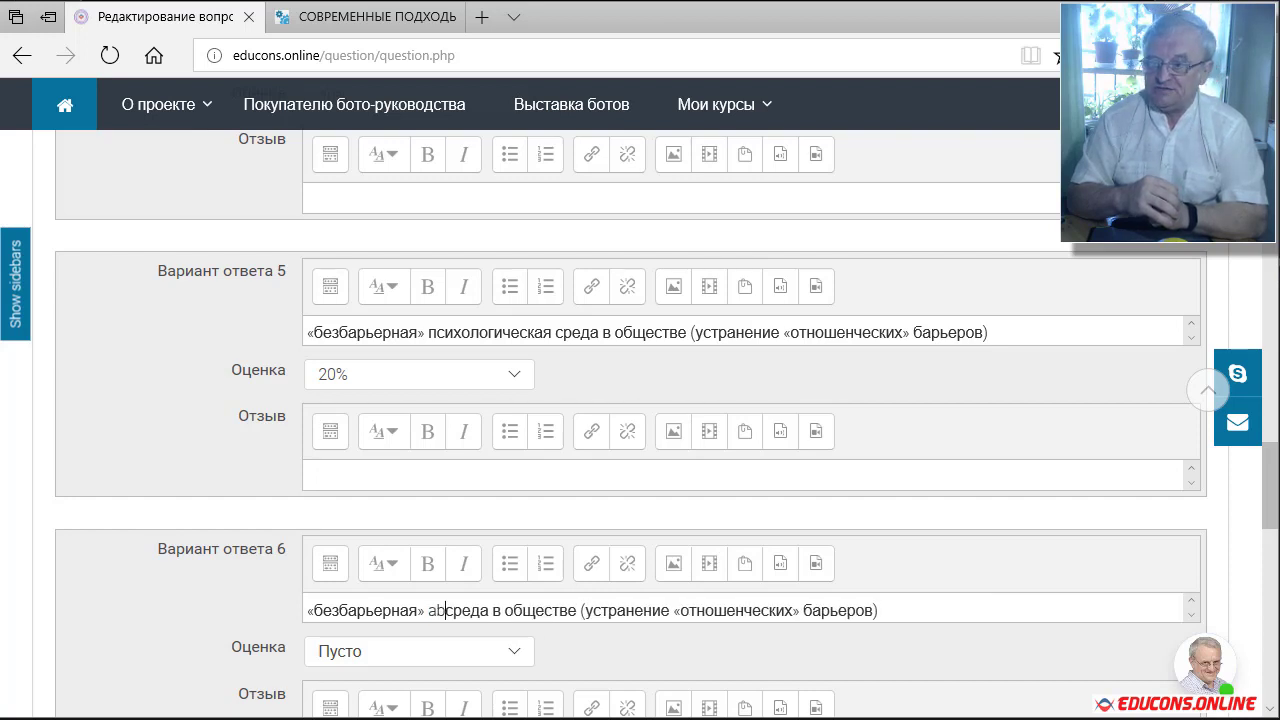
{"action": "key", "text": "BackSpace"}
{"action": "key", "text": "BackSpace"}
{"action": "key", "text": "BackSpace"}
{"action": "key", "text": "BackSpace"}
{"action": "key", "text": "BackSpace"}
{"action": "key", "text": "BackSpace"}
{"action": "key", "text": "BackSpace"}
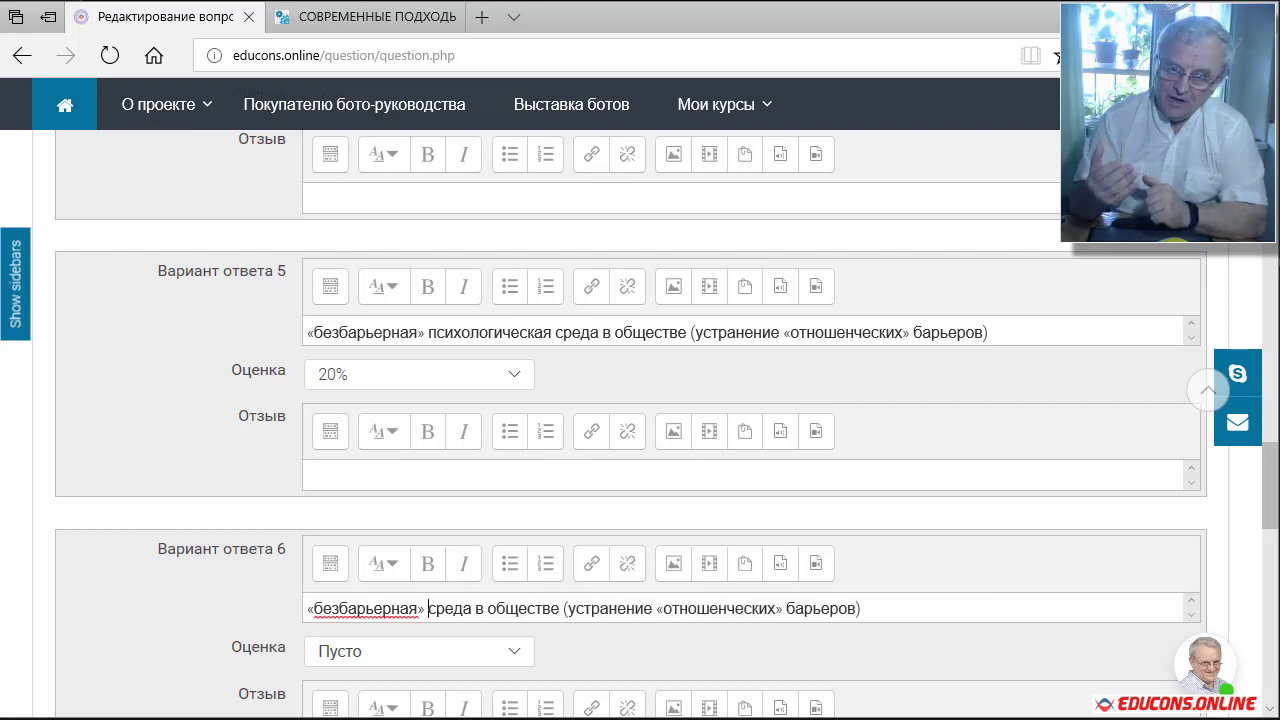
{"action": "type", "text": "фи"}
{"action": "type", "text": "зиологи"}
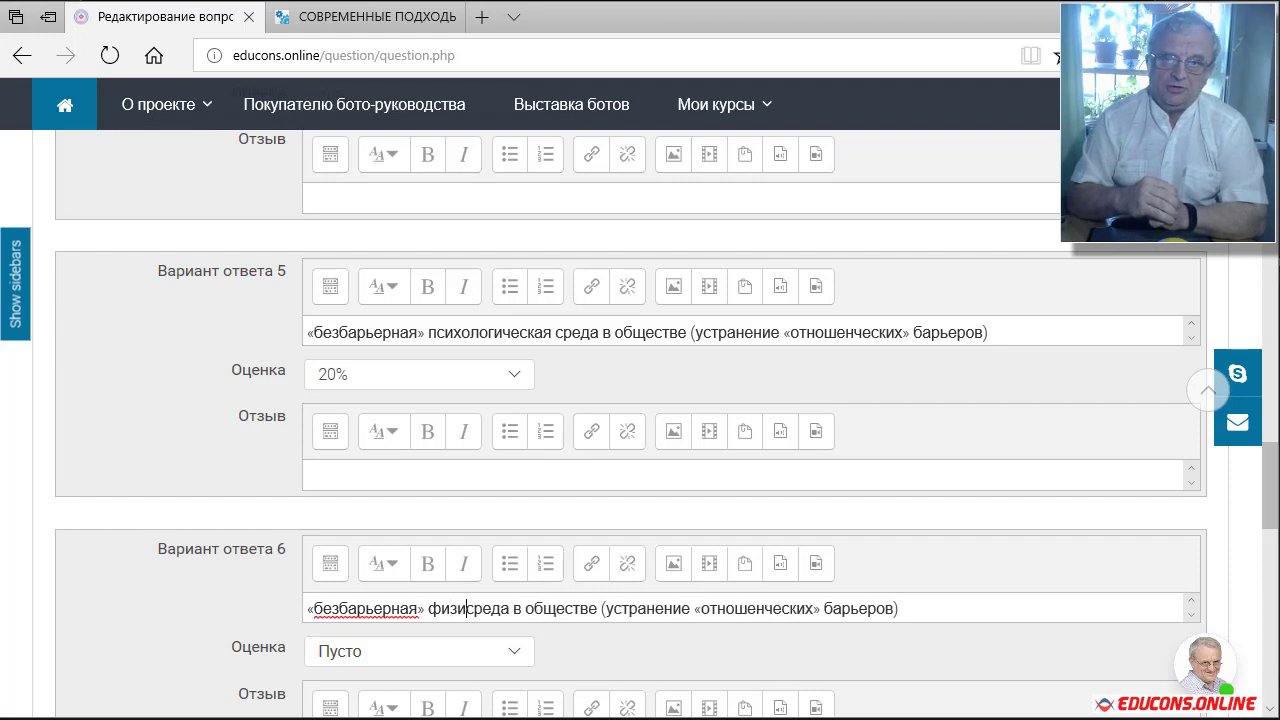
{"action": "type", "text": "ческая"}
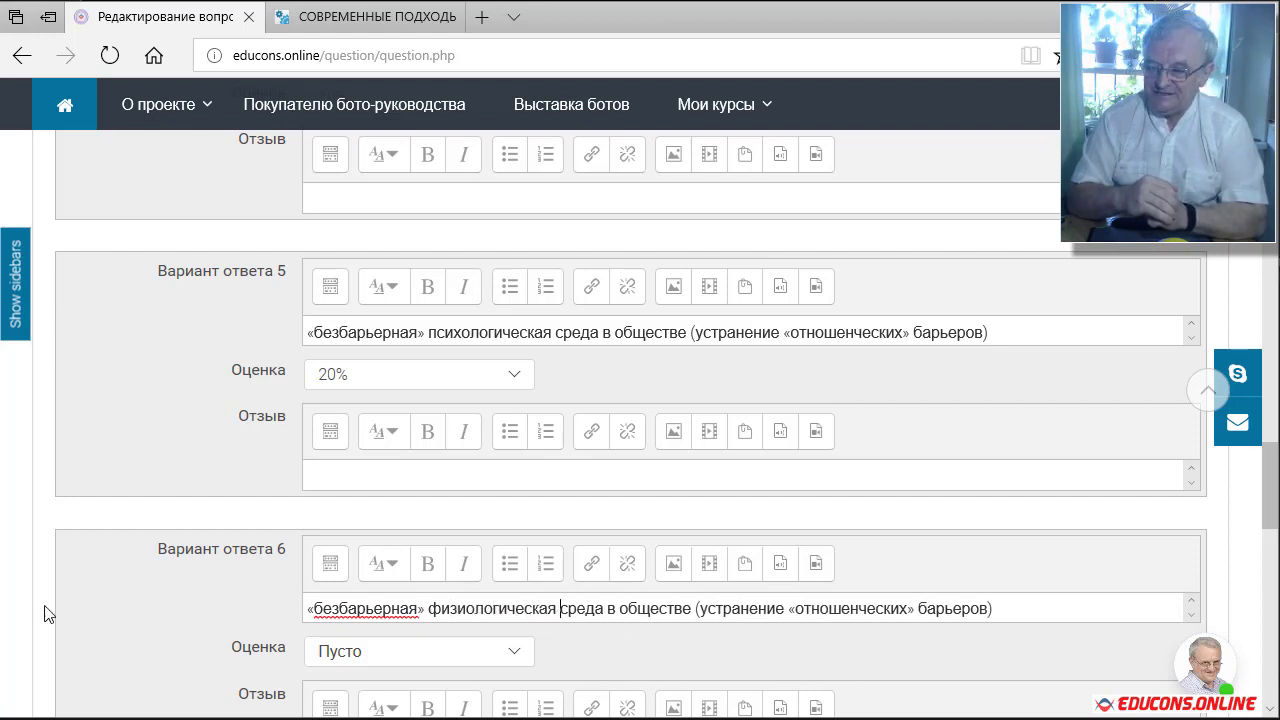
- Replace the word "отношенческих" with "физиологических" in answer option 6
{"action": "double_click", "coordinate": [865, 607]}
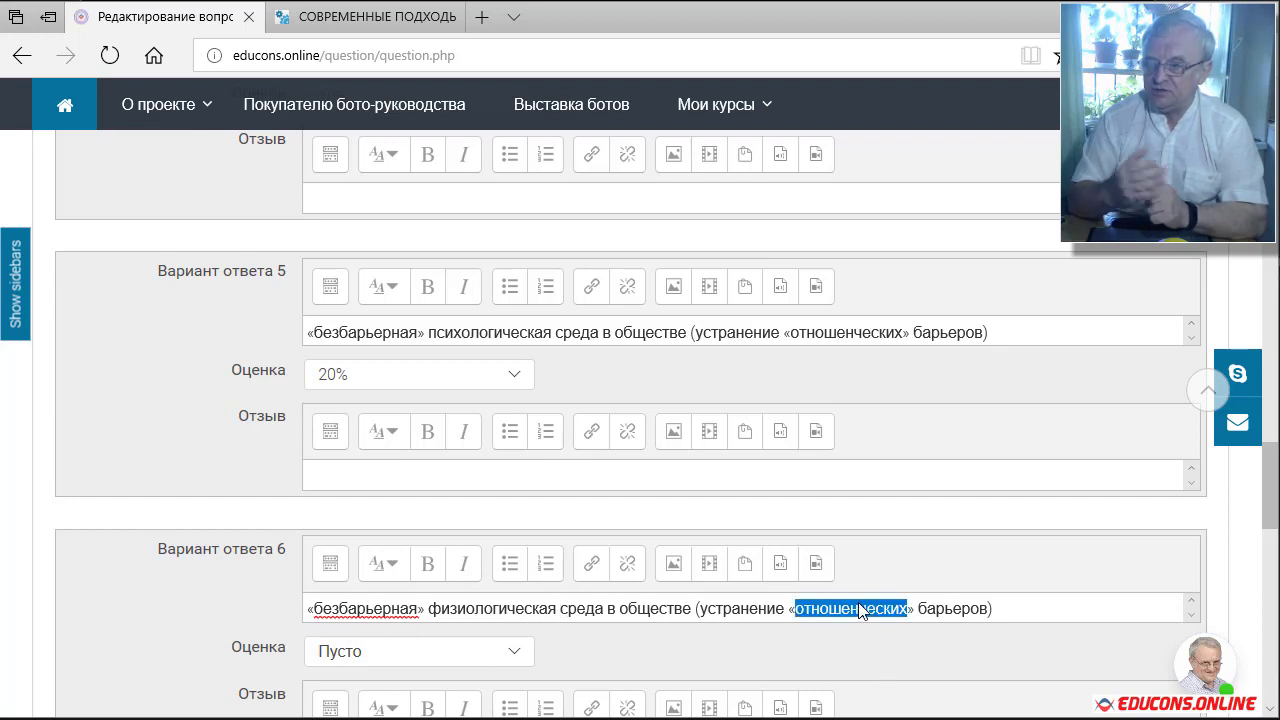
{"action": "type", "text": "фи"}
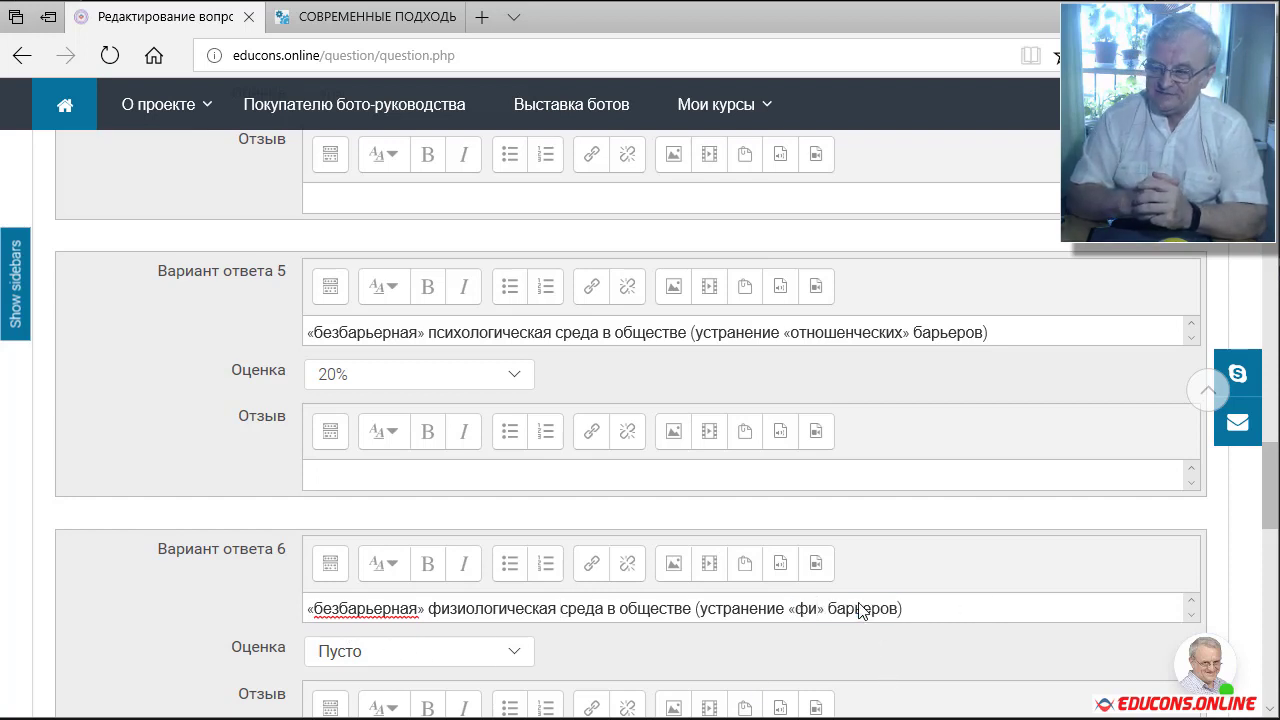
{"action": "type", "text": "зиологиче"}
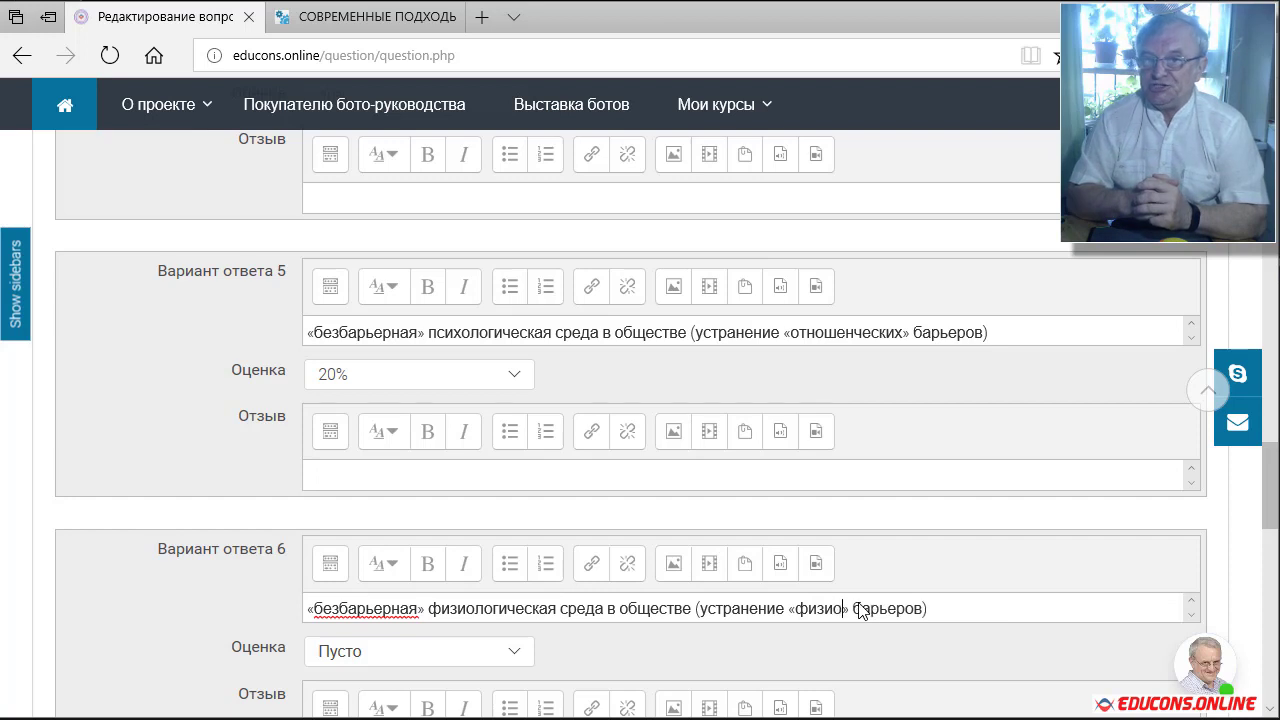
{"action": "type", "text": "ских"}
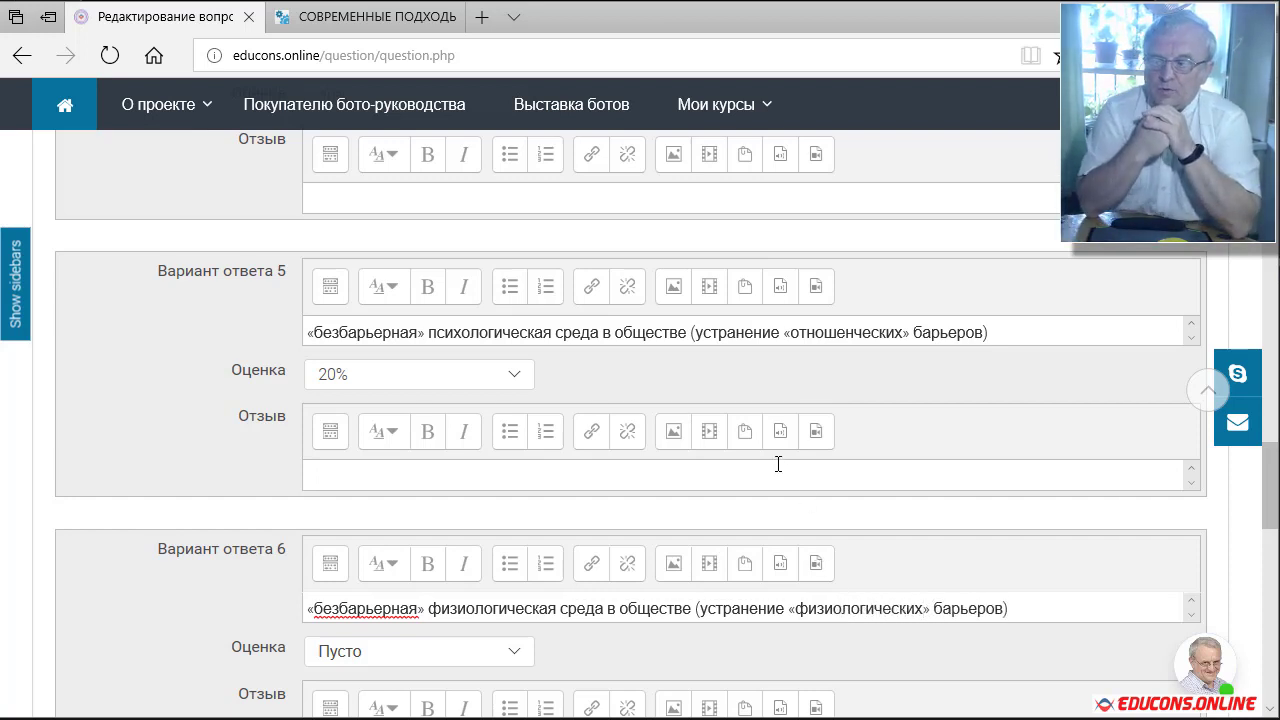
- Add another three blank answer options to the question after option 8
{"action": "scroll", "coordinate": [210, 565], "scroll_direction": "down", "scroll_amount": 5}
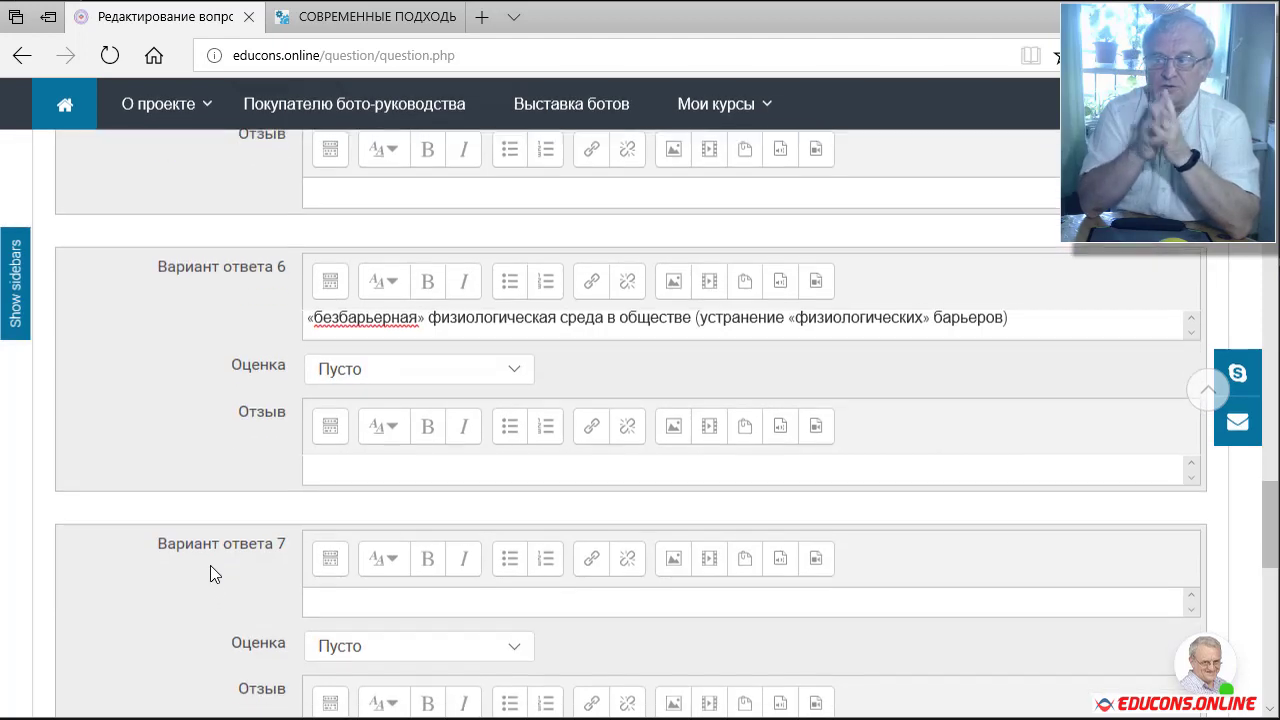
{"action": "scroll", "coordinate": [210, 560], "scroll_direction": "down", "scroll_amount": 4}
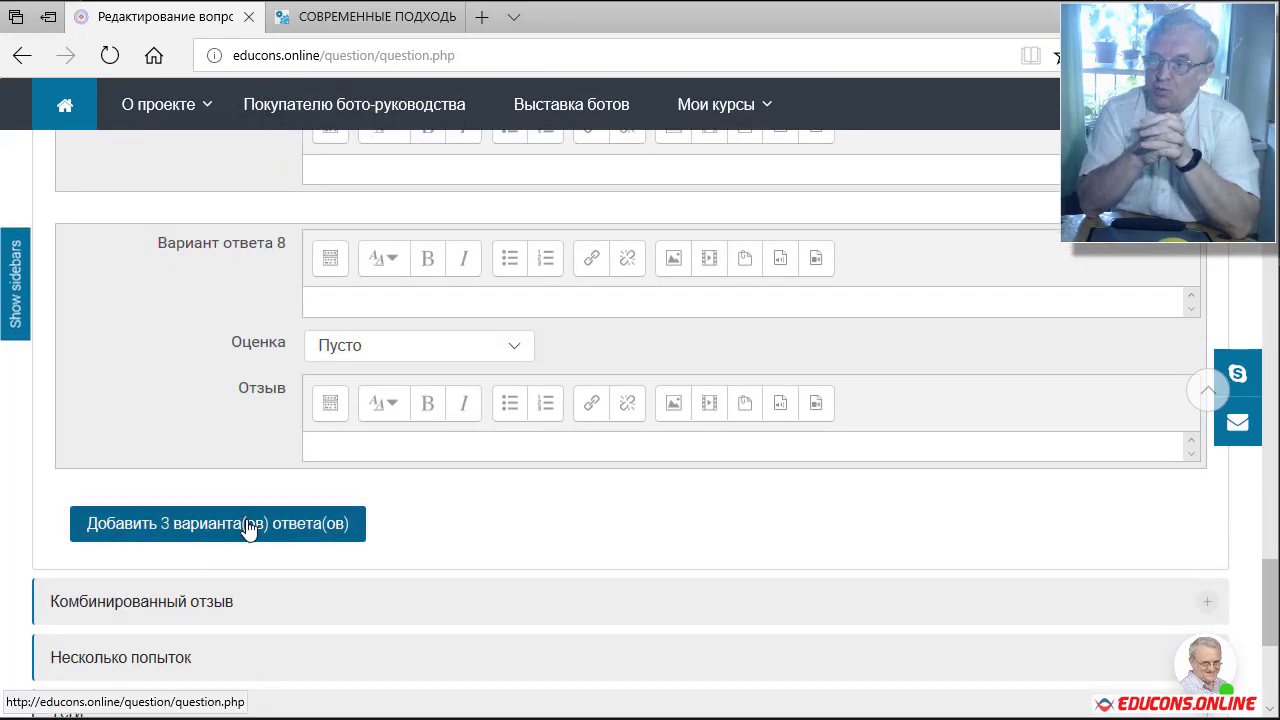
{"action": "left_click", "coordinate": [248, 528]}
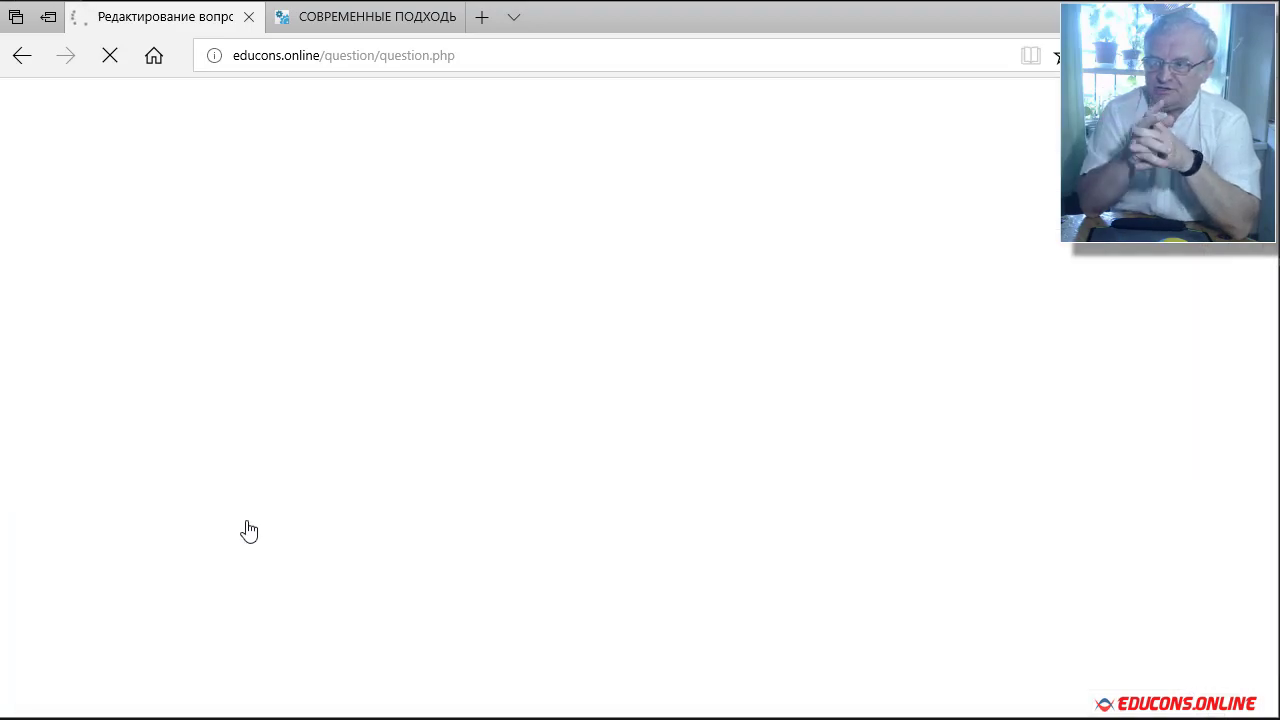
{"action": "scroll", "coordinate": [250, 528], "scroll_direction": "down", "scroll_amount": 15}
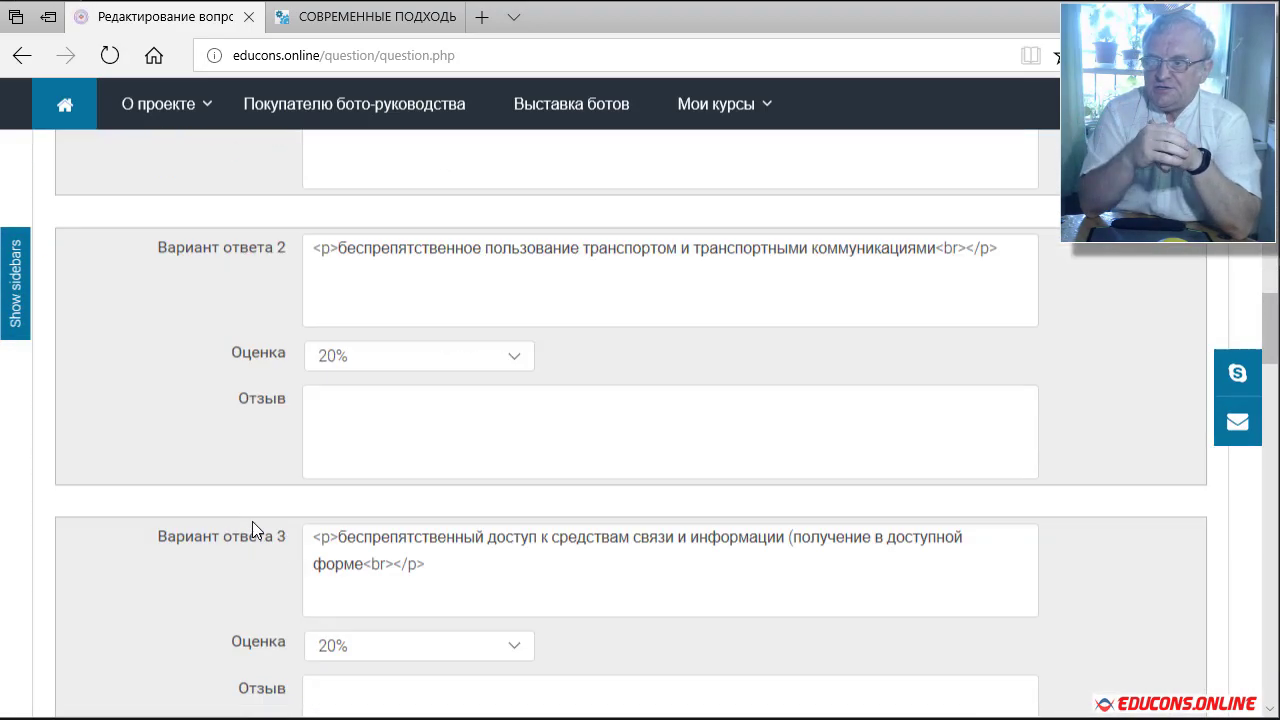
- Save the finished multiple-choice question and return to the assignment page
{"action": "scroll", "coordinate": [253, 521], "scroll_direction": "down", "scroll_amount": 20}
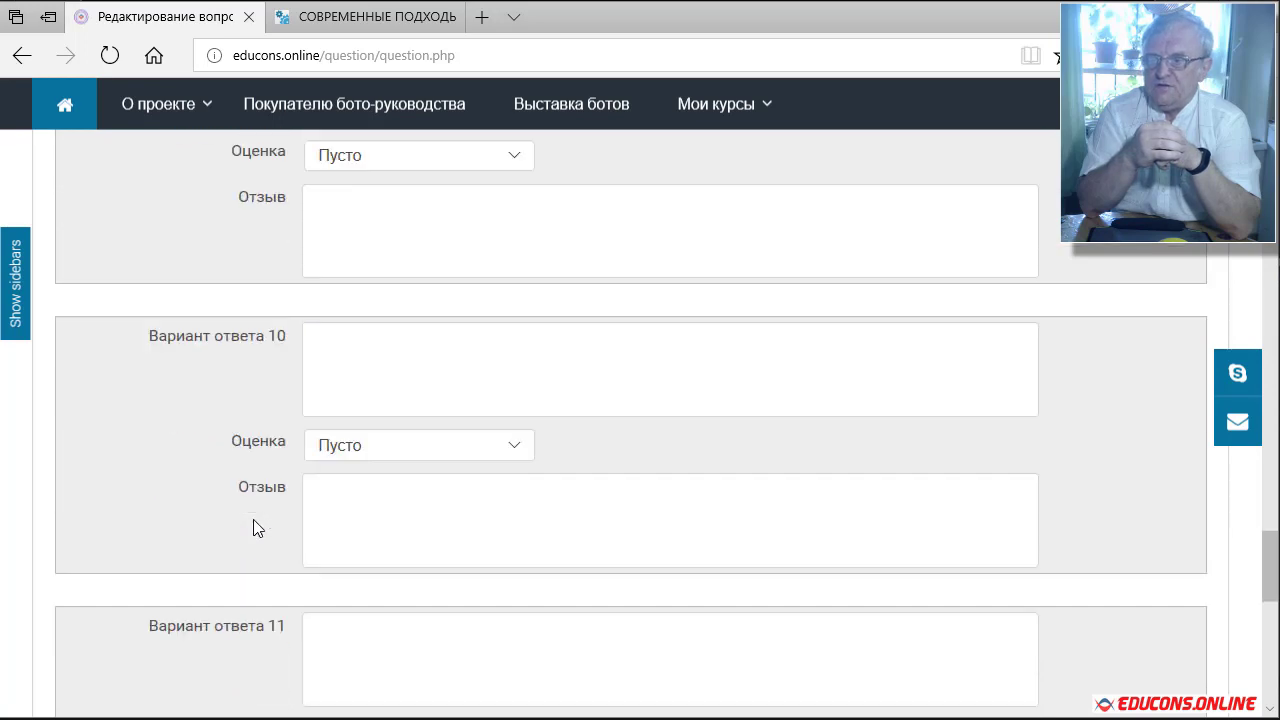
{"action": "scroll", "coordinate": [255, 528], "scroll_direction": "down", "scroll_amount": 5}
{"action": "scroll", "coordinate": [255, 520], "scroll_direction": "up", "scroll_amount": 1}
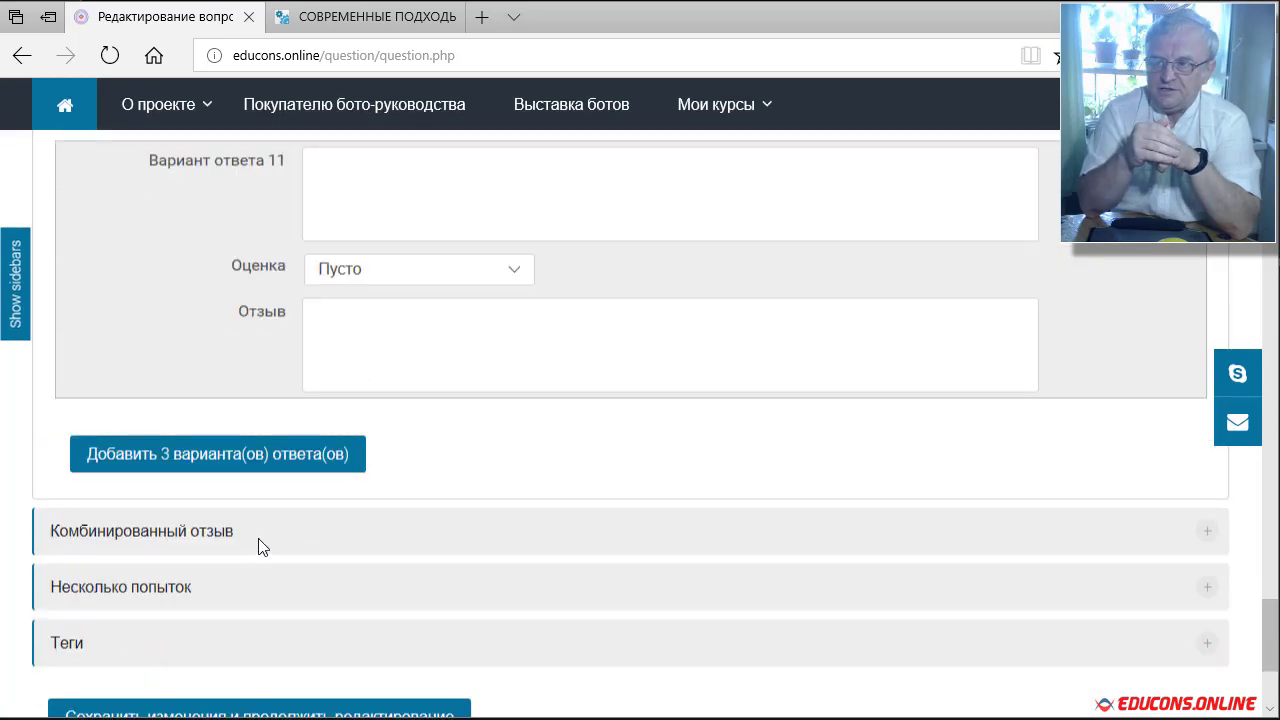
{"action": "scroll", "coordinate": [258, 540], "scroll_direction": "down", "scroll_amount": 4}
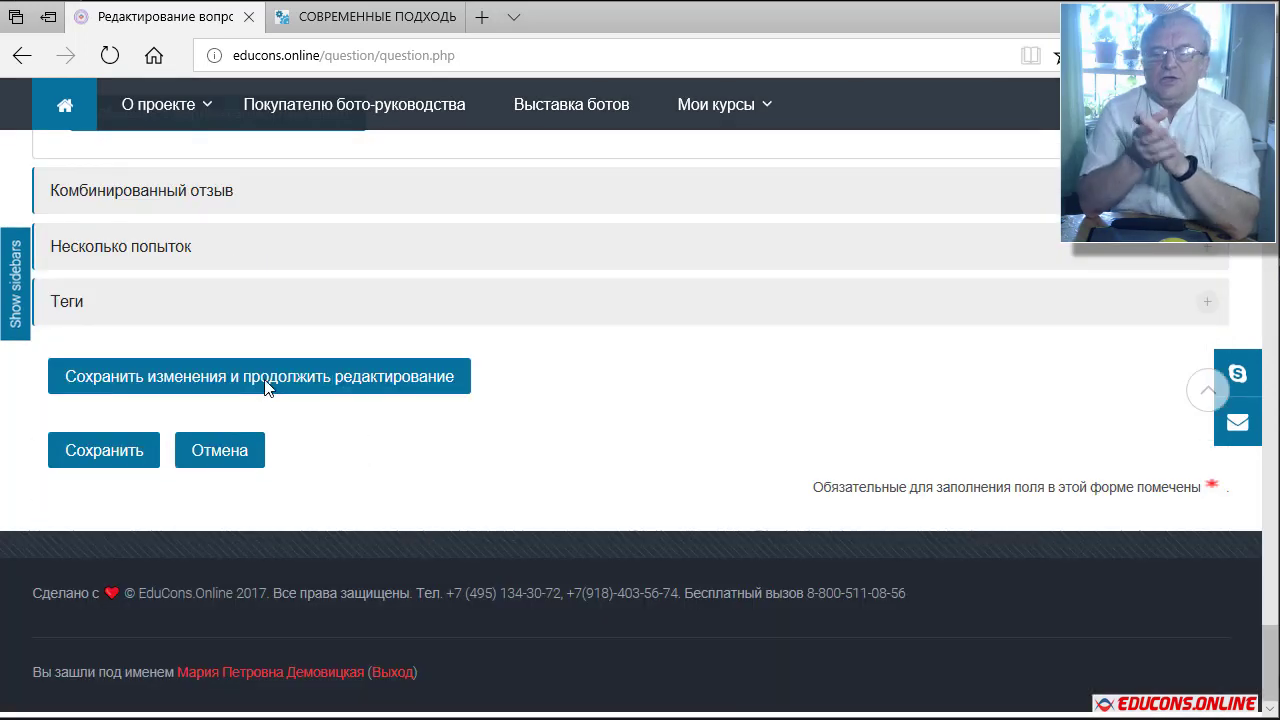
{"action": "left_click", "coordinate": [128, 461]}
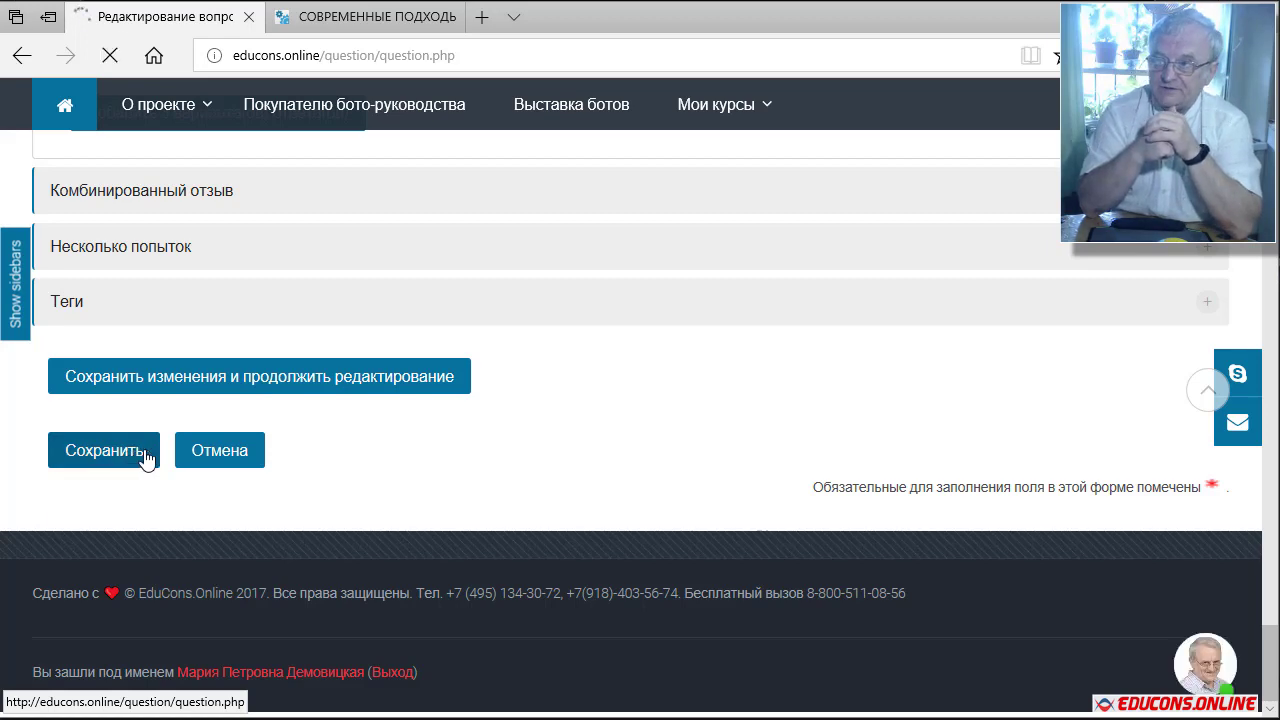
- Review the assignment's progress summary and start adding another multiple-choice question
{"action": "scroll", "coordinate": [145, 458], "scroll_direction": "up", "scroll_amount": 2}
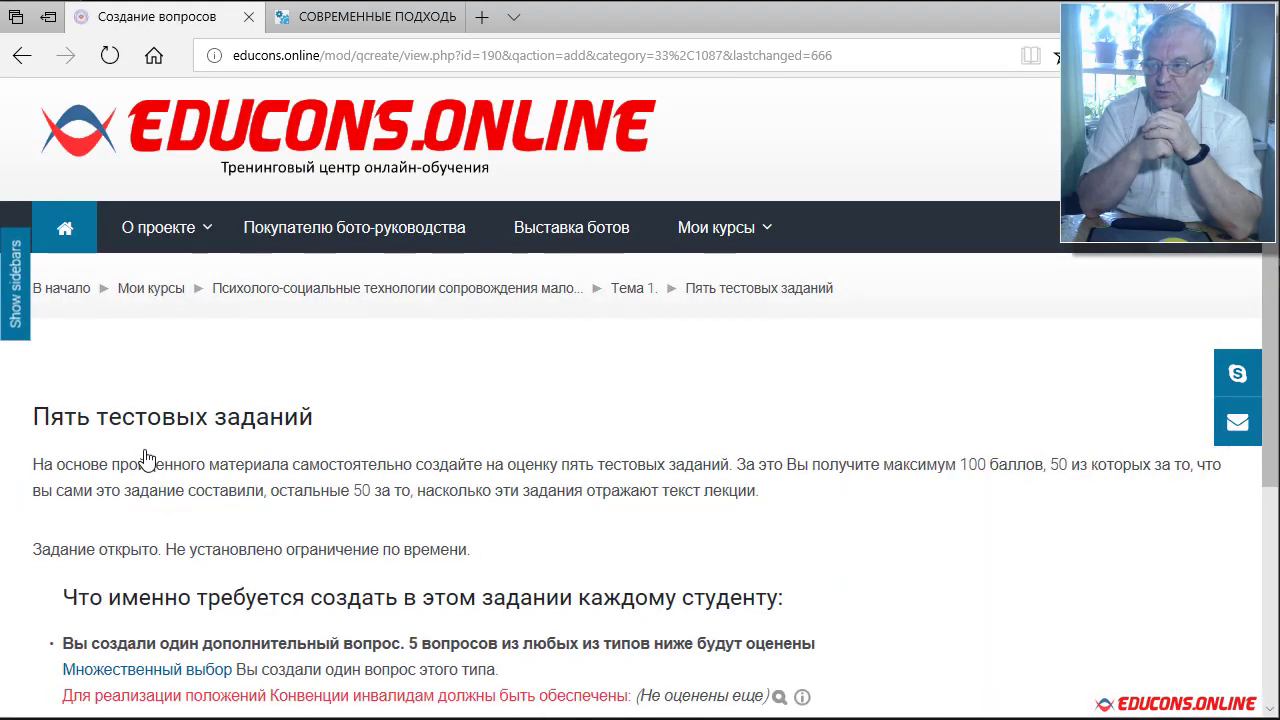
{"action": "scroll", "coordinate": [145, 458], "scroll_direction": "down", "scroll_amount": 3}
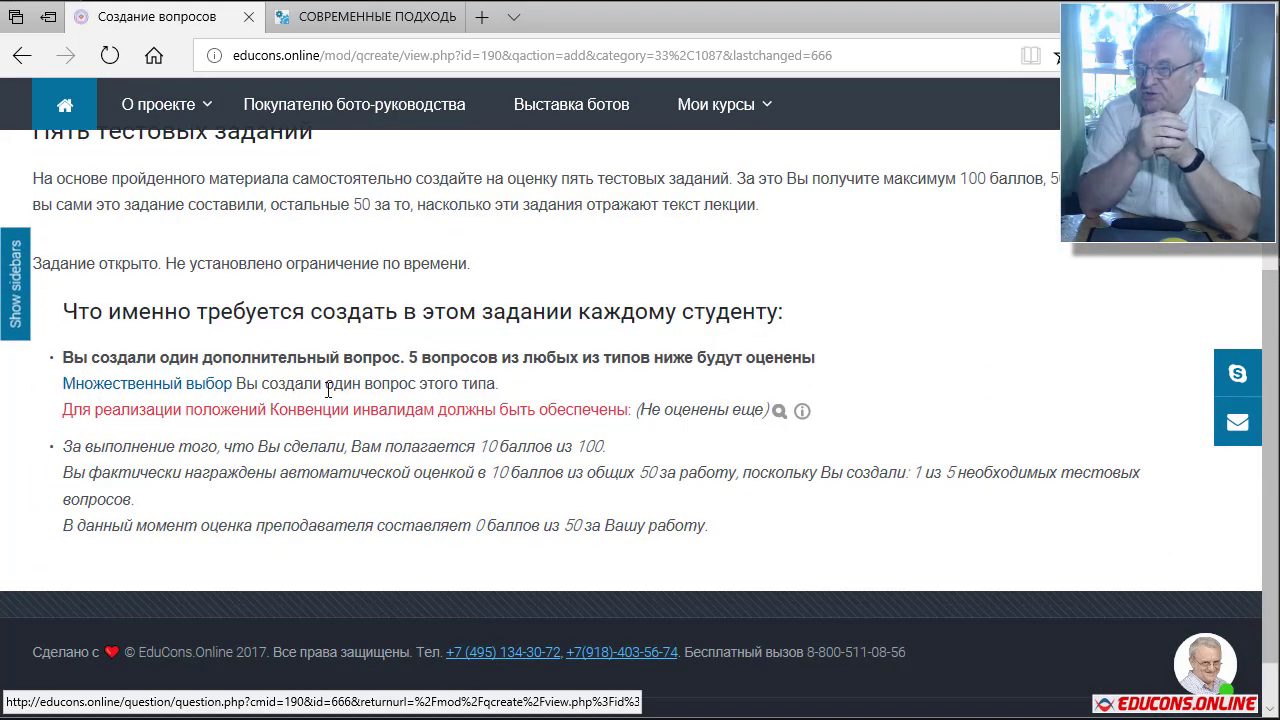
{"action": "left_click_drag", "start_coordinate": [329, 385], "coordinate": [366, 385]}
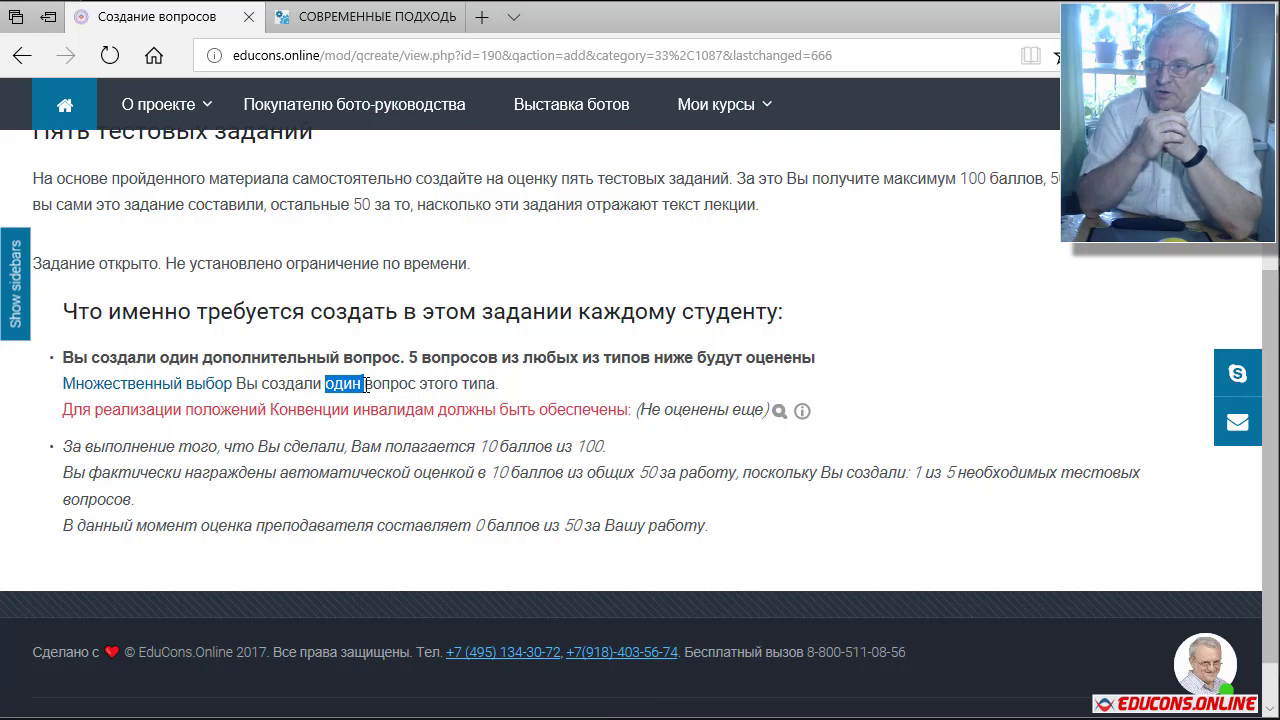
{"action": "left_click", "coordinate": [711, 414]}
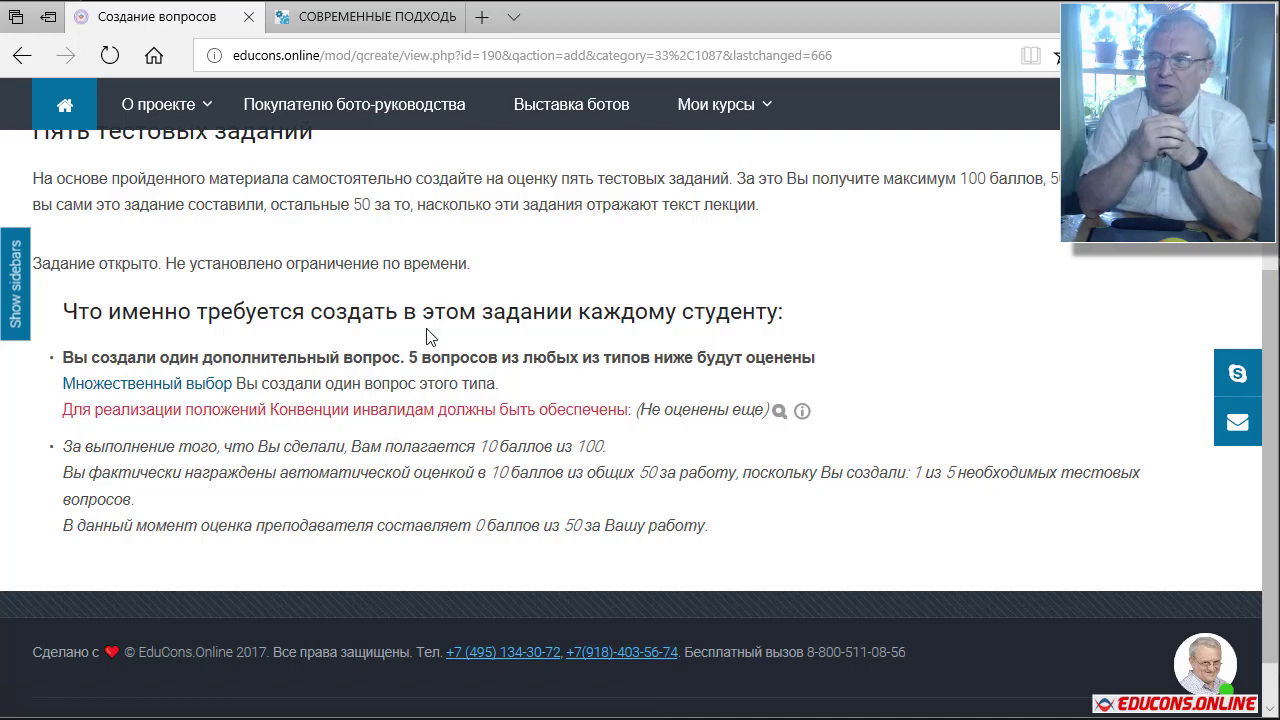
{"action": "left_click", "coordinate": [173, 396]}
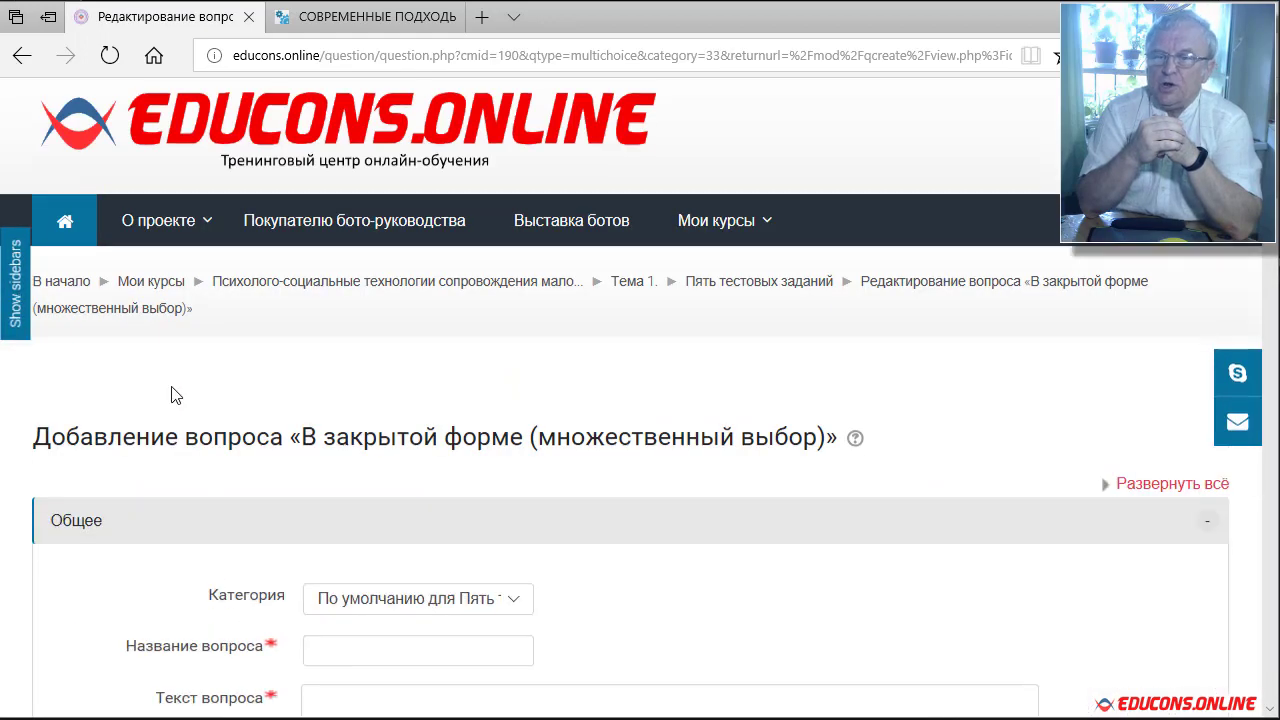
{"action": "scroll", "coordinate": [172, 391], "scroll_direction": "down", "scroll_amount": 2}
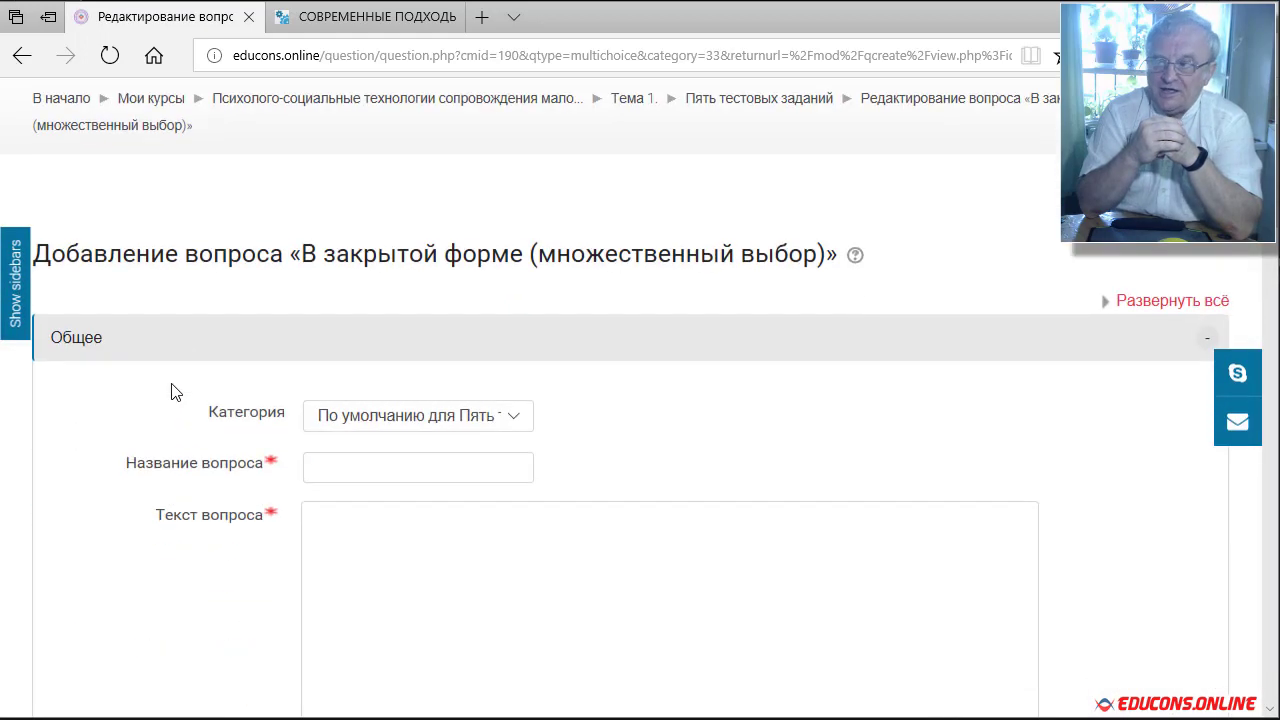
- Copy the sentence part "Инвалиду также должен быть обеспечен доступ к реабилитационным услугам (внутренний полукруг на рисунке)" from the lecture document
{"action": "left_click", "coordinate": [392, 22]}
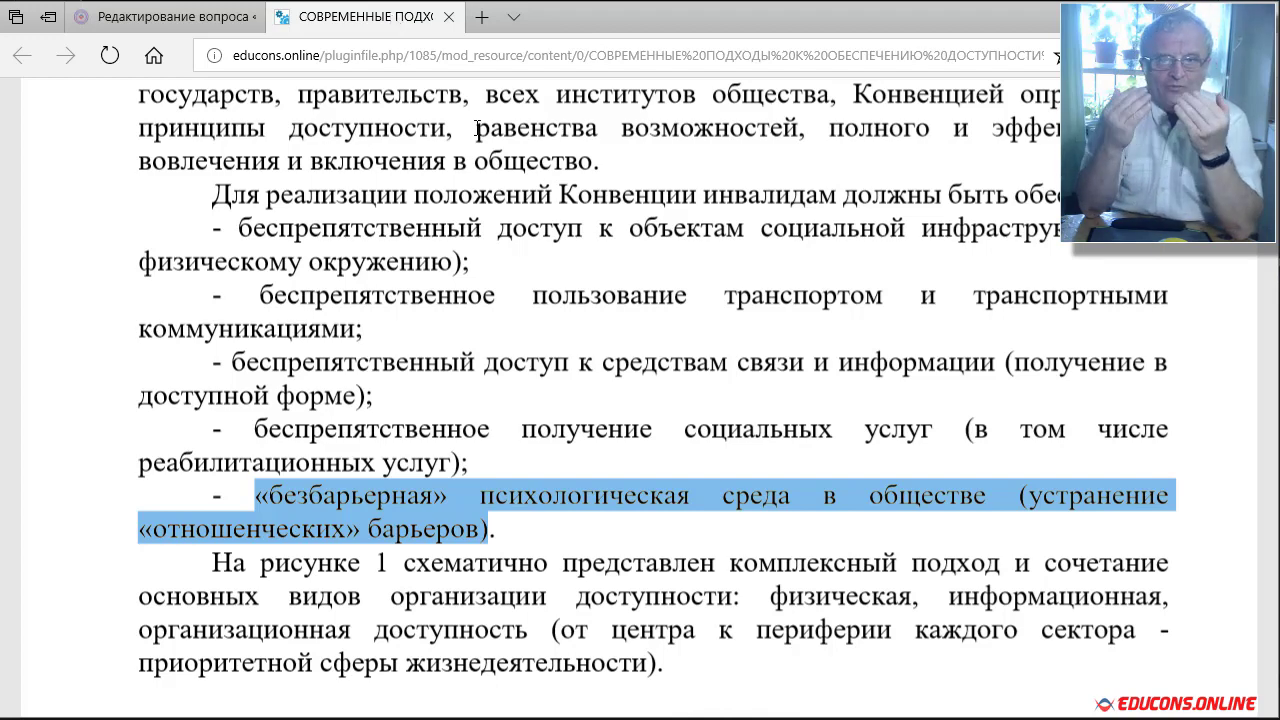
{"action": "scroll", "coordinate": [718, 377], "scroll_direction": "down", "scroll_amount": 8}
{"action": "scroll", "coordinate": [717, 377], "scroll_direction": "down", "scroll_amount": 10}
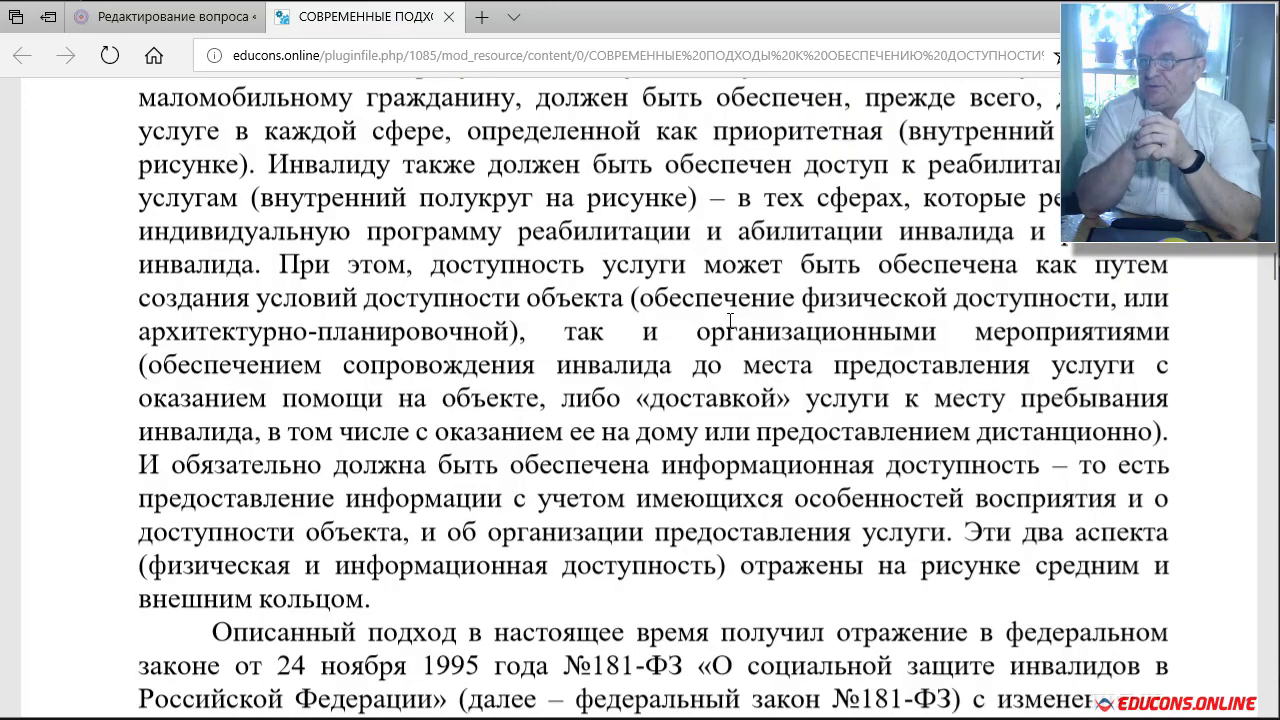
{"action": "scroll", "coordinate": [730, 320], "scroll_direction": "up", "scroll_amount": 1}
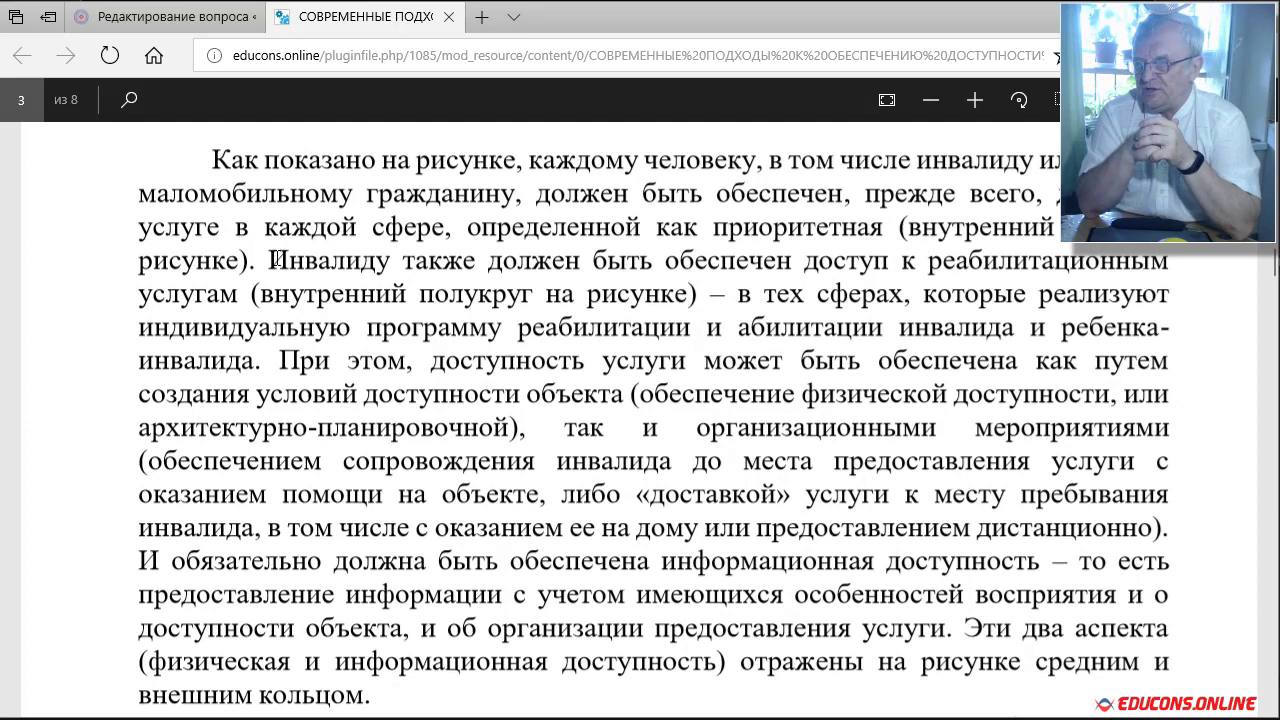
{"action": "left_click_drag", "start_coordinate": [271, 256], "coordinate": [698, 301]}
{"action": "right_click", "coordinate": [666, 280]}
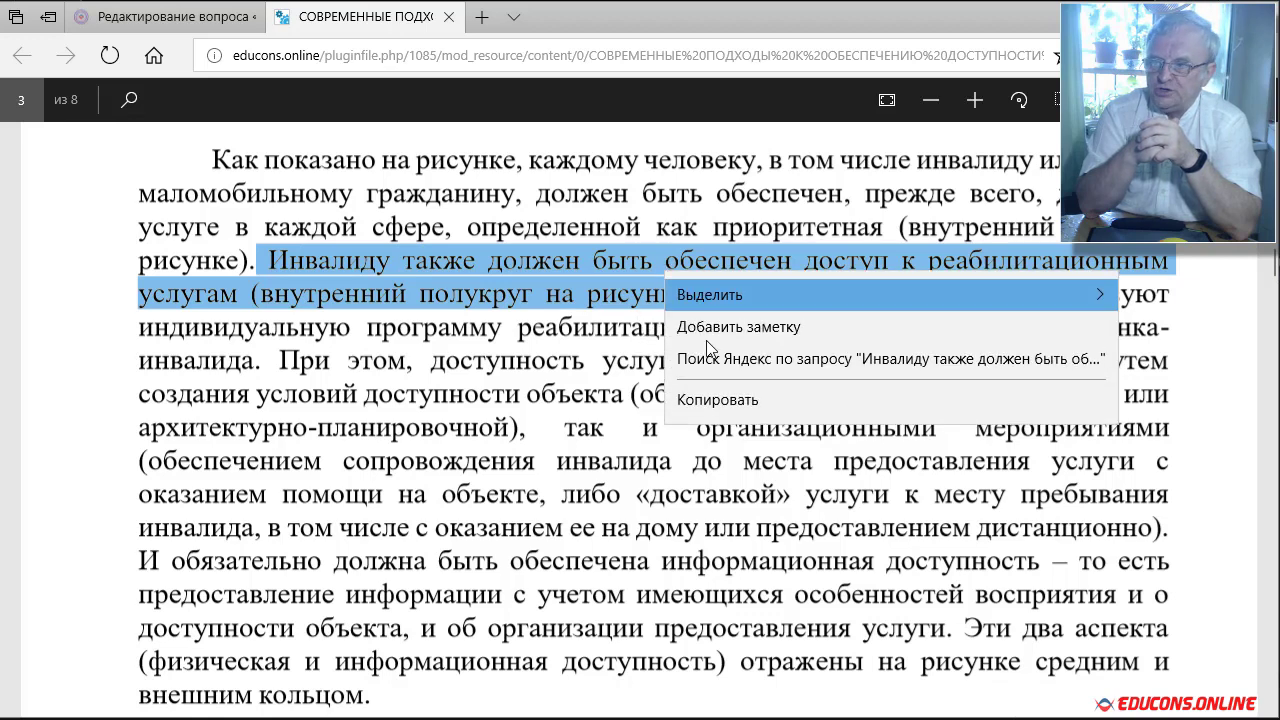
{"action": "left_click", "coordinate": [726, 400]}
- Paste the copied lecture phrase into both the question text and the question name of the new question
{"action": "left_click", "coordinate": [165, 16]}
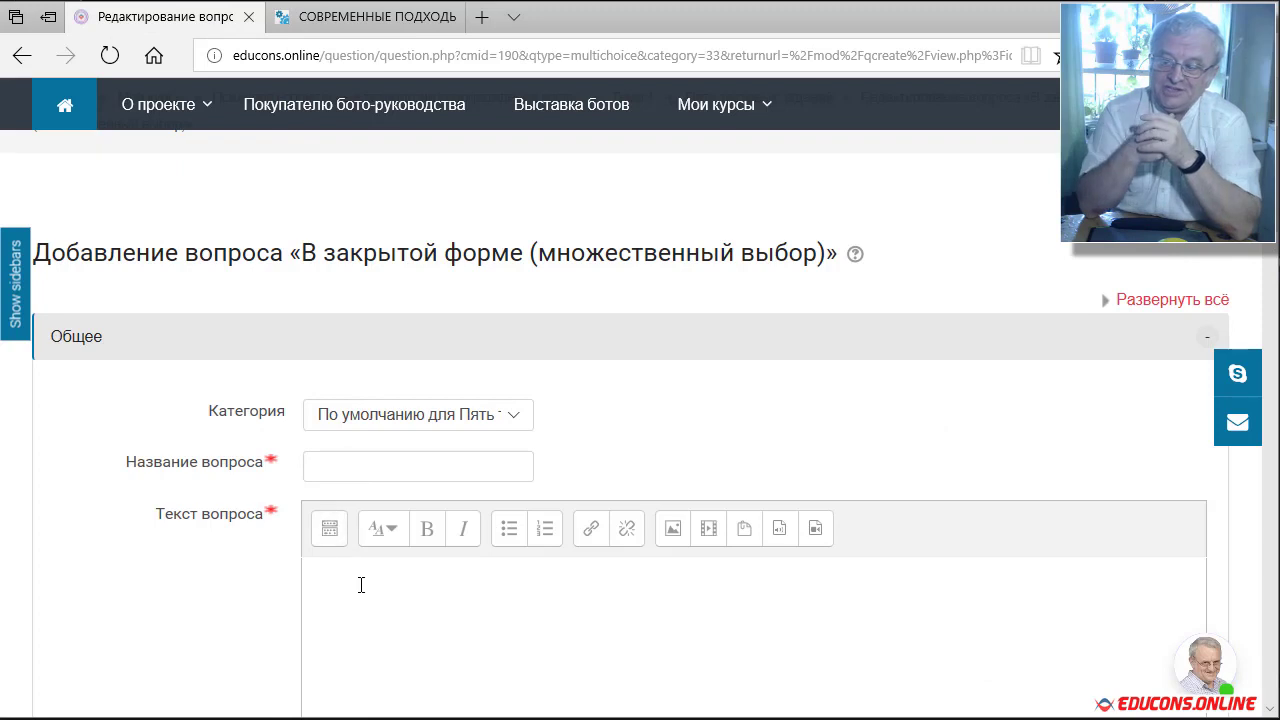
{"action": "right_click", "coordinate": [364, 594]}
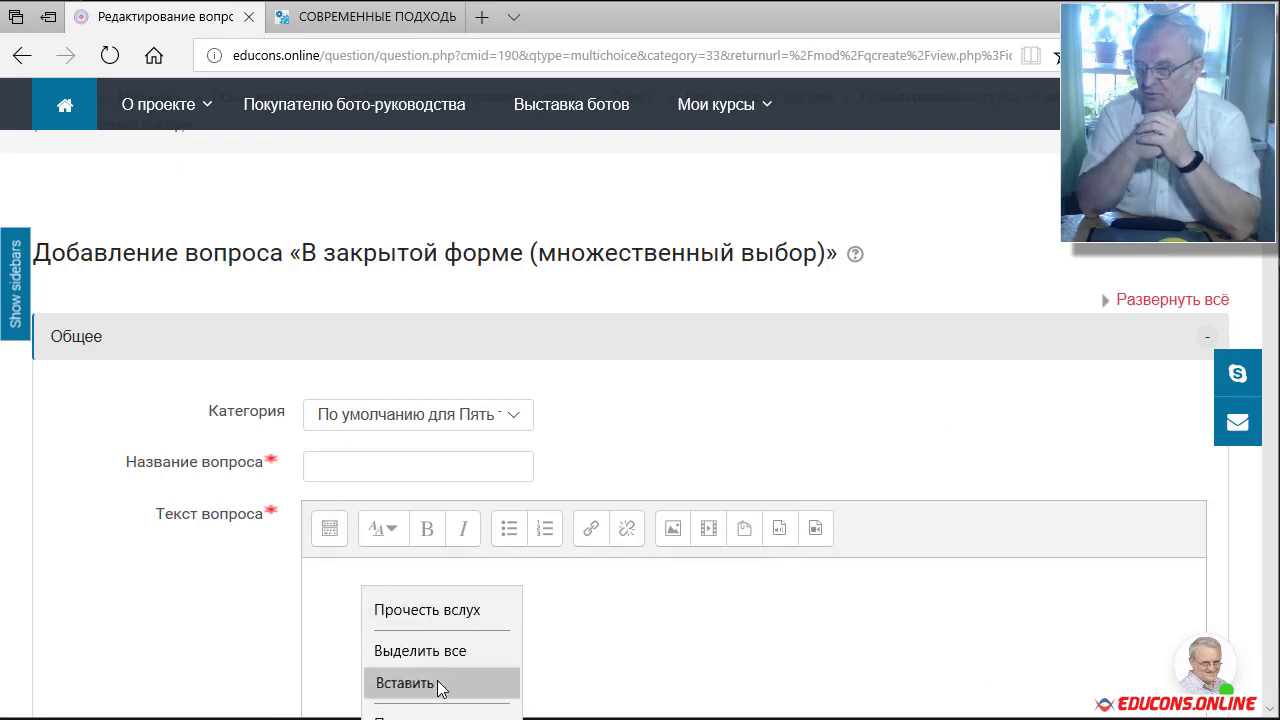
{"action": "left_click", "coordinate": [438, 684]}
{"action": "left_click", "coordinate": [335, 472]}
{"action": "right_click", "coordinate": [335, 472]}
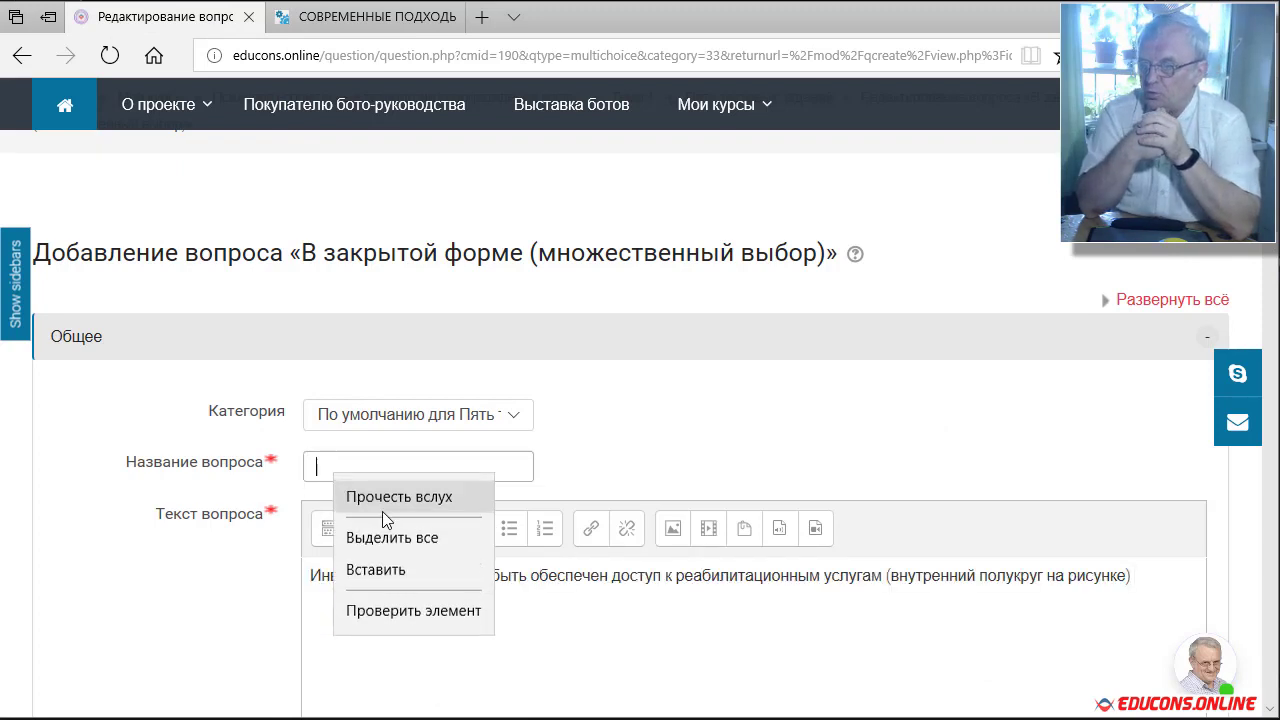
{"action": "left_click", "coordinate": [400, 571]}
- Delete the parenthetical "(внутренний полукруг на рисунке)" from the question text
{"action": "scroll", "coordinate": [281, 495], "scroll_direction": "down", "scroll_amount": 1}
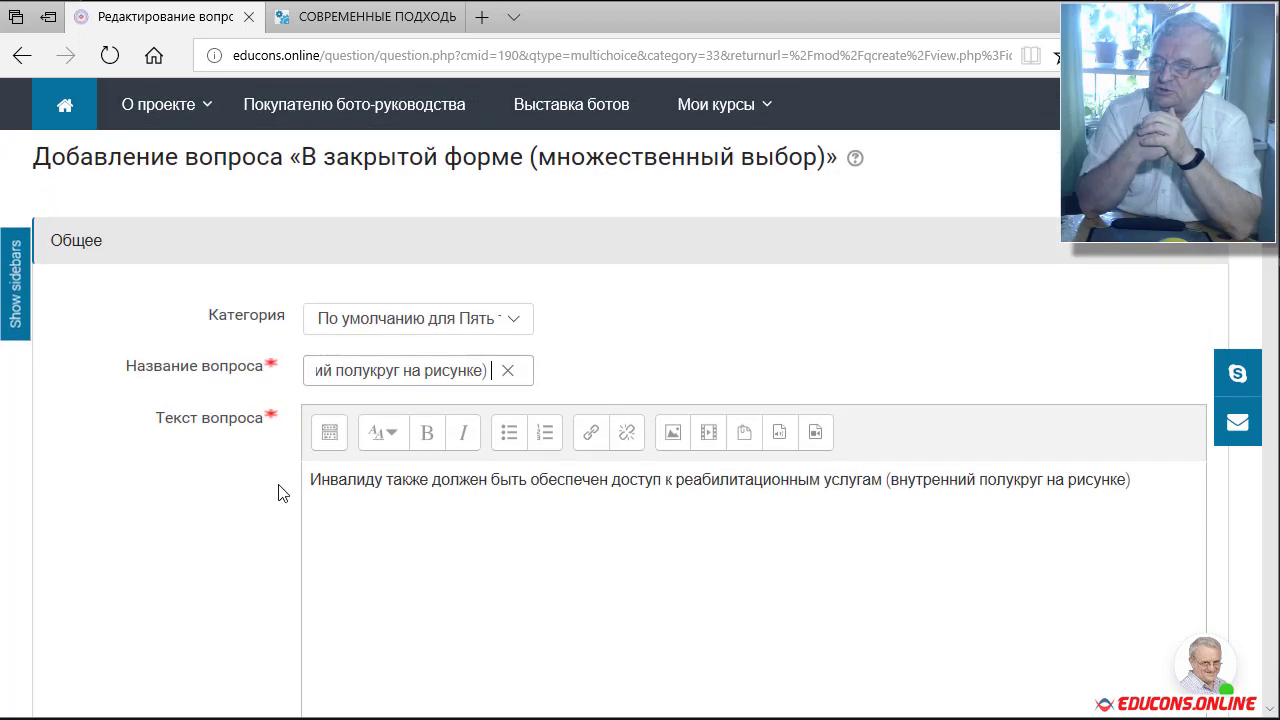
{"action": "scroll", "coordinate": [285, 488], "scroll_direction": "down", "scroll_amount": 2}
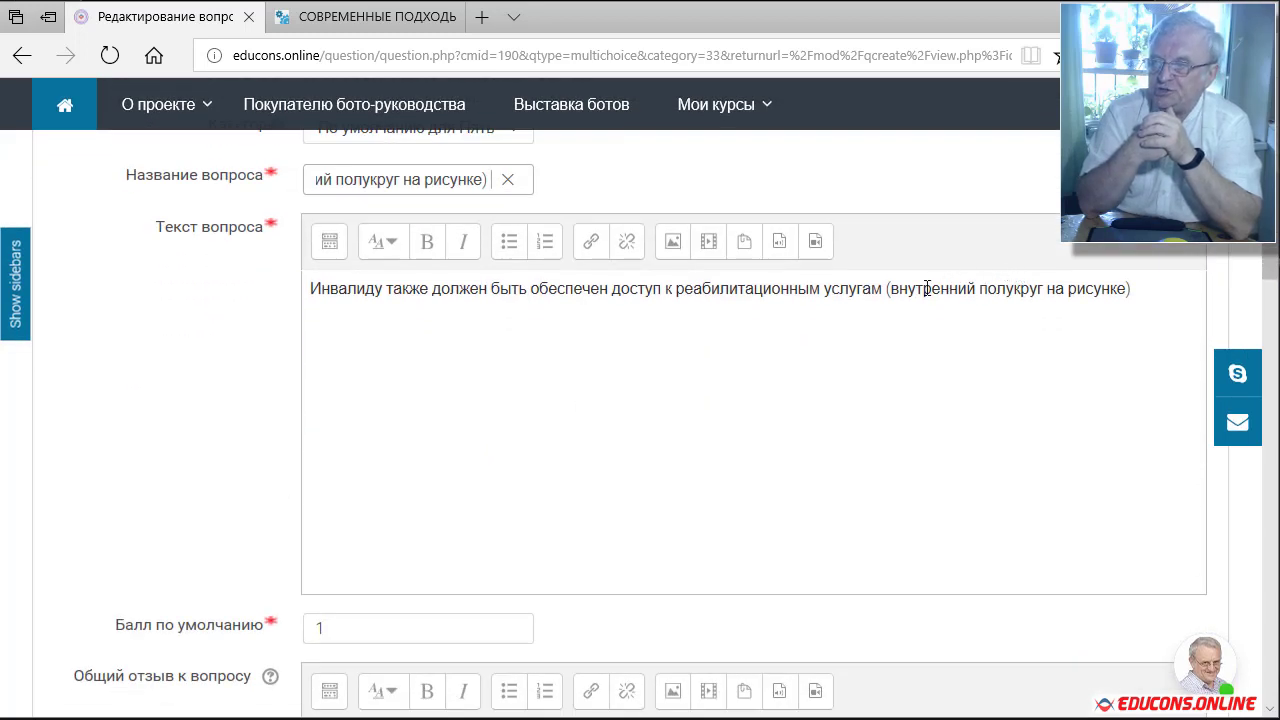
{"action": "left_click_drag", "start_coordinate": [889, 288], "coordinate": [1179, 295]}
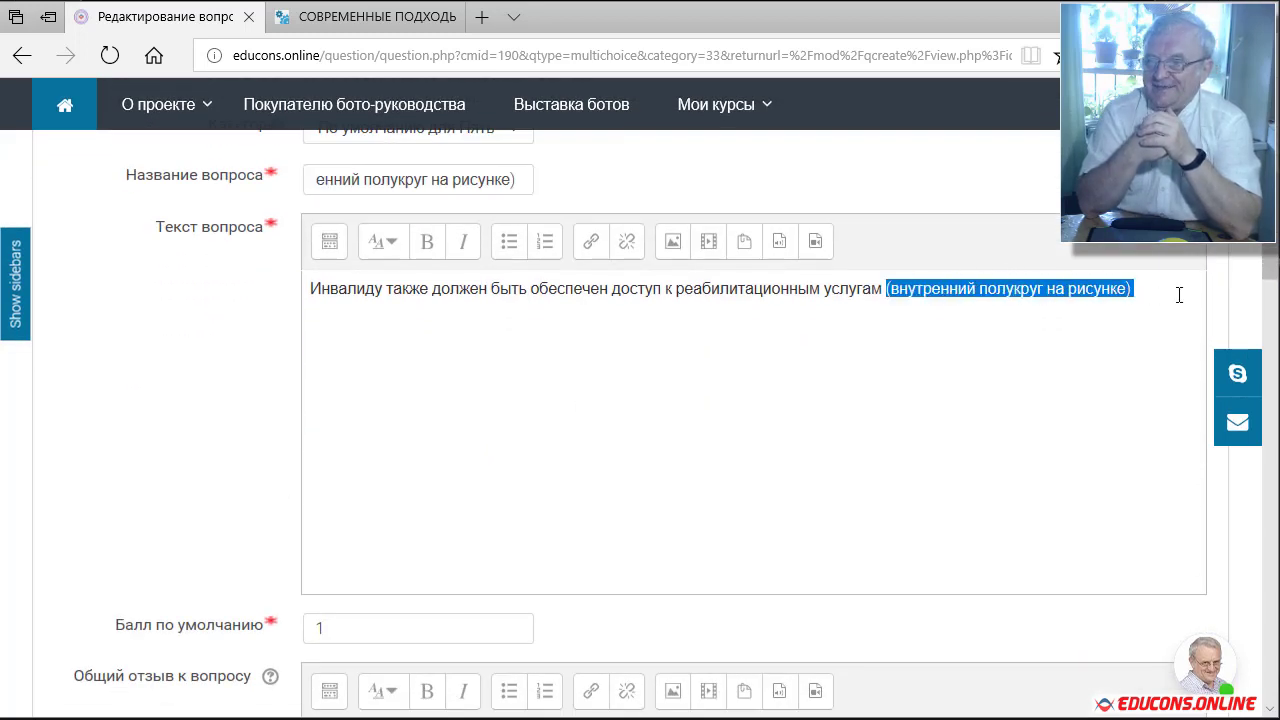
{"action": "key", "text": "Delete"}
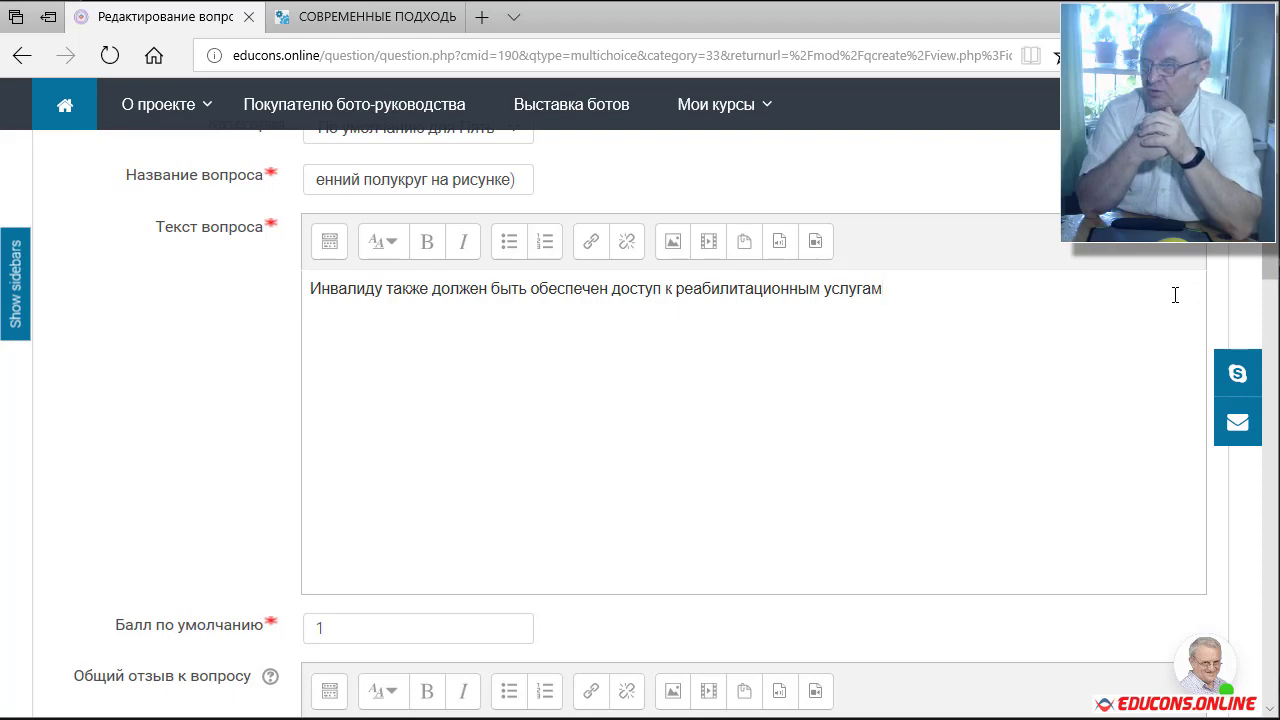
- Copy the continuation "в тех сферах, которые реализуют индивидуальную программу реабилитации и абилитации инвалида и ребенка-инвалида" from the lecture document
{"action": "left_click", "coordinate": [400, 17]}
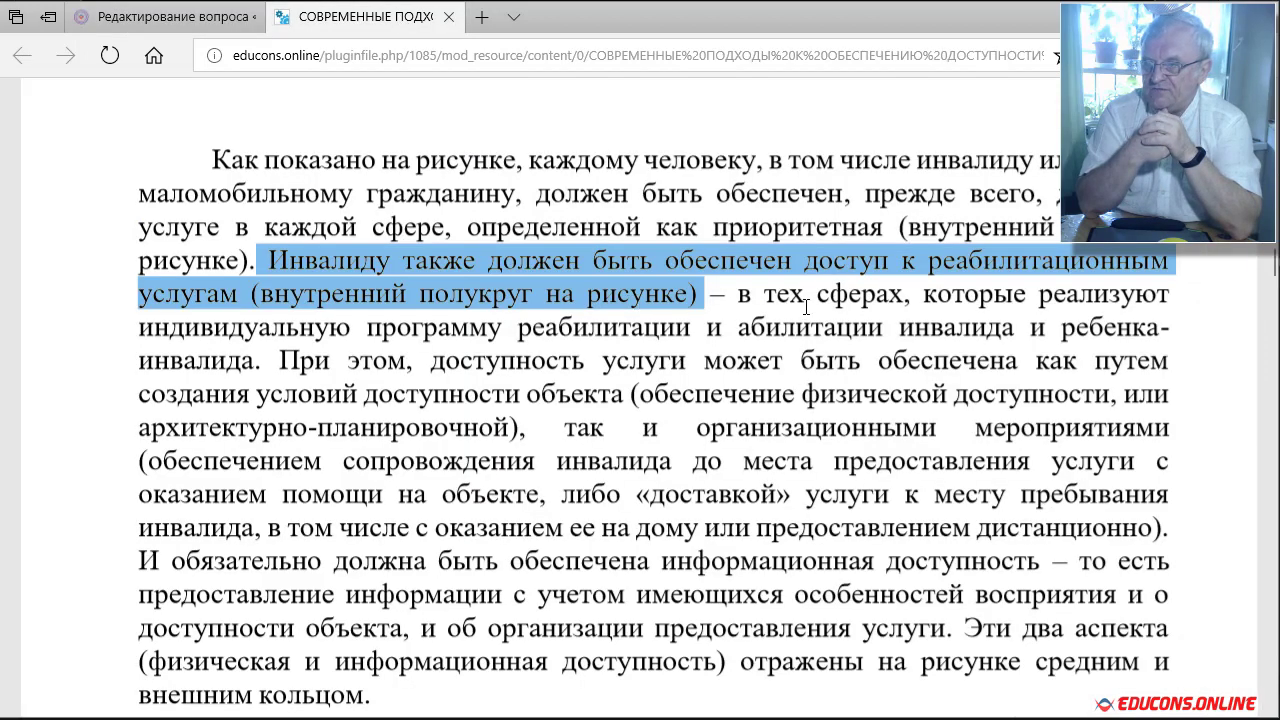
{"action": "left_click_drag", "start_coordinate": [739, 293], "coordinate": [233, 355]}
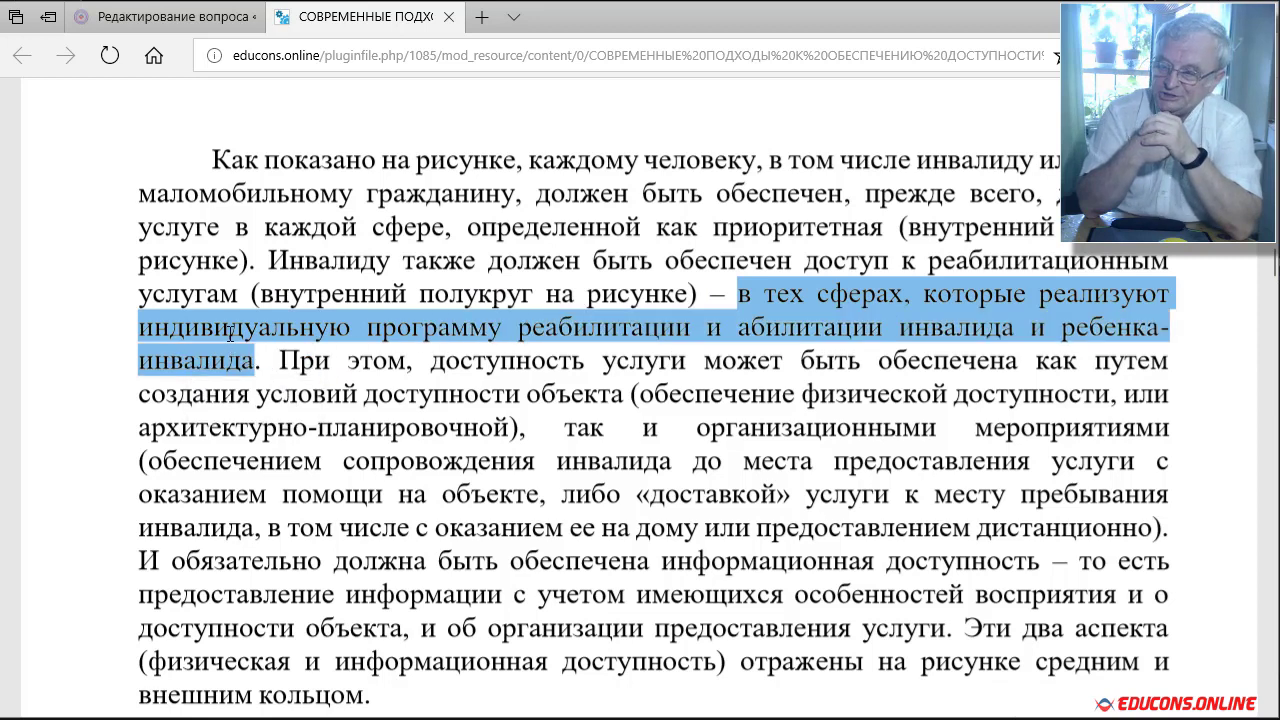
{"action": "right_click", "coordinate": [229, 330]}
{"action": "left_click", "coordinate": [285, 464]}
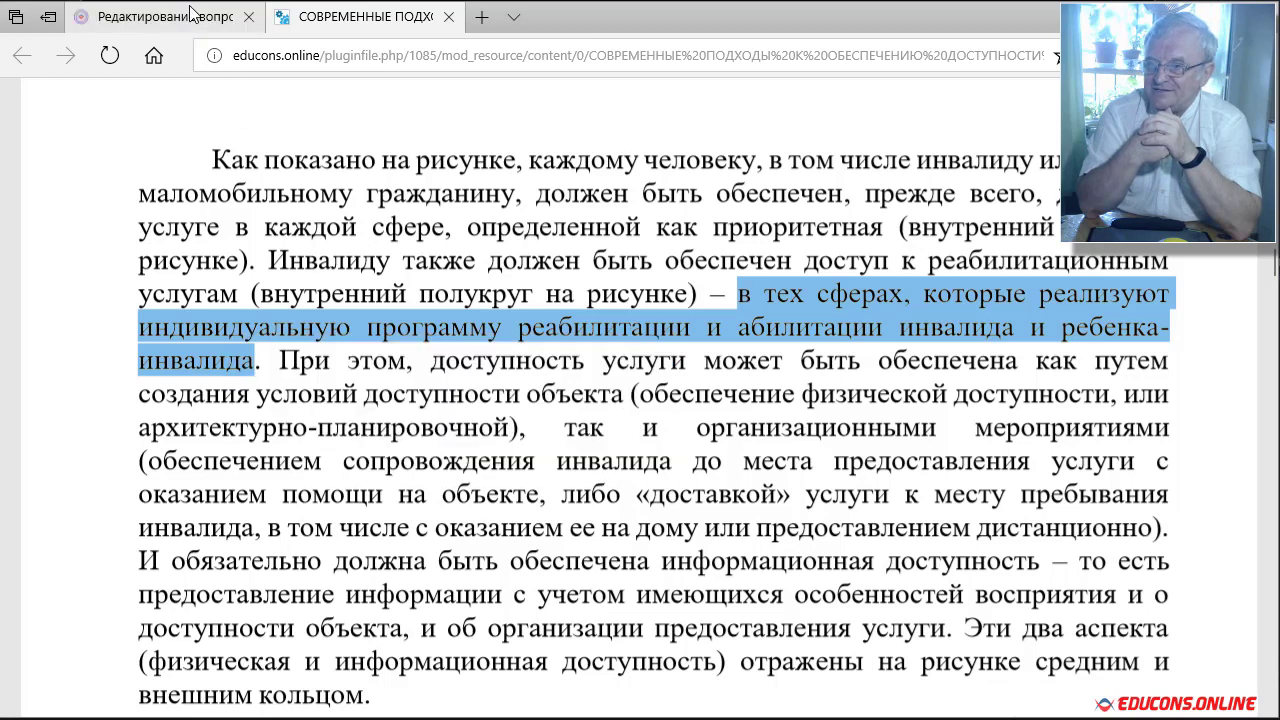
- Paste the copied continuation of the sentence into answer option 1 of the new question
{"action": "left_click", "coordinate": [195, 17]}
{"action": "scroll", "coordinate": [440, 450], "scroll_direction": "down", "scroll_amount": 3}
{"action": "scroll", "coordinate": [432, 437], "scroll_direction": "down", "scroll_amount": 5}
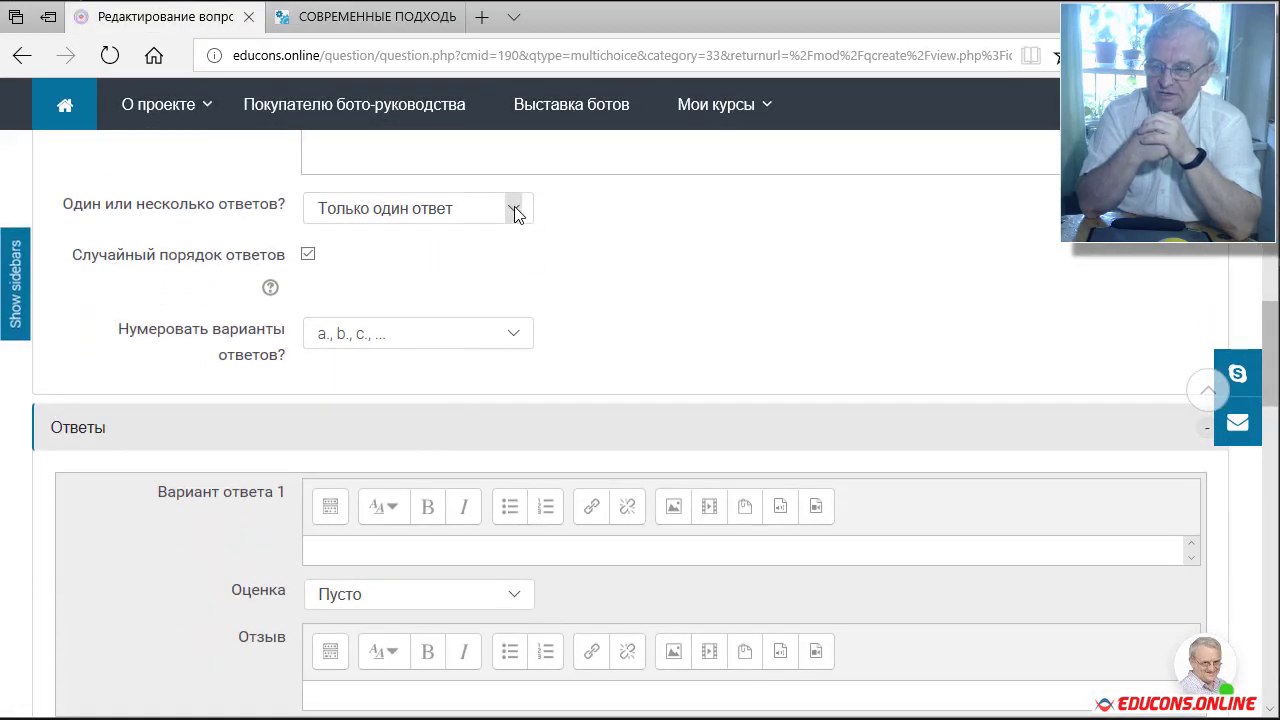
{"action": "scroll", "coordinate": [433, 345], "scroll_direction": "down", "scroll_amount": 2}
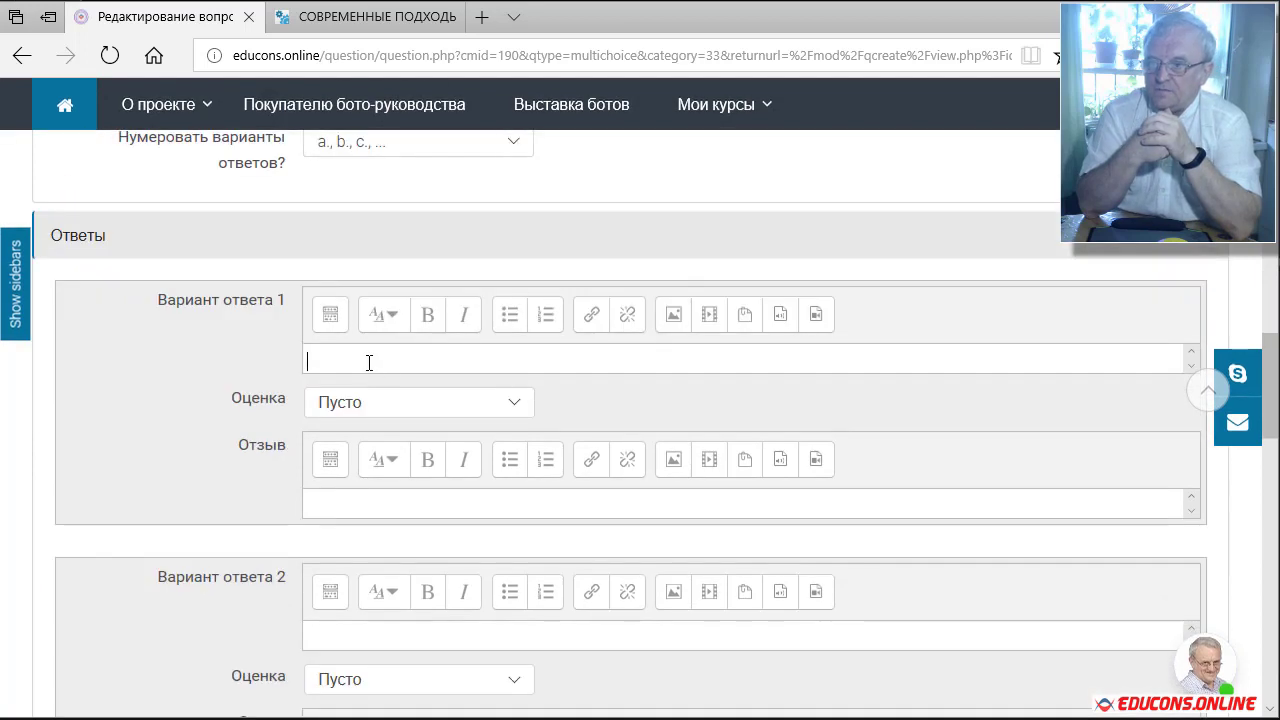
{"action": "right_click", "coordinate": [369, 362]}
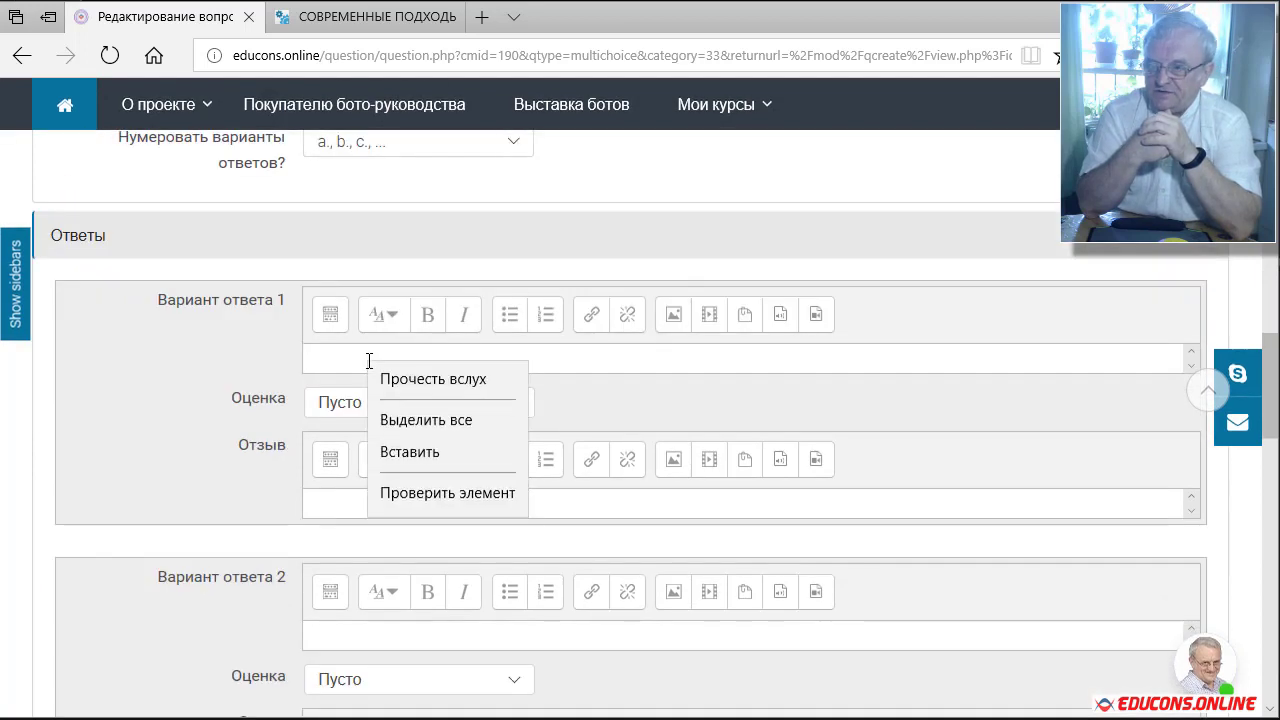
{"action": "left_click", "coordinate": [432, 457]}
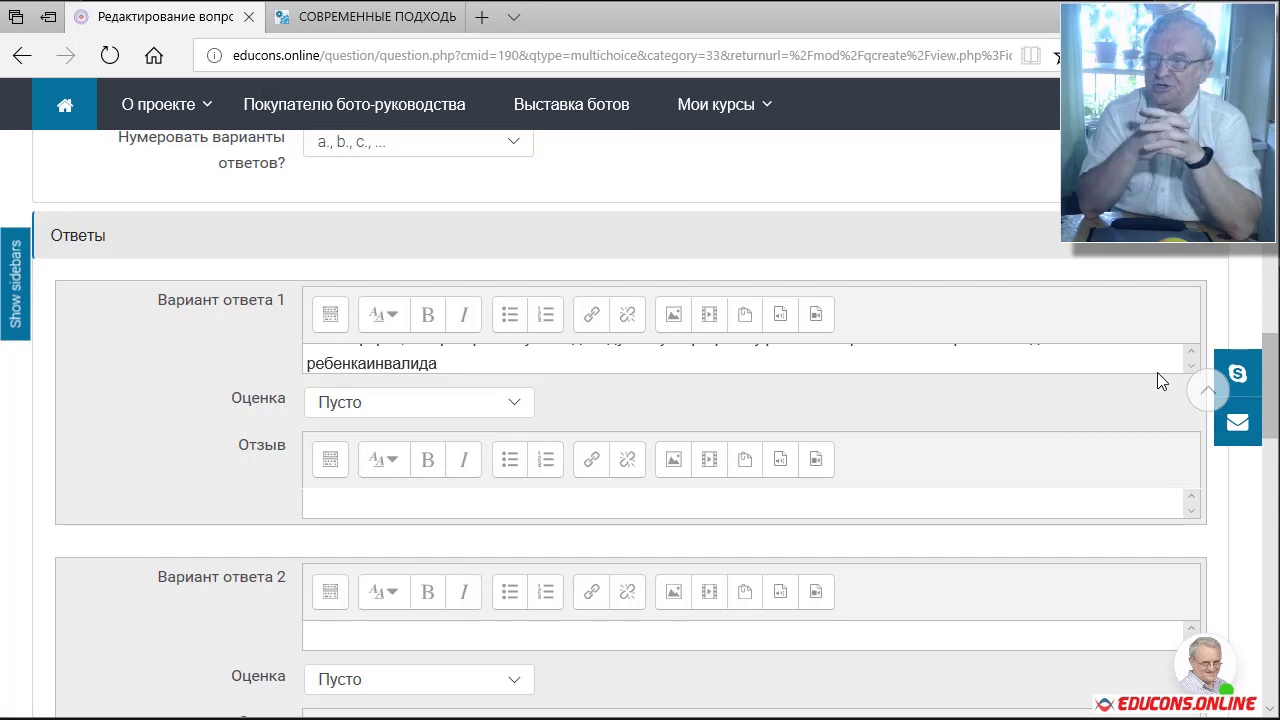
- Check the pasted text in answer option 1 and set that answer's grade to 100%
{"action": "scroll", "coordinate": [1127, 375], "scroll_direction": "down", "scroll_amount": 1}
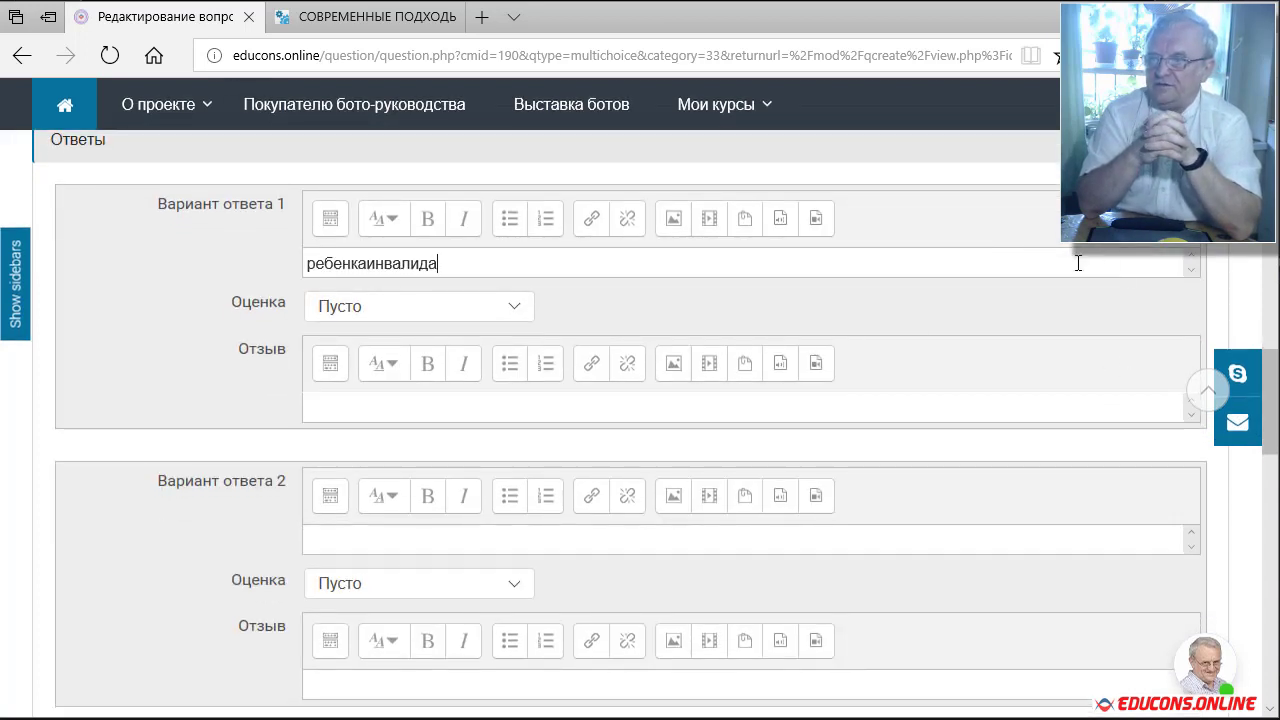
{"action": "key", "text": "Up"}
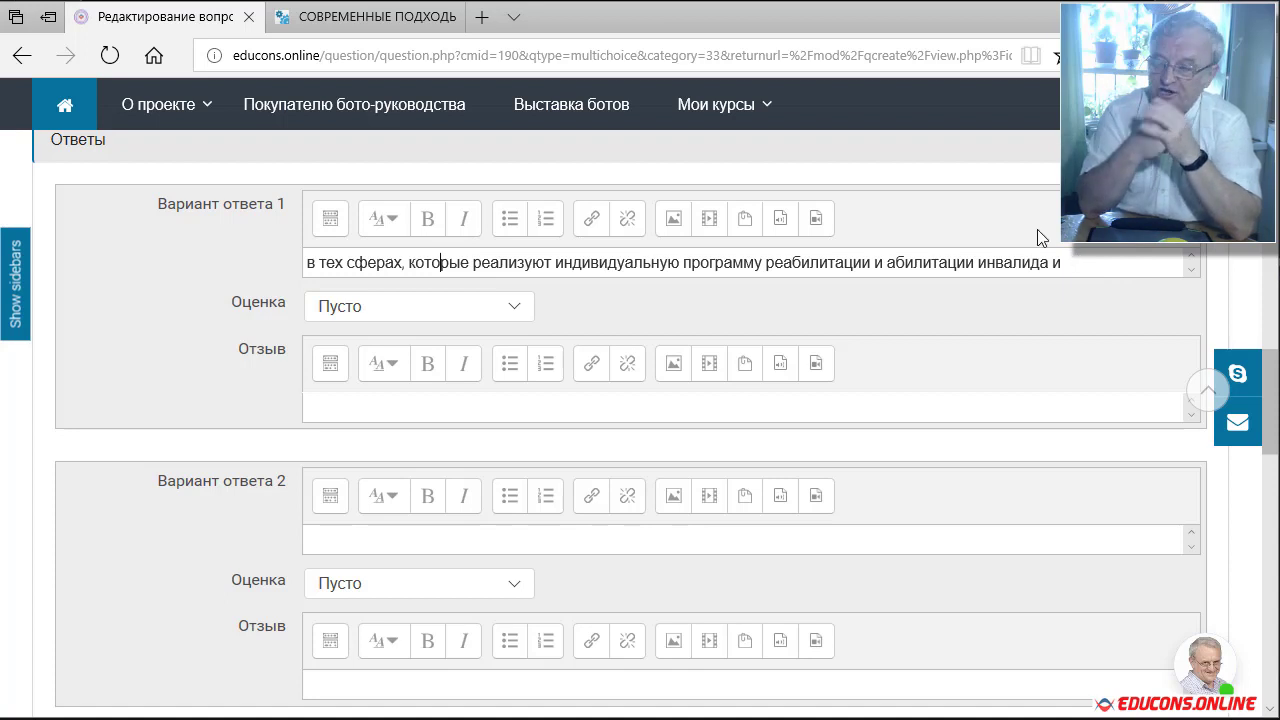
{"action": "left_click", "coordinate": [517, 306]}
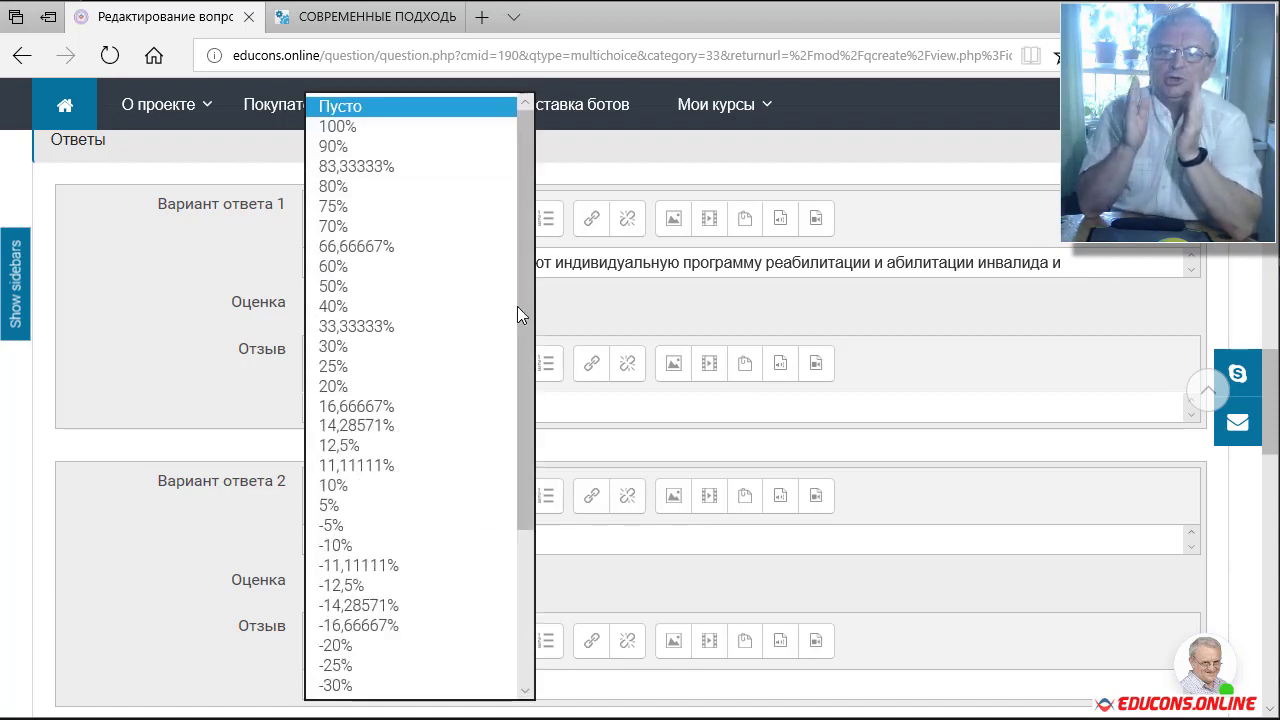
{"action": "left_click", "coordinate": [371, 129]}
- Separate the run-together words "ребенка" and "инвалида" with a space in answer option 1
{"action": "left_click", "coordinate": [326, 262]}
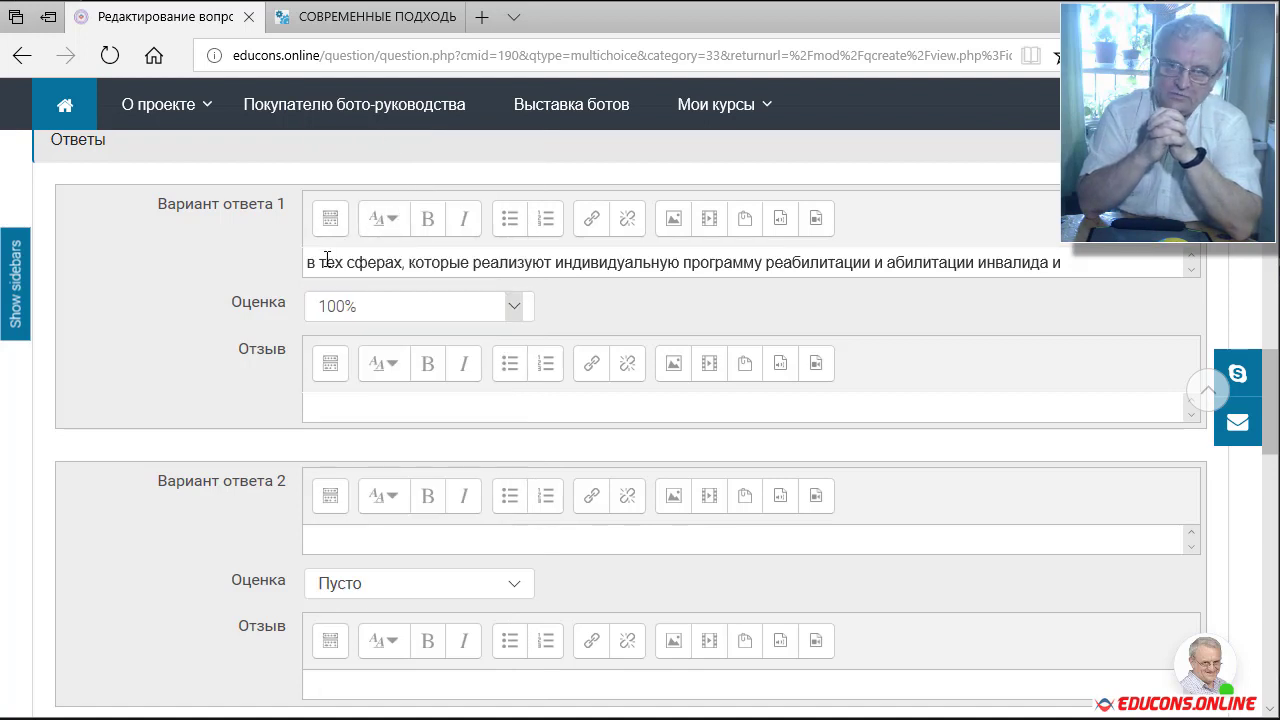
{"action": "scroll", "coordinate": [327, 260], "scroll_direction": "down", "scroll_amount": 1}
{"action": "scroll", "coordinate": [327, 258], "scroll_direction": "up", "scroll_amount": 1}
{"action": "scroll", "coordinate": [327, 258], "scroll_direction": "down", "scroll_amount": 1}
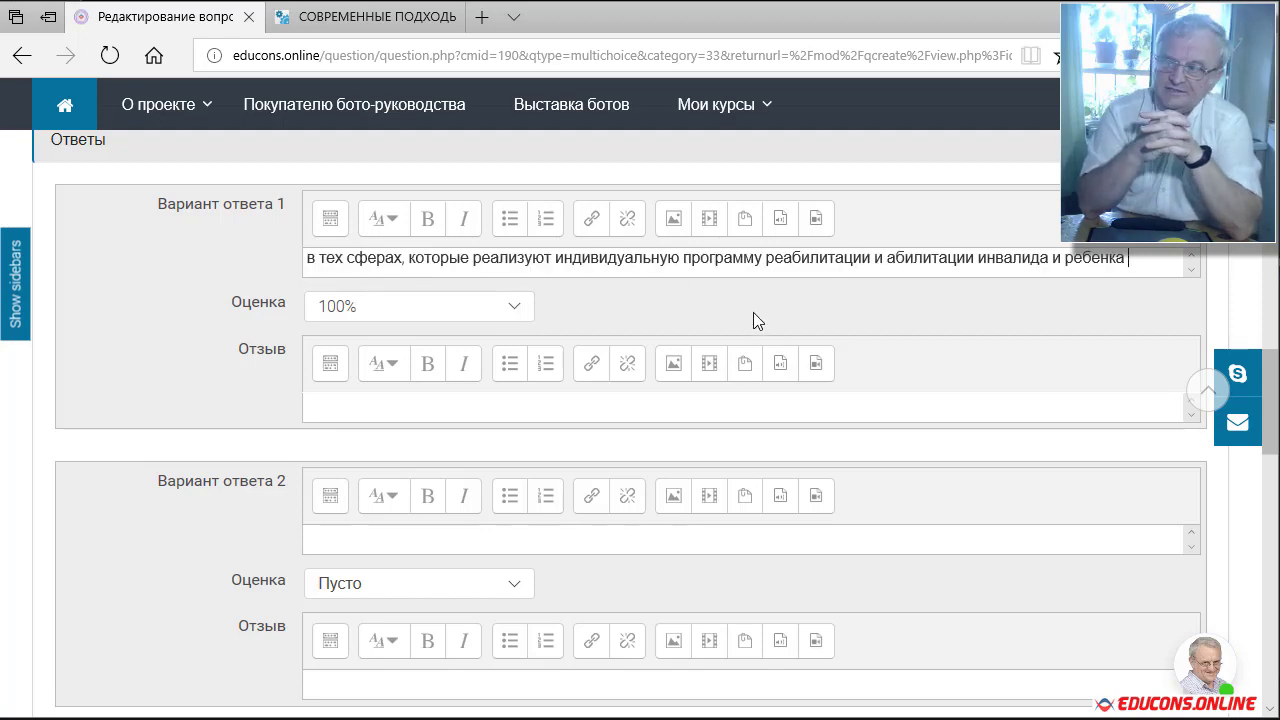
{"action": "scroll", "coordinate": [753, 303], "scroll_direction": "down", "scroll_amount": 2}
{"action": "scroll", "coordinate": [754, 309], "scroll_direction": "up", "scroll_amount": 3}
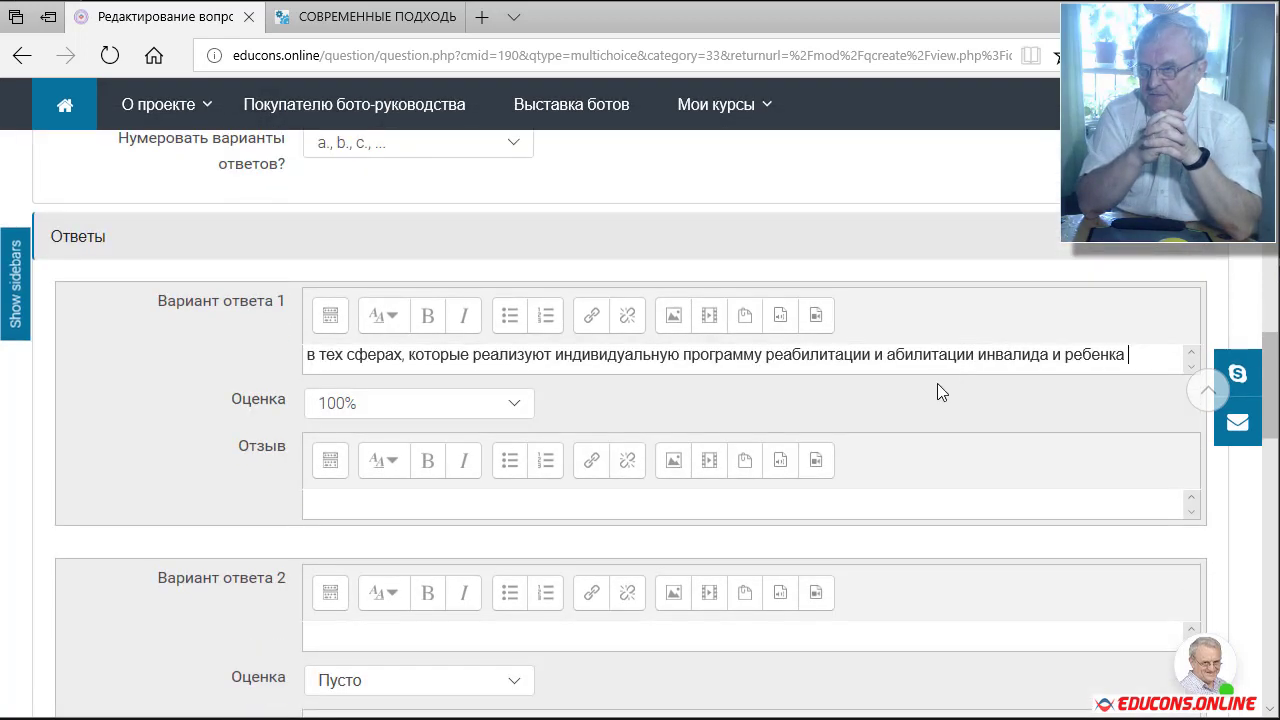
{"action": "key", "text": "Down"}
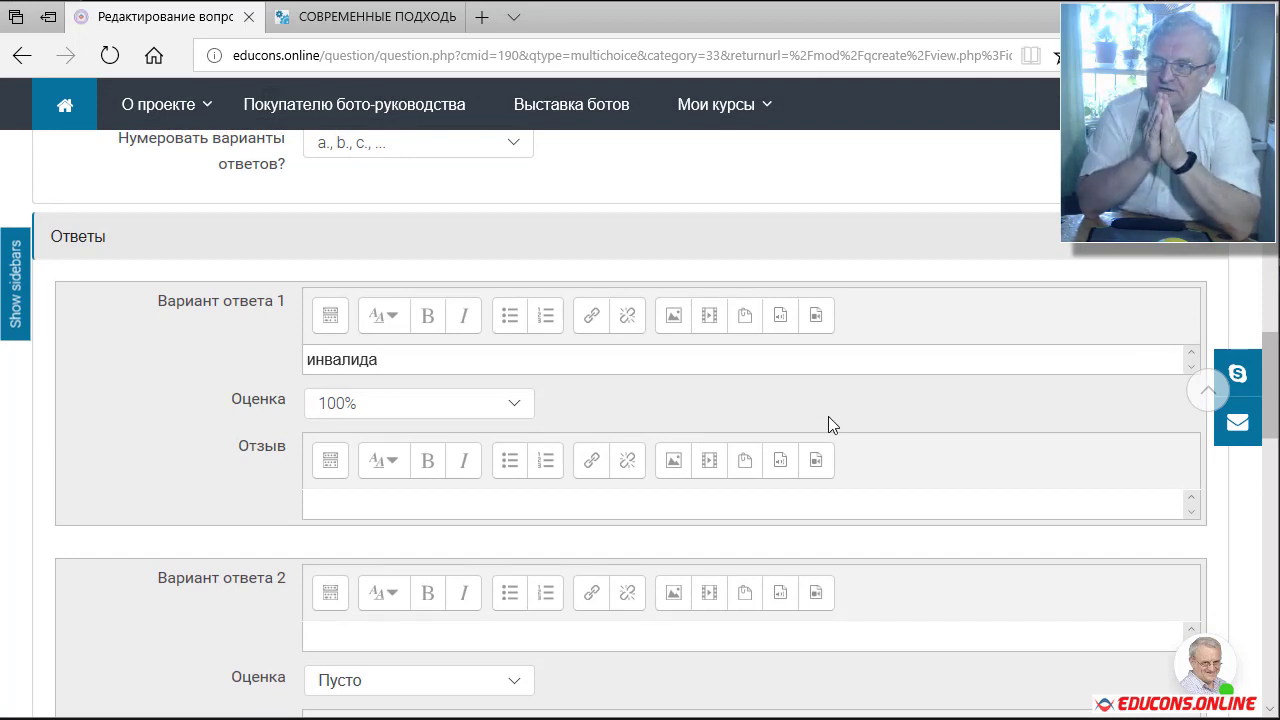
- Paste the copied continuation of the sentence into answer option 2 and join "ребенка" and "инвалида" with a hyphen
{"action": "scroll", "coordinate": [828, 420], "scroll_direction": "down", "scroll_amount": 2}
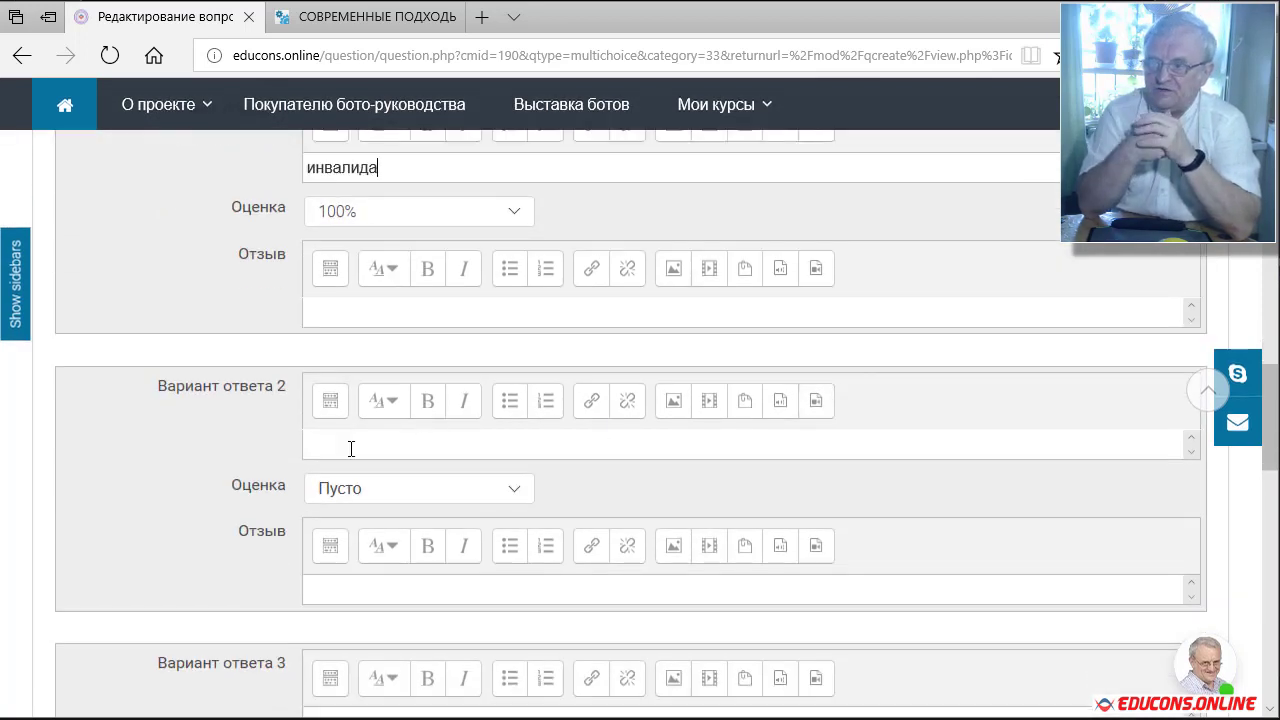
{"action": "key", "text": "ctrl+v"}
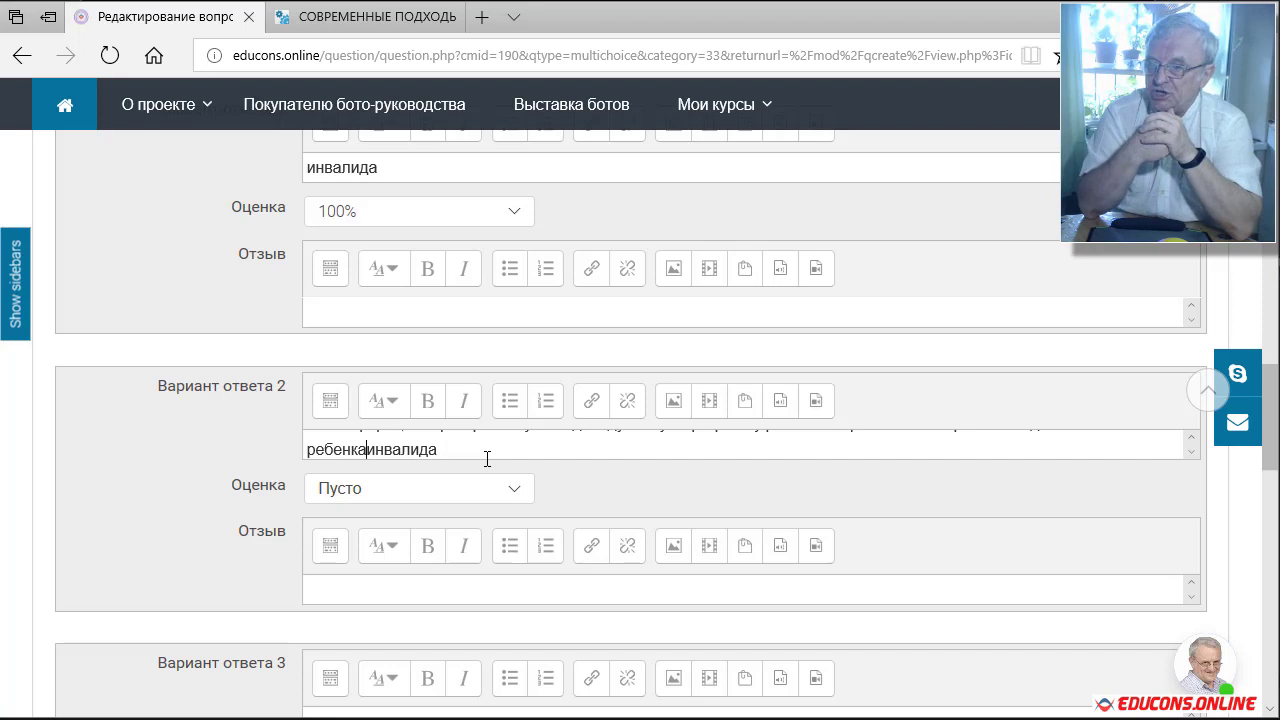
{"action": "type", "text": "-"}
- Make answer option 2 a wrong answer by inserting "не" before "реализуют"
{"action": "key", "text": "Up"}
{"action": "key", "text": "Up"}
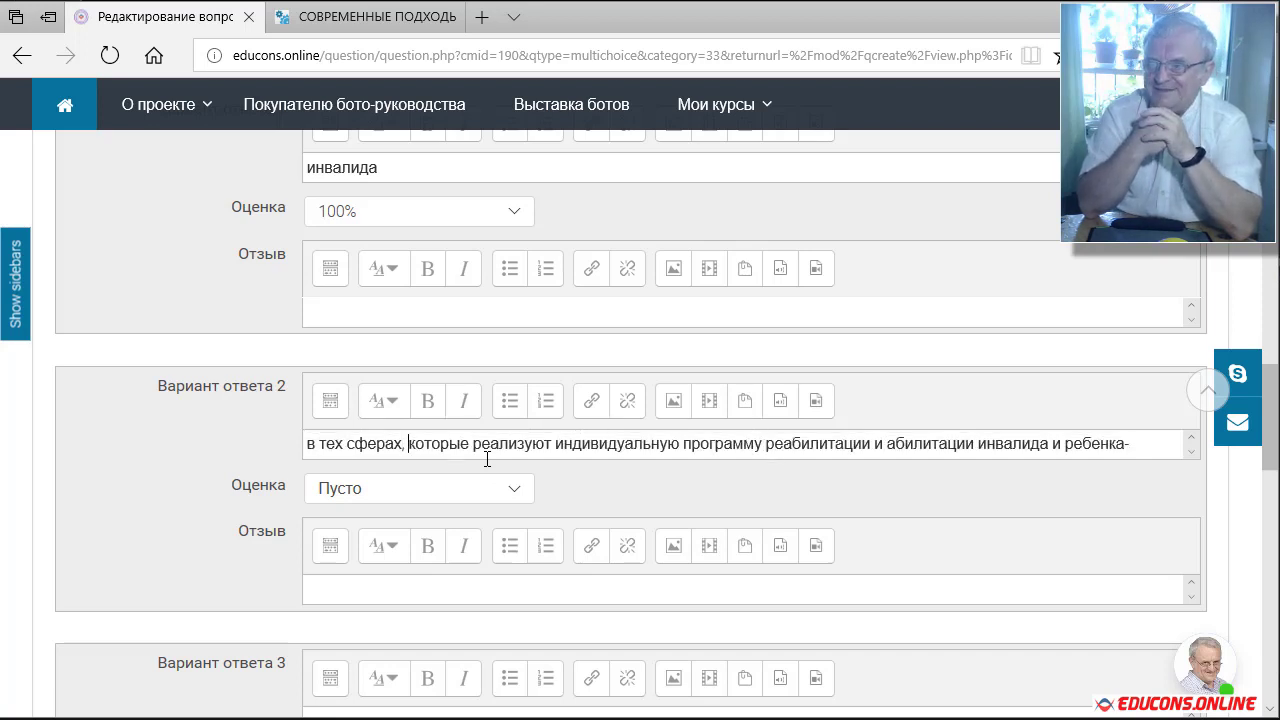
{"action": "type", "text": "не"}
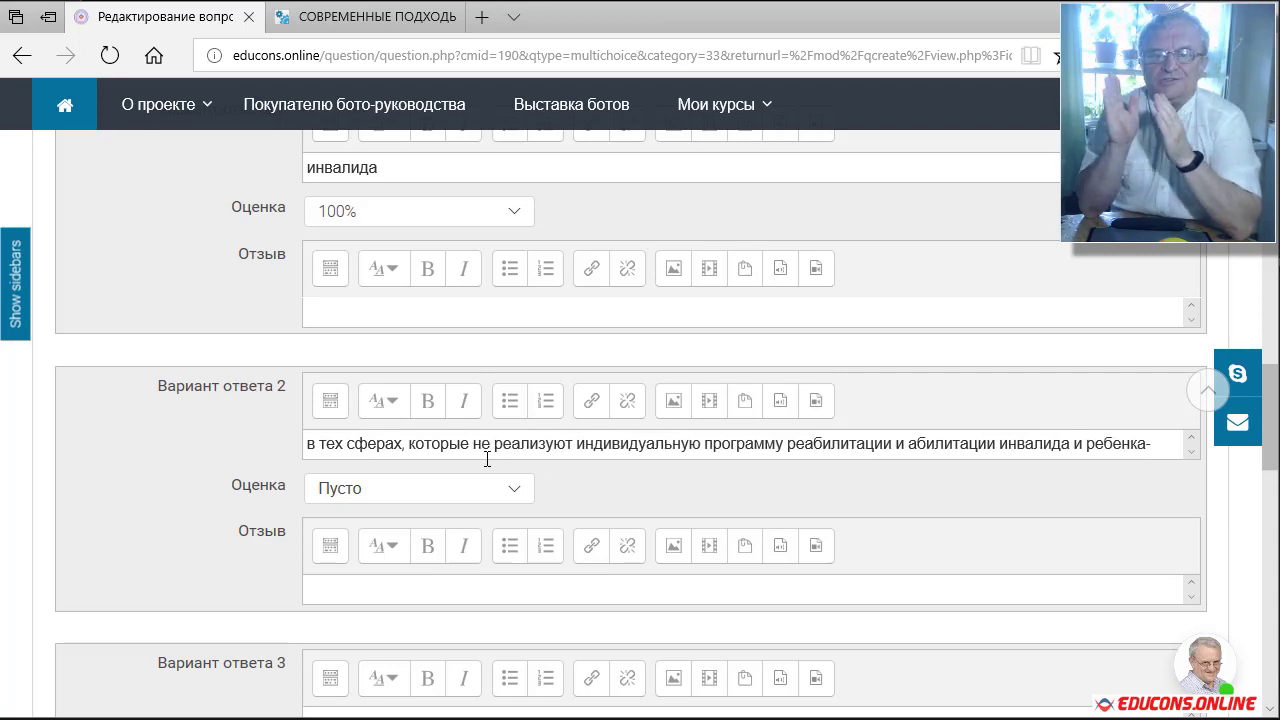
{"action": "key", "text": "Down"}
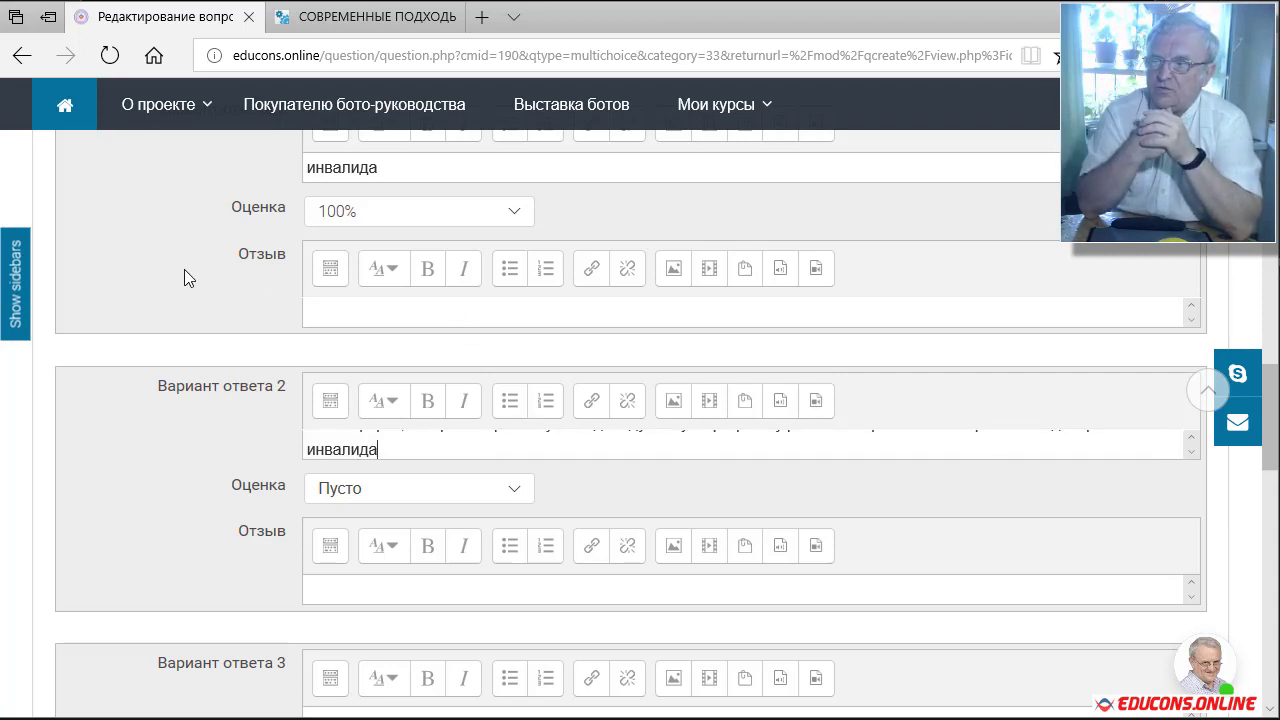
- Recheck the text of answer option 1, save the second question and view the assignment's list of created questions
{"action": "scroll", "coordinate": [184, 269], "scroll_direction": "up", "scroll_amount": 1}
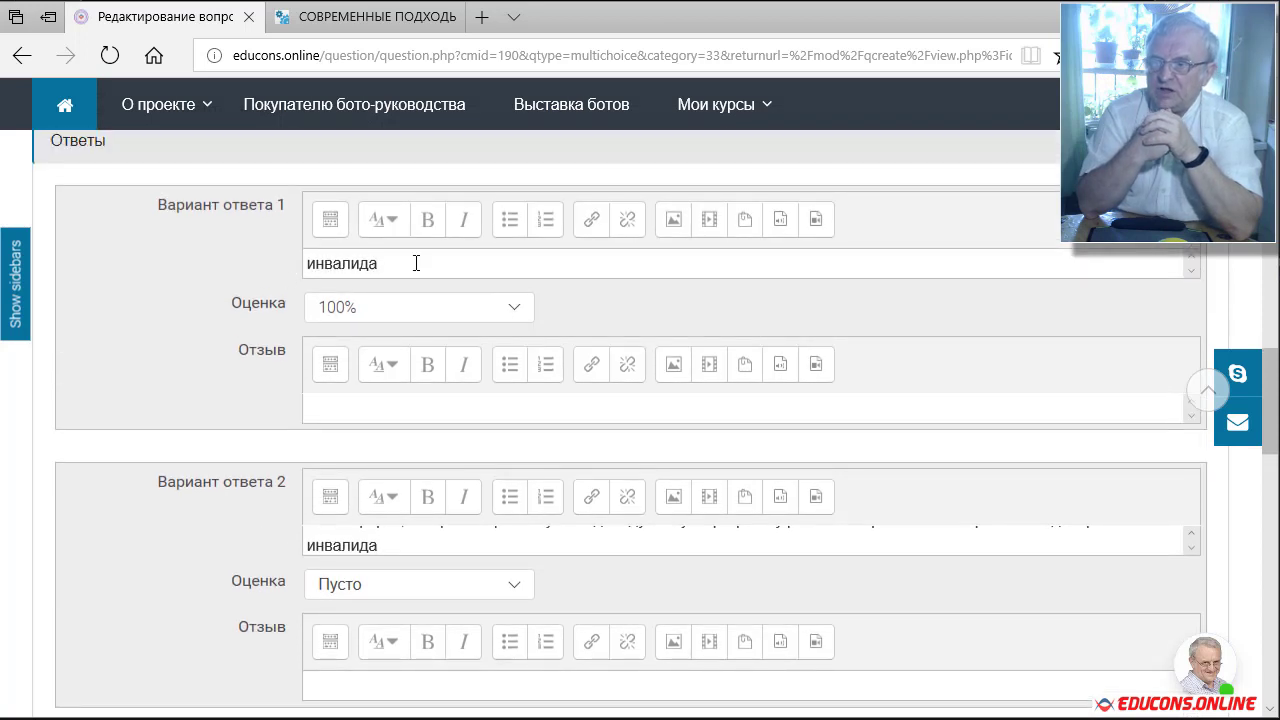
{"action": "key", "text": "Left"}
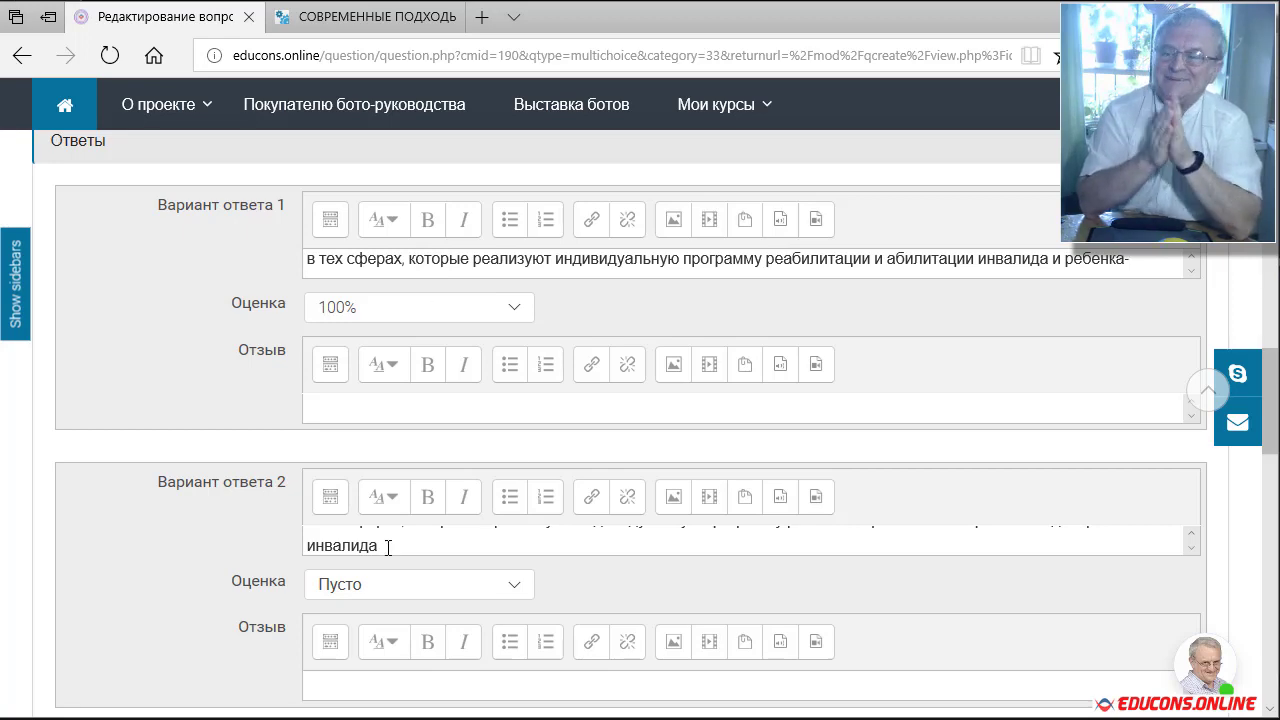
{"action": "scroll", "coordinate": [277, 529], "scroll_direction": "down", "scroll_amount": 4}
{"action": "scroll", "coordinate": [268, 525], "scroll_direction": "down", "scroll_amount": 9}
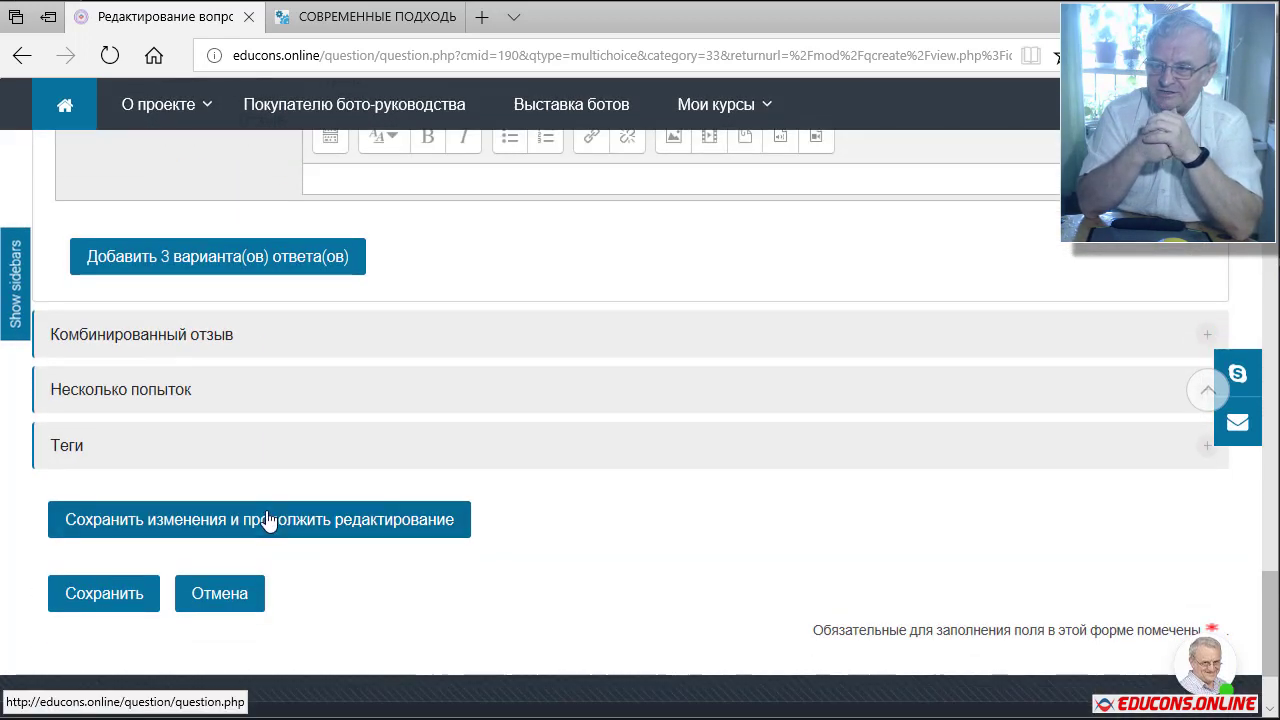
{"action": "left_click", "coordinate": [111, 600]}
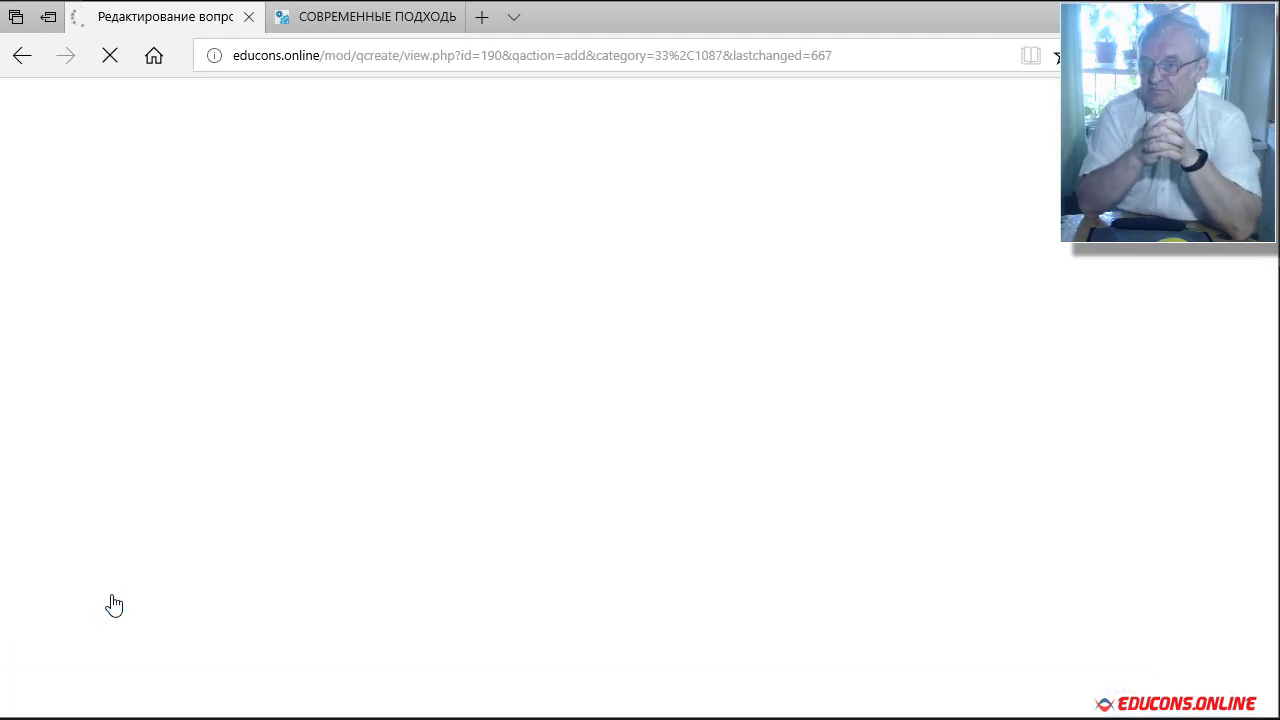
{"action": "scroll", "coordinate": [262, 488], "scroll_direction": "down", "scroll_amount": 3}
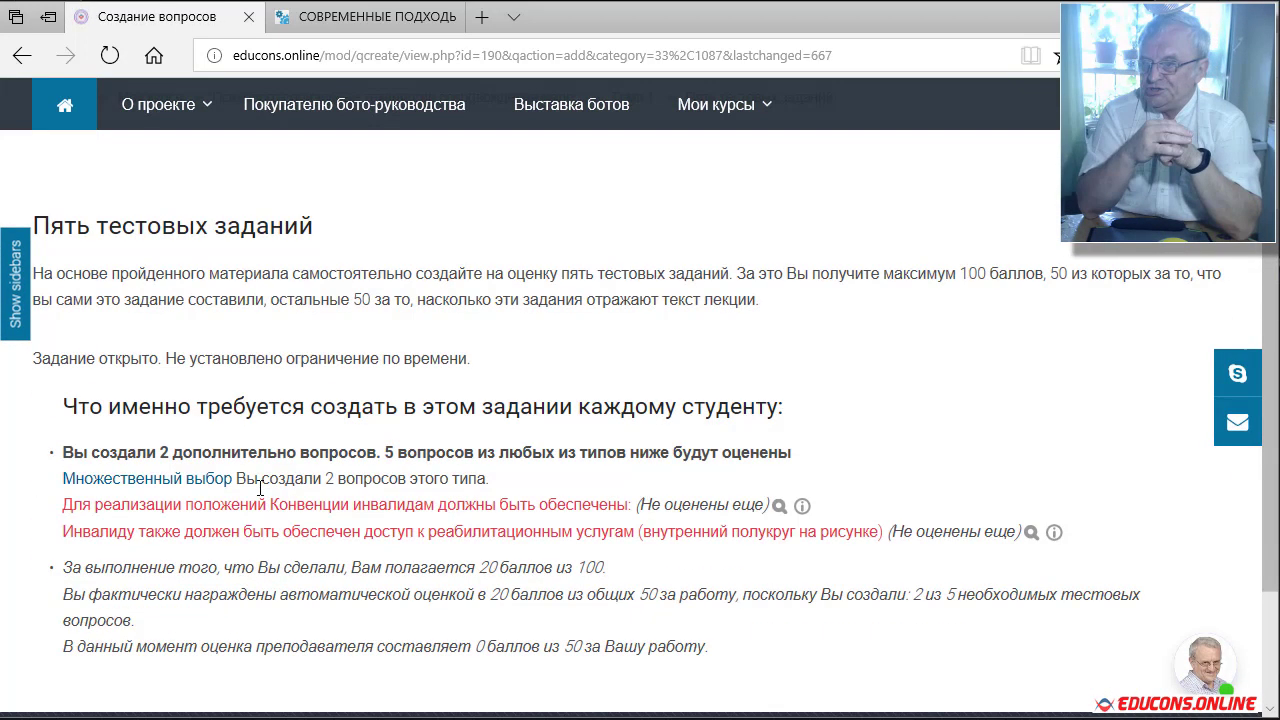